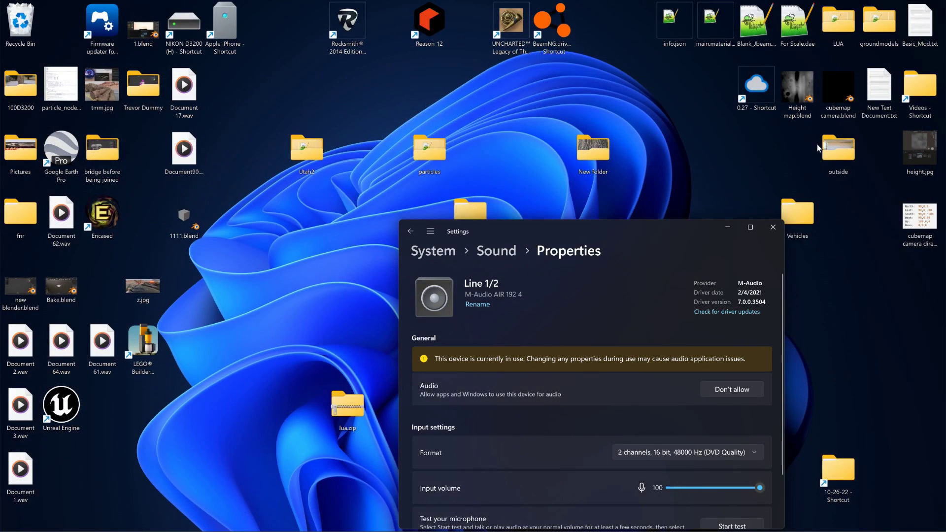
# - Minimize the sound properties window and launch BeamNG.drive from its desktop shortcut
pyautogui.click(727, 229)
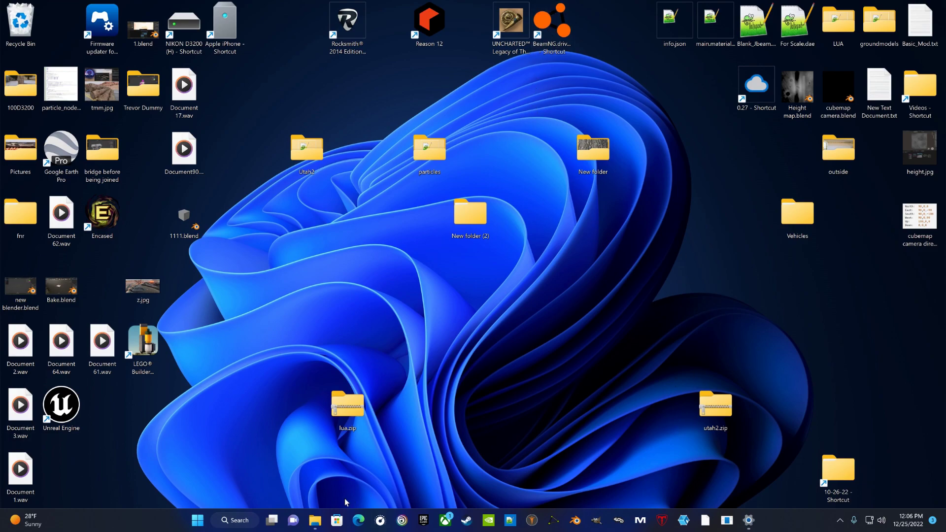
pyautogui.doubleClick(569, 26)
pyautogui.click(458, 241)
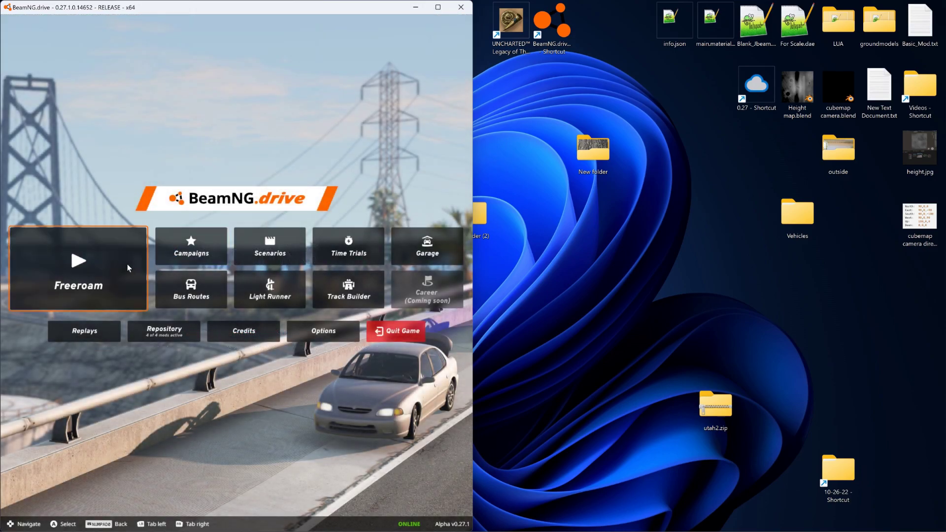
# - Start a Freeroam session on the levels.utah2 map at the westHighway spawn point
pyautogui.click(110, 265)
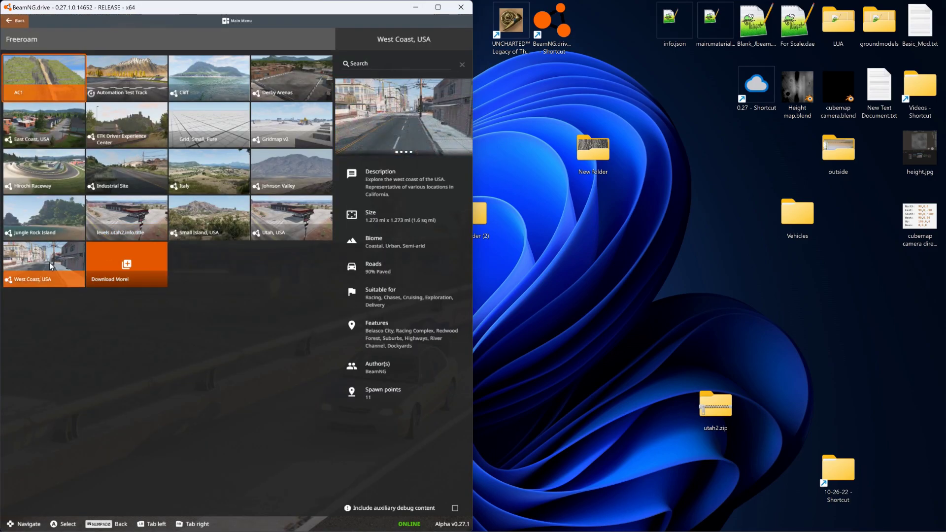
pyautogui.click(110, 217)
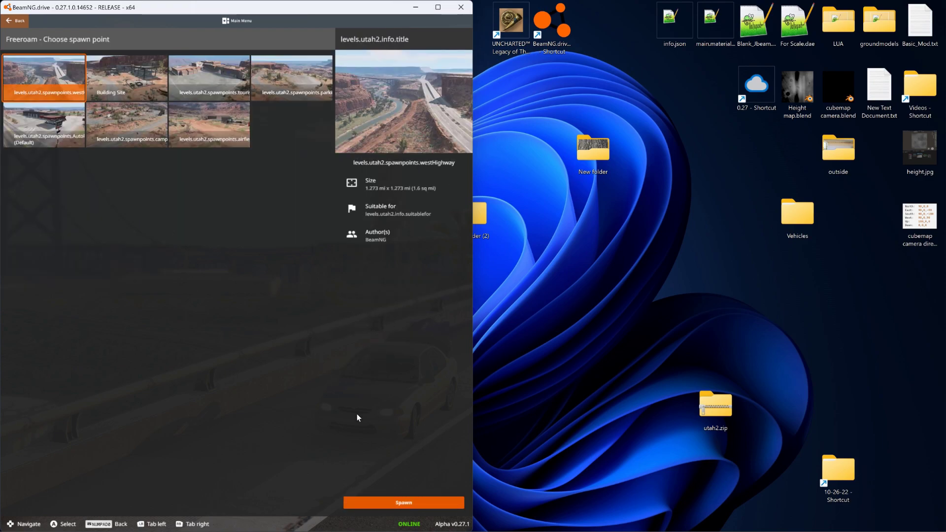
pyautogui.click(404, 502)
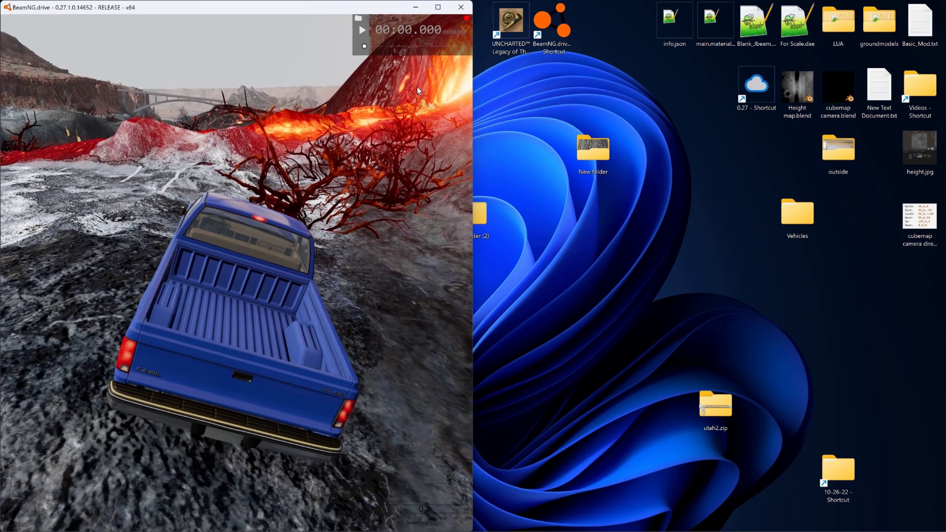
# - Lower the system volume to 14 and open the World Editor on the loaded level
pyautogui.press('XF86AudioLowerVolume')
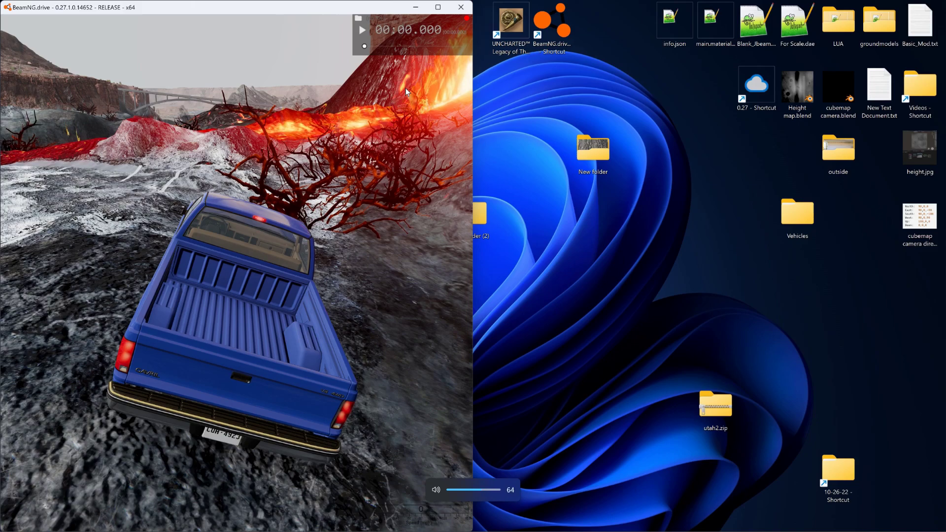
pyautogui.press('XF86AudioLowerVolume')
pyautogui.press('XF86AudioLowerVolume')
pyautogui.press('XF86AudioLowerVolume')
pyautogui.press('XF86AudioLowerVolume')
pyautogui.press('XF86AudioLowerVolume')
pyautogui.press('XF86AudioLowerVolume')
pyautogui.press('XF86AudioLowerVolume')
pyautogui.press('XF86AudioLowerVolume')
pyautogui.press('XF86AudioLowerVolume')
pyautogui.press('XF86AudioLowerVolume')
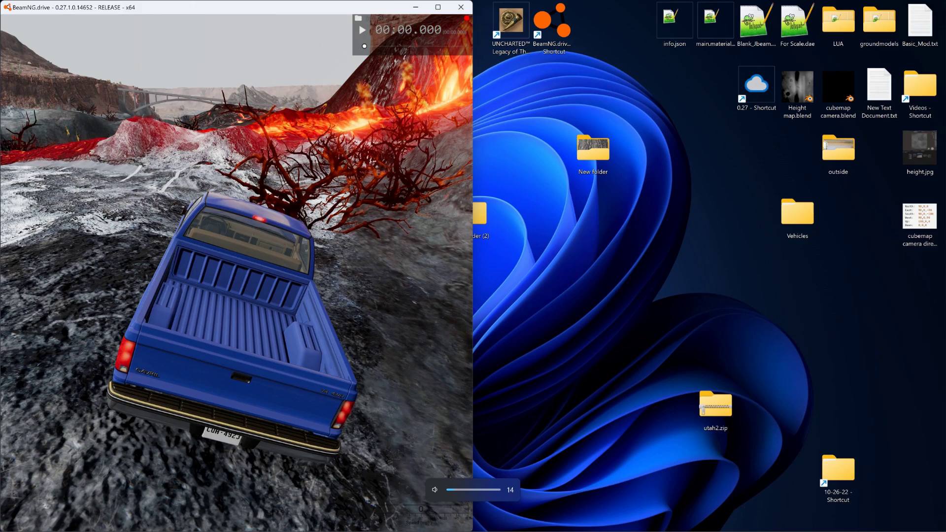
pyautogui.press('F11')
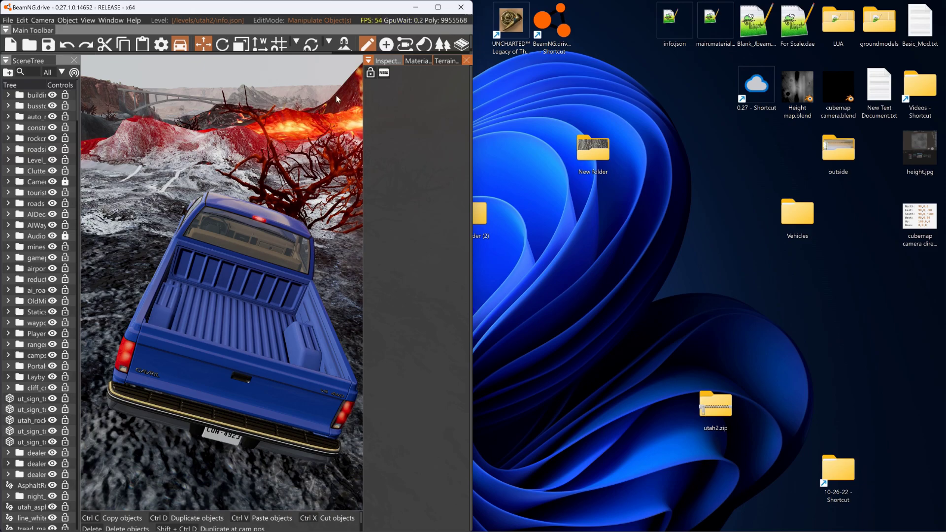
# - Open the 0.27 user folder from the desktop and go to its Levels\Utah2\groundmodels folder
pyautogui.doubleClick(767, 92)
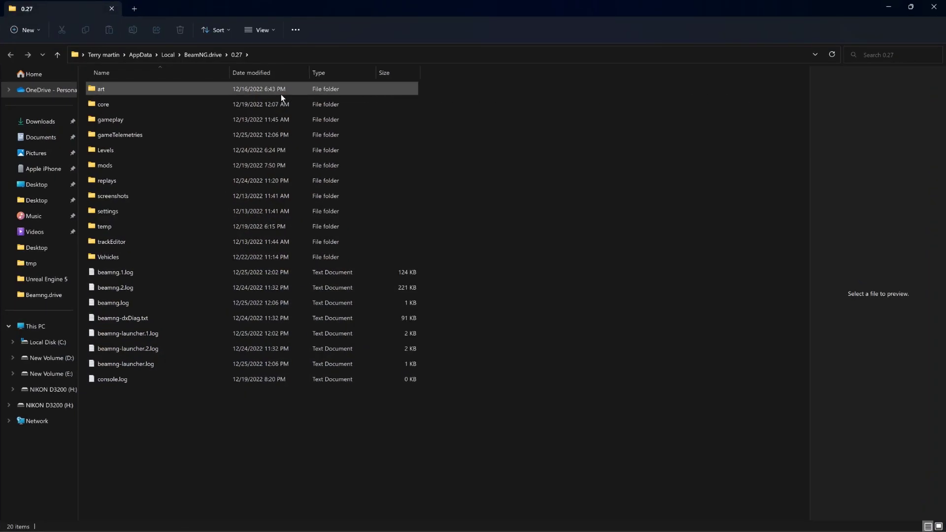
pyautogui.moveTo(108, 152)
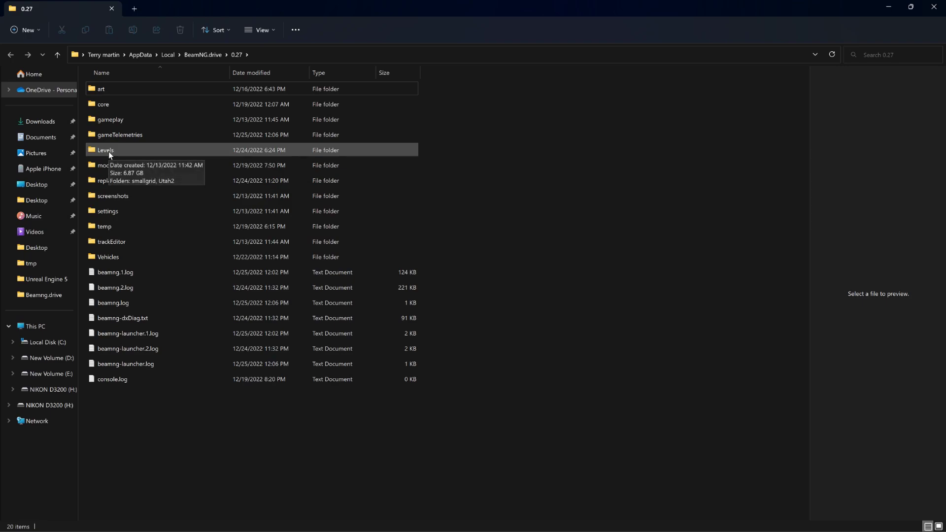
pyautogui.doubleClick(108, 152)
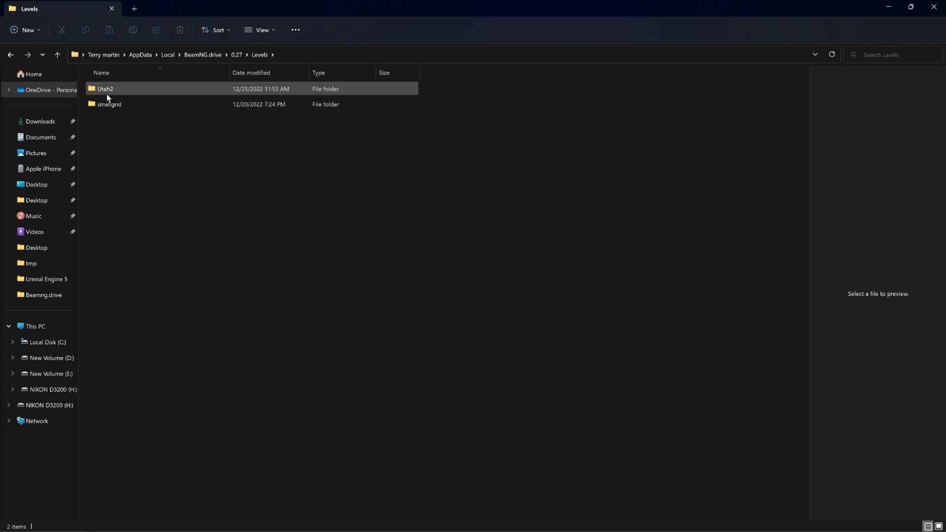
pyautogui.moveTo(107, 92)
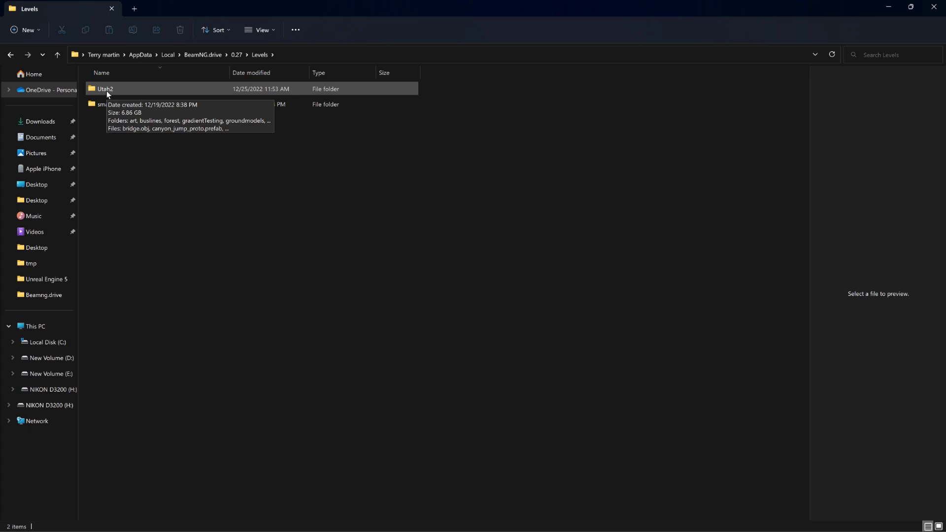
pyautogui.doubleClick(106, 91)
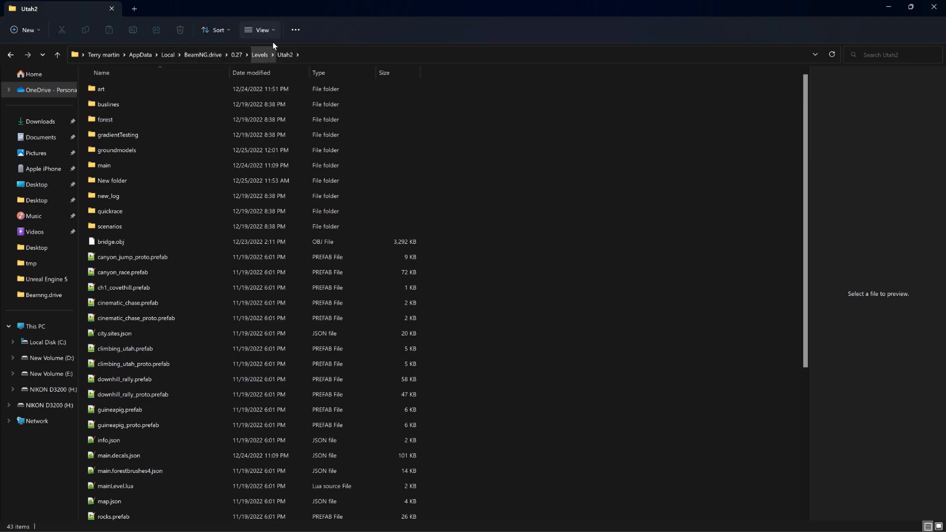
pyautogui.doubleClick(126, 152)
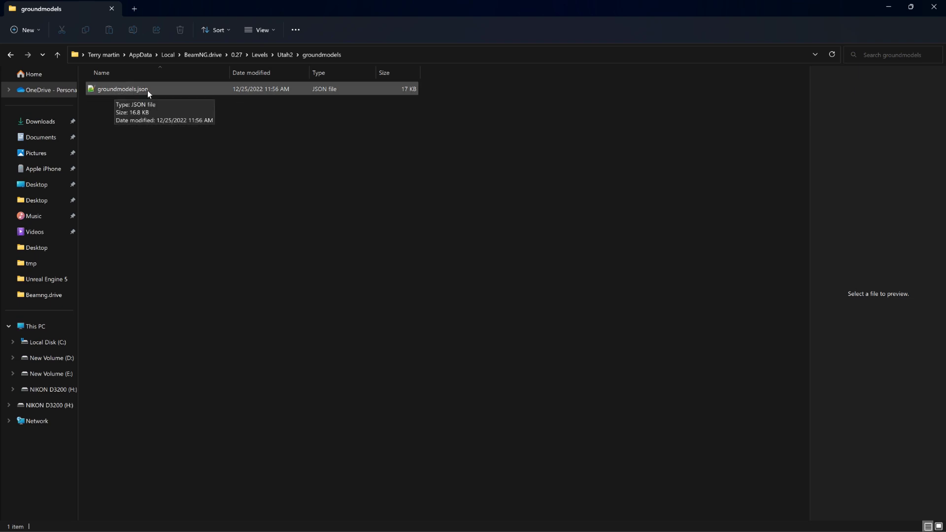
pyautogui.moveTo(304, 519)
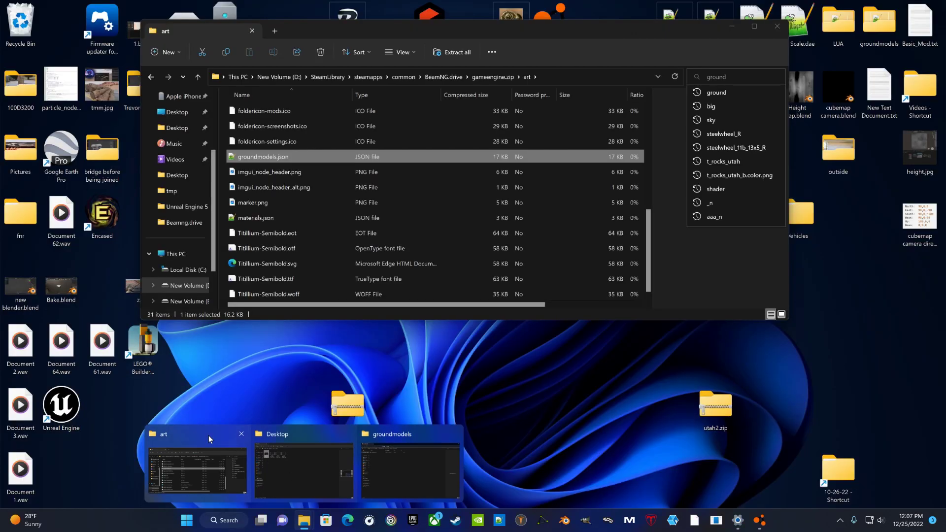
pyautogui.click(208, 437)
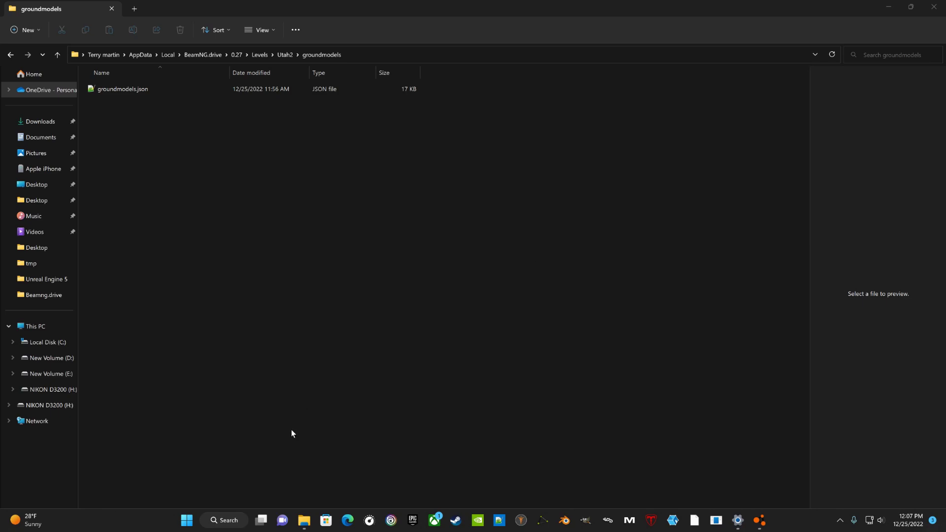
pyautogui.click(299, 520)
pyautogui.moveTo(70, 365); pyautogui.dragTo(66, 362)
pyautogui.moveTo(66, 365); pyautogui.dragTo(65, 362, button='right')
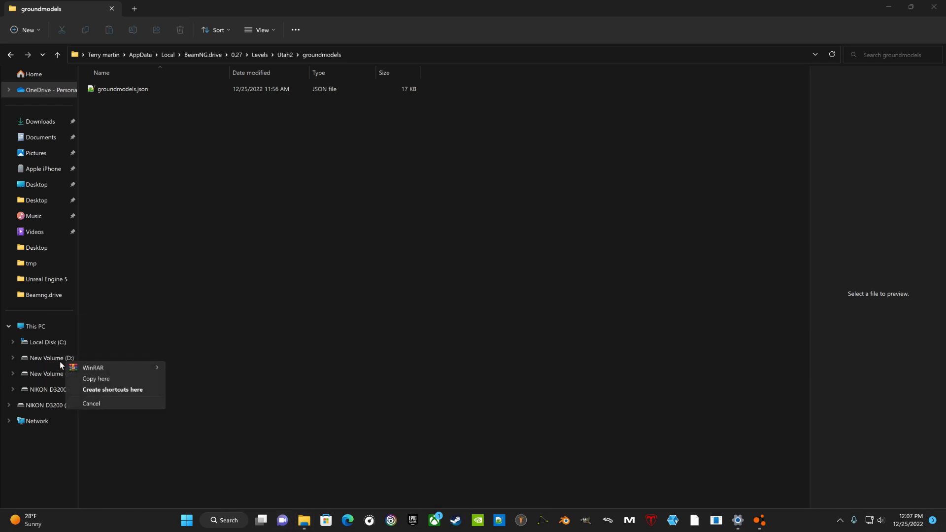
pyautogui.rightClick(402, 289)
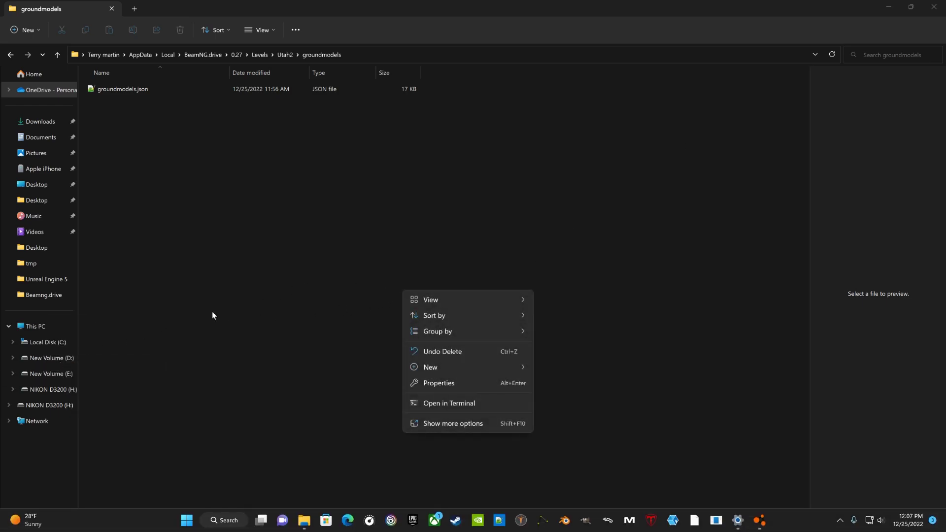
# - Browse drive D to SteamLibrary\steamapps\common\BeamNG.drive and open the art folder inside gameengine.zip
pyautogui.click(37, 358)
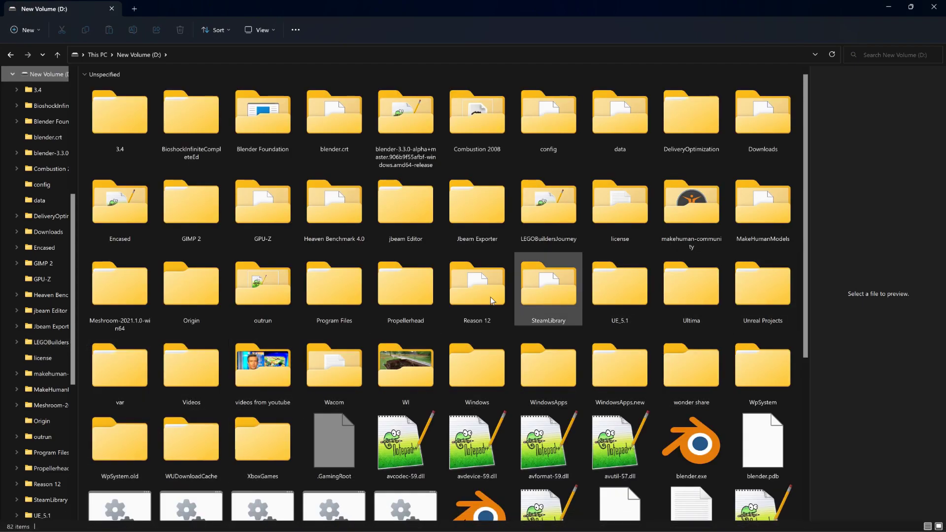
pyautogui.doubleClick(545, 291)
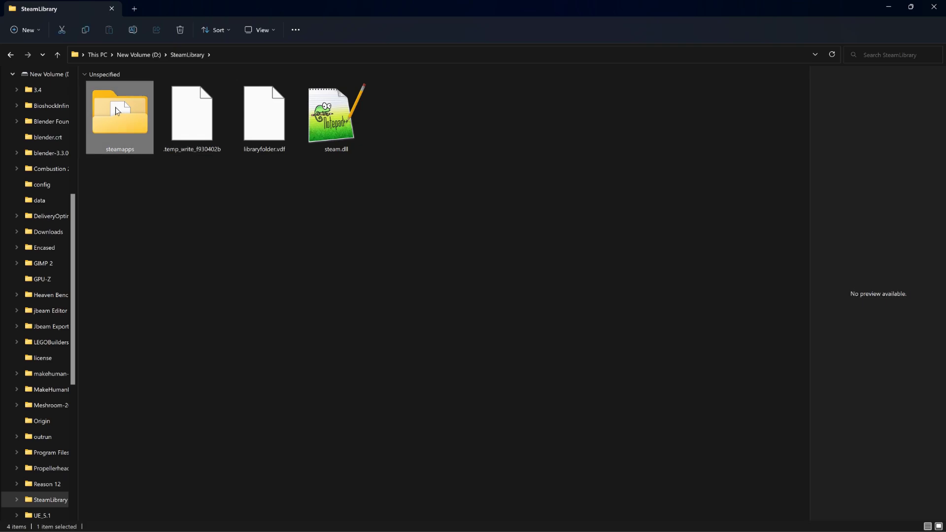
pyautogui.doubleClick(115, 107)
pyautogui.doubleClick(114, 114)
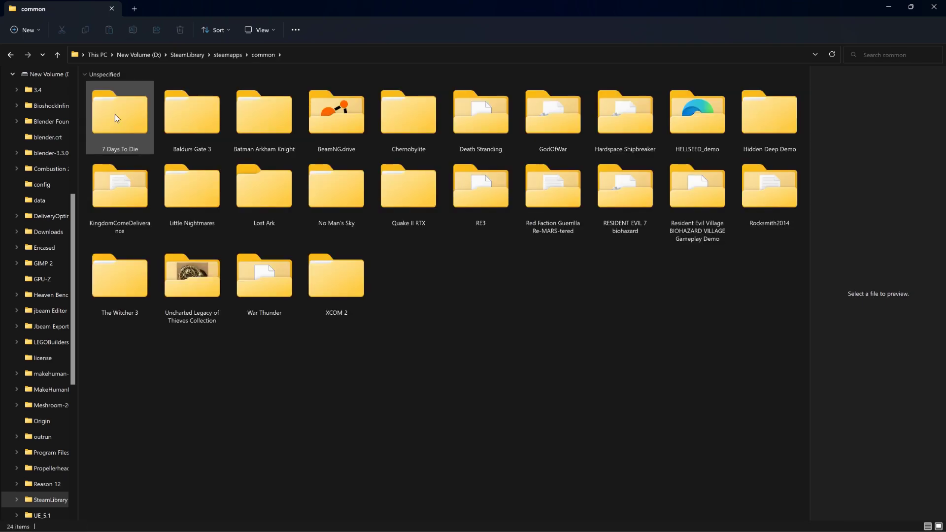
pyautogui.click(355, 133)
pyautogui.doubleClick(356, 132)
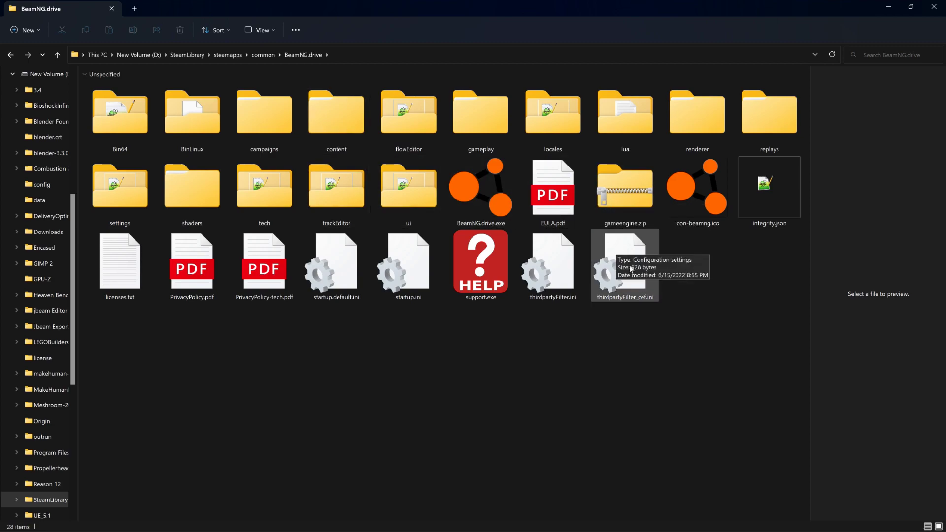
pyautogui.doubleClick(638, 207)
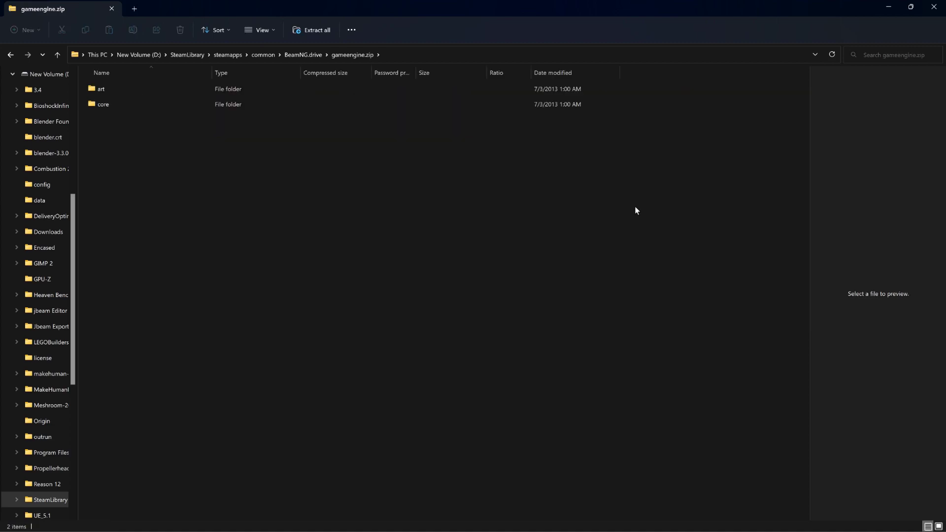
pyautogui.doubleClick(122, 93)
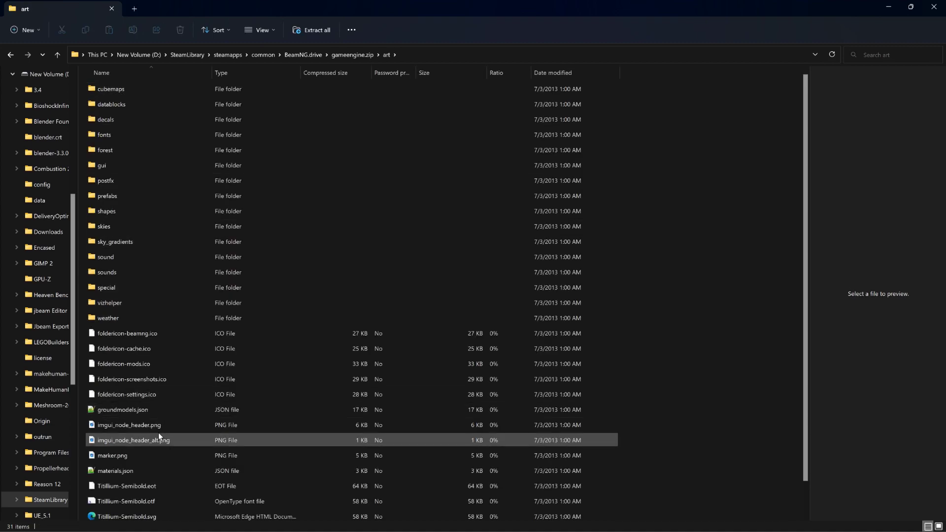
# - Select groundmodels.json in the zip's art folder, show its file actions, and close the window
pyautogui.click(144, 413)
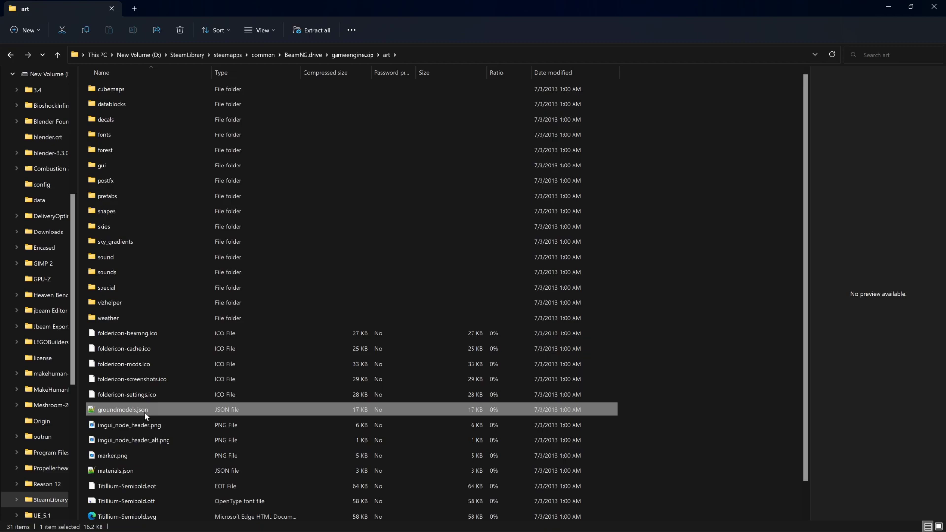
pyautogui.rightClick(145, 412)
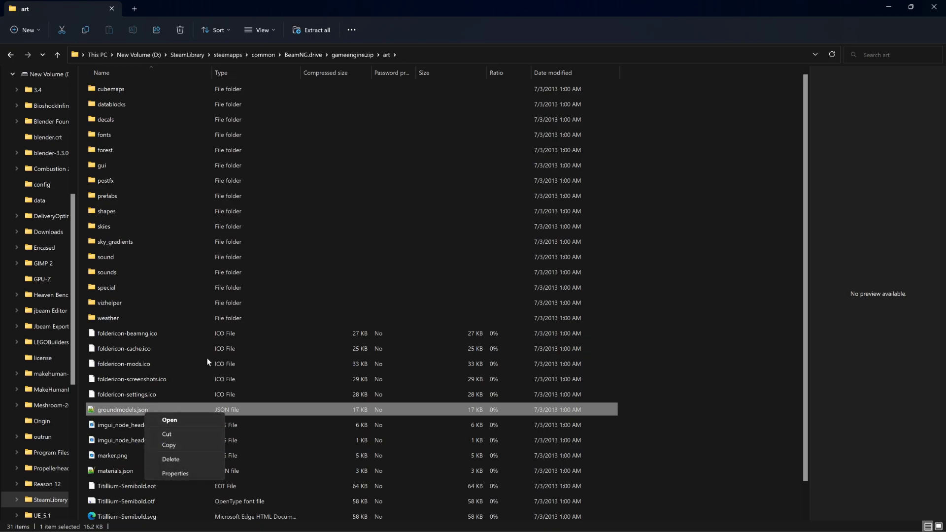
pyautogui.click(934, 6)
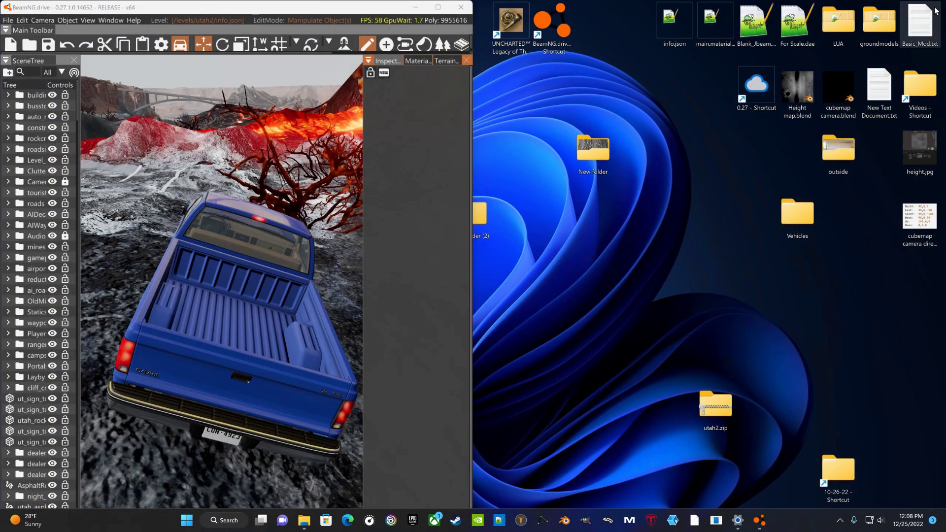
# - Reopen the 0.27 user folder and return to the Utah2 level's groundmodels folder
pyautogui.doubleClick(754, 86)
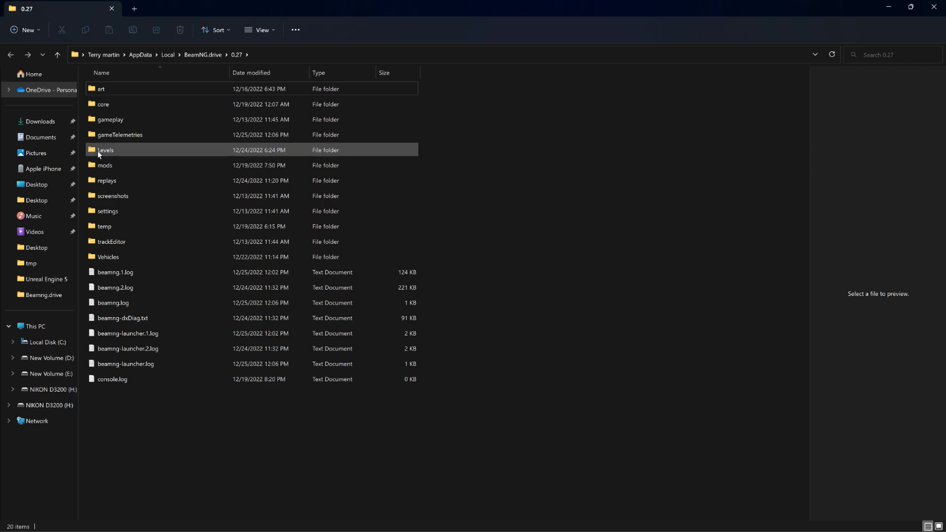
pyautogui.doubleClick(98, 151)
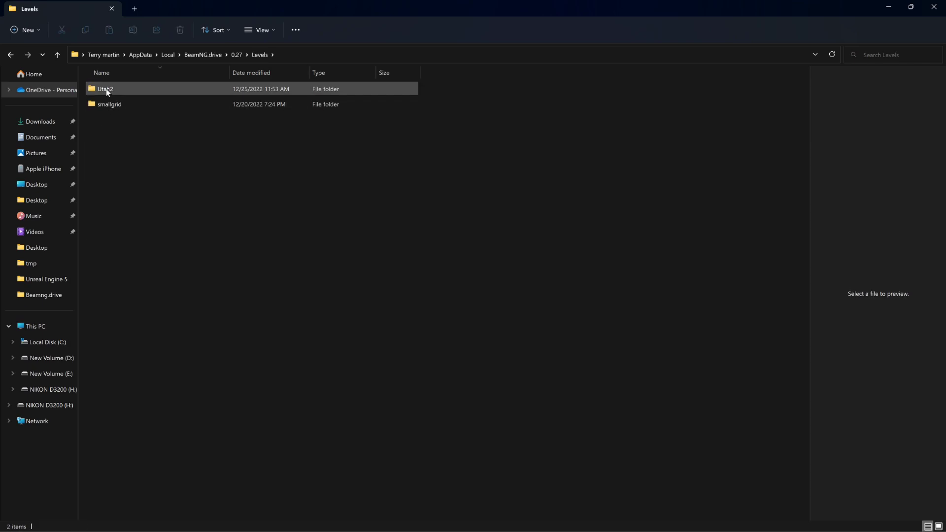
pyautogui.doubleClick(106, 90)
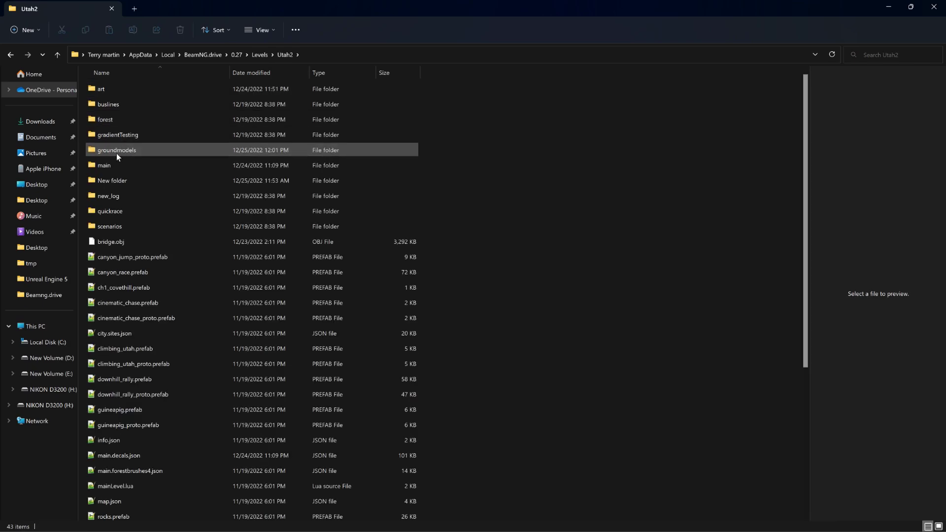
pyautogui.doubleClick(136, 153)
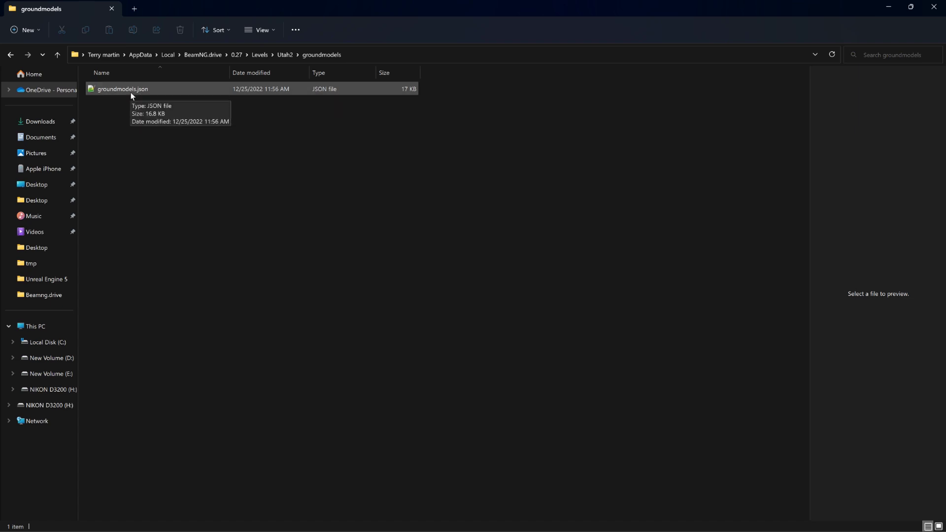
# - Open the Utah2 groundmodels.json and review its ground model definitions from ASPHALT through MUD2
pyautogui.doubleClick(131, 93)
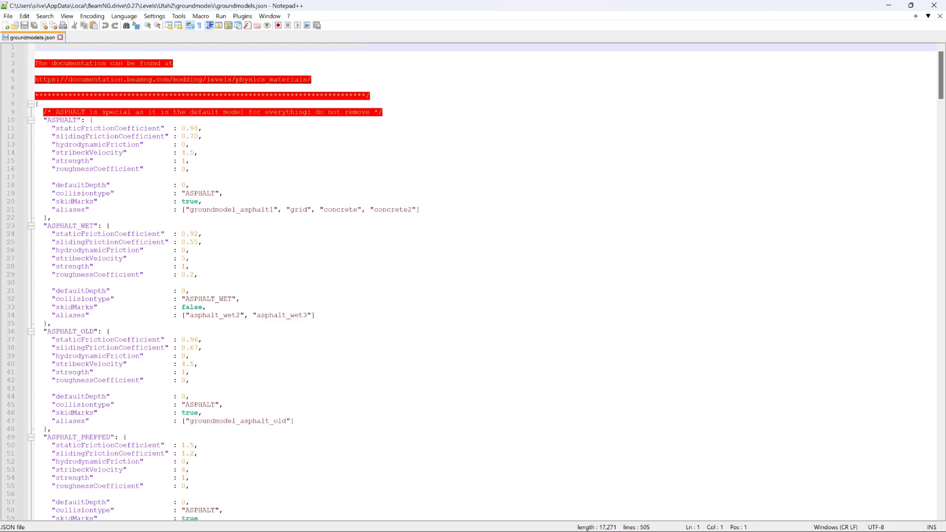
pyautogui.scroll(-5, 482, 281)
pyautogui.scroll(-5, 481, 281)
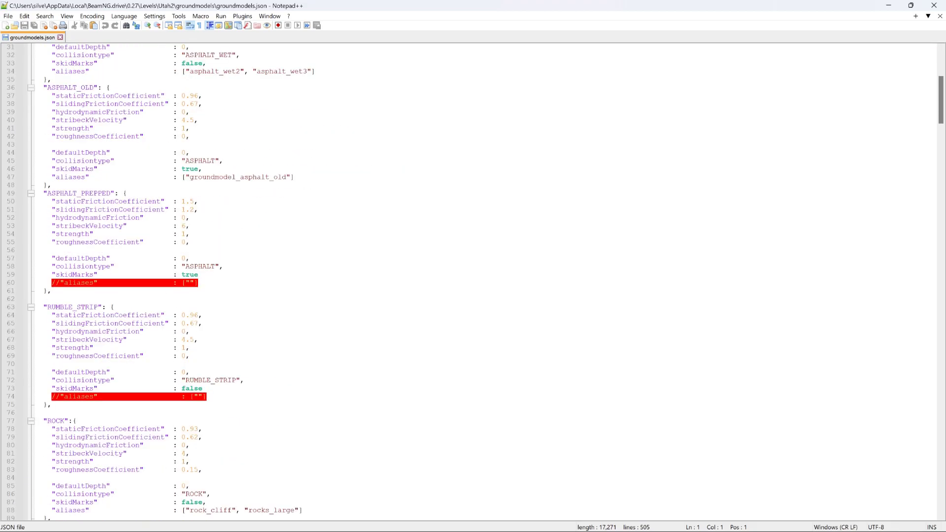
pyautogui.scroll(-12, 482, 281)
pyautogui.scroll(-7, 481, 281)
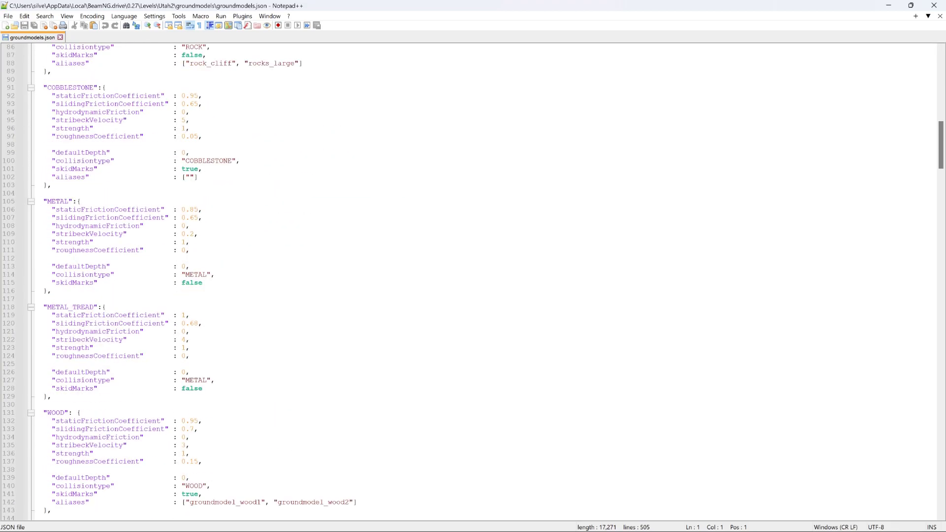
pyautogui.scroll(-10, 482, 281)
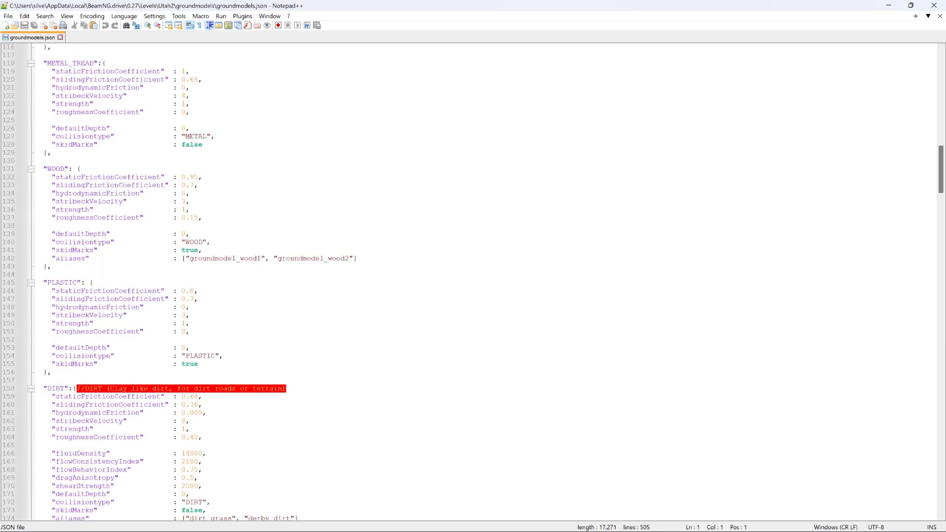
pyautogui.scroll(-7, 481, 281)
pyautogui.scroll(-12, 481, 281)
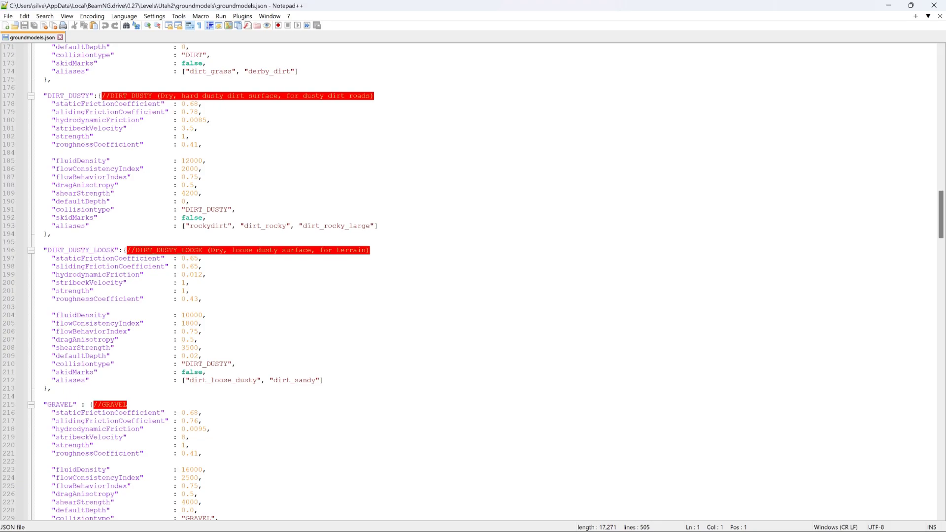
pyautogui.scroll(-5, 482, 281)
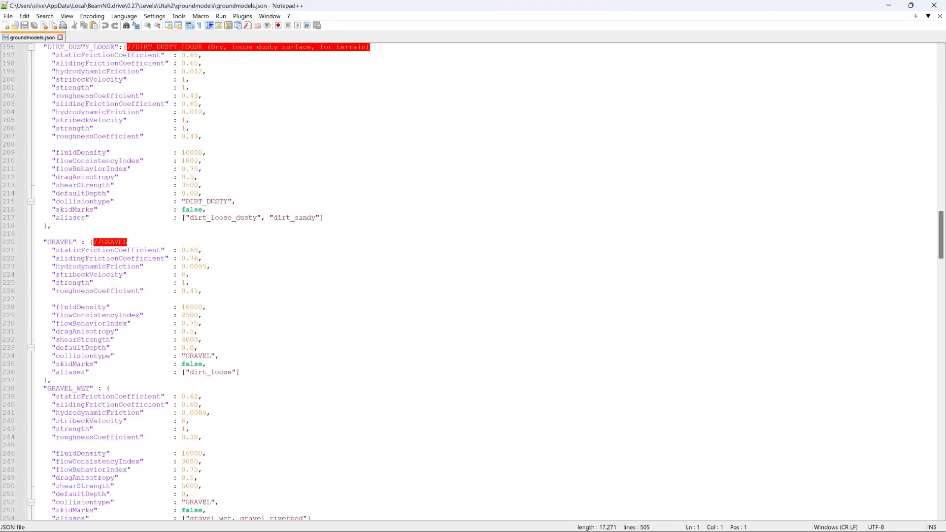
pyautogui.scroll(-12, 468, 281)
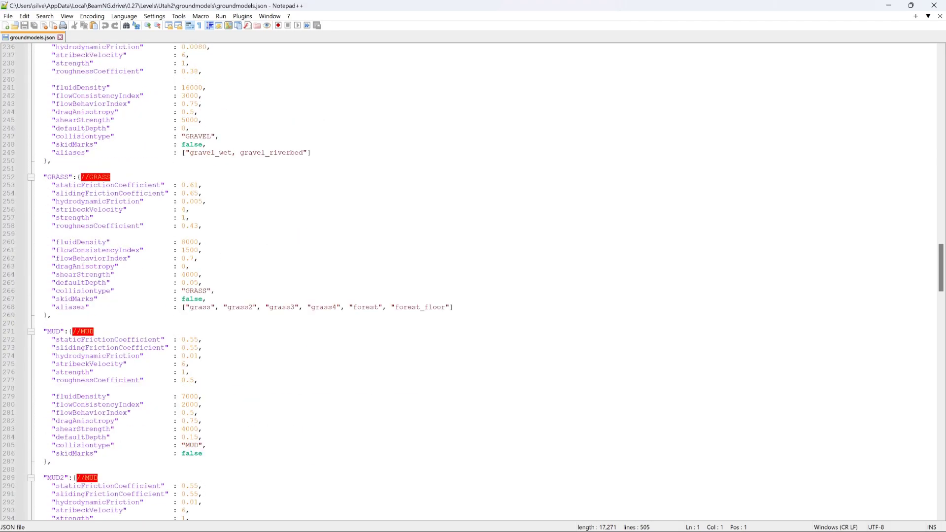
pyautogui.scroll(-2, 468, 281)
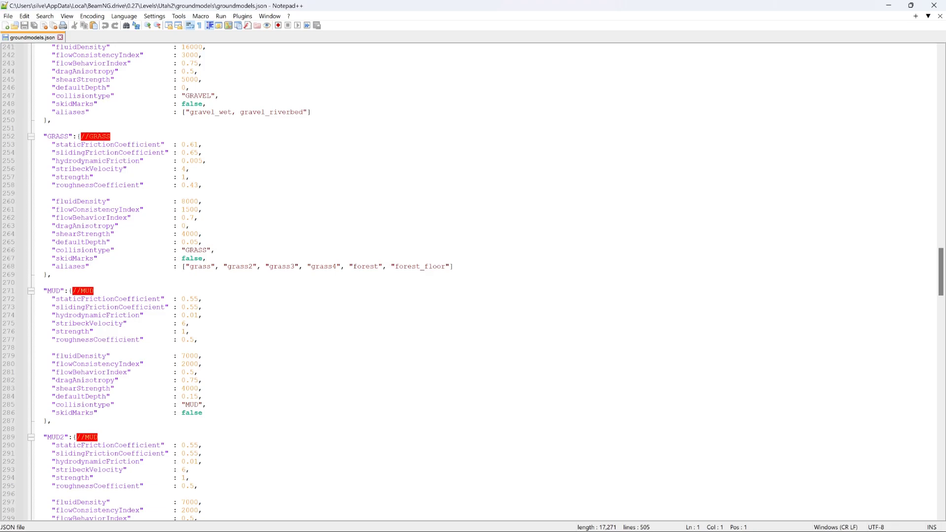
# - Copy the whole MUD ground model block and paste it on a new line directly after the MUD2 block
pyautogui.moveTo(39, 290); pyautogui.dragTo(52, 422)
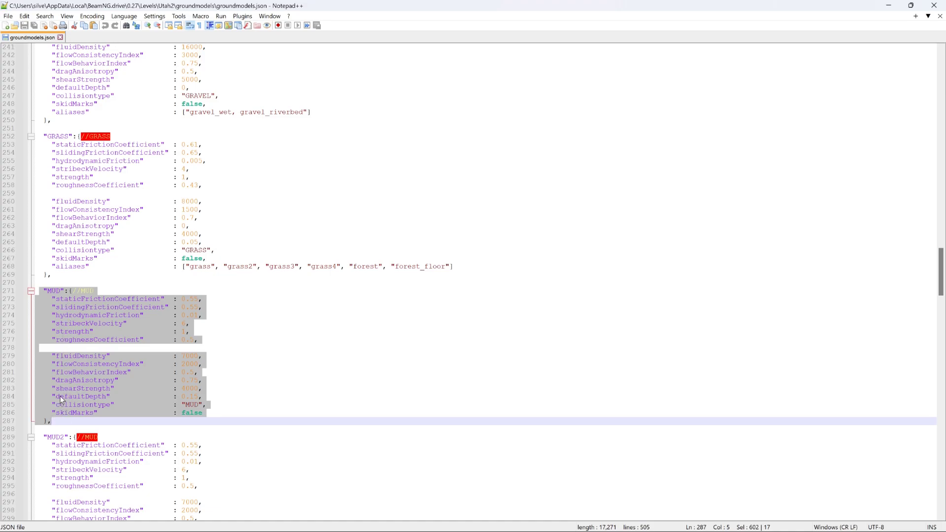
pyautogui.moveTo(36, 291); pyautogui.dragTo(54, 421)
pyautogui.scroll(-7, 473, 281)
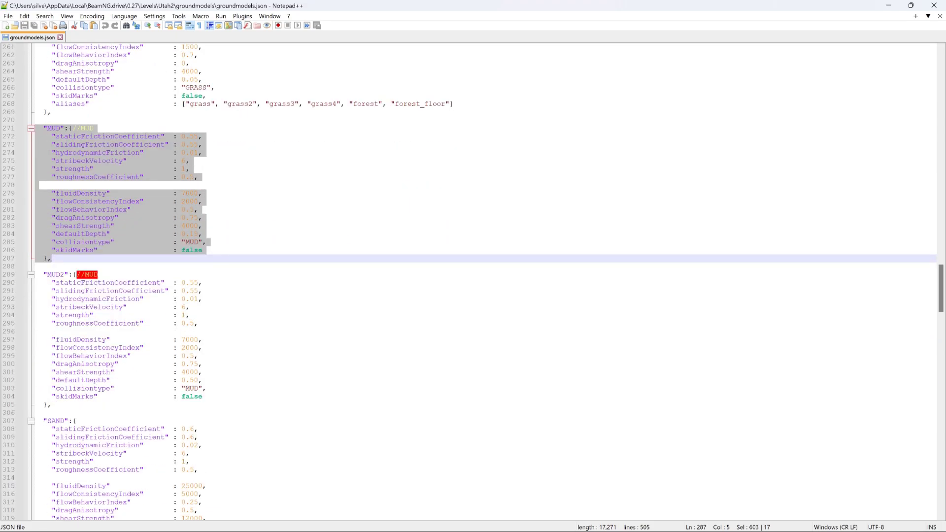
pyautogui.click(52, 405)
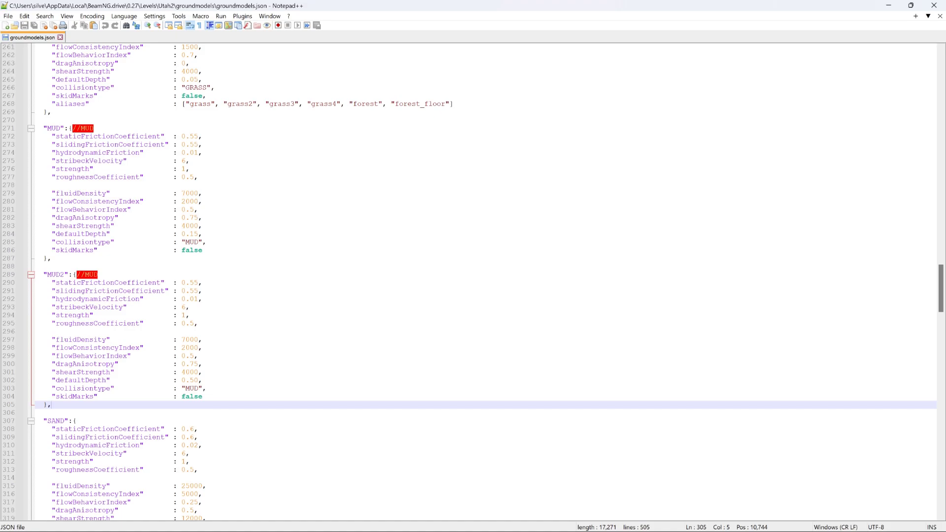
pyautogui.press('Return')
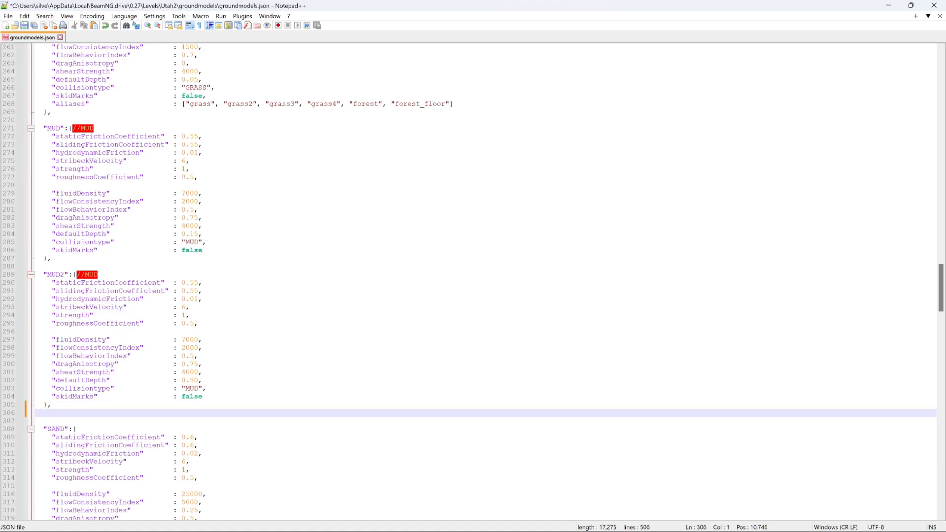
pyautogui.hotkey('ctrl', 'v')
pyautogui.scroll(-3, 473, 281)
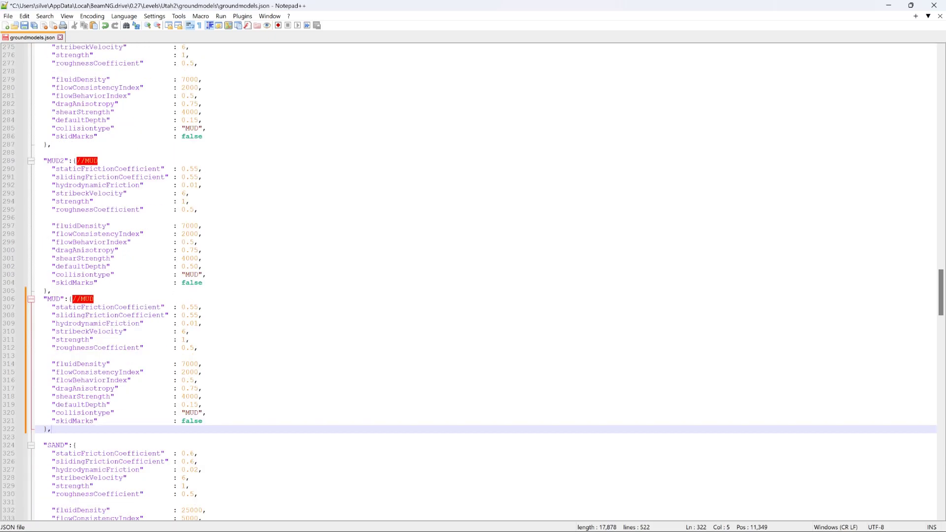
# - Rename the pasted MUD ground model to MUD3
pyautogui.click(60, 299)
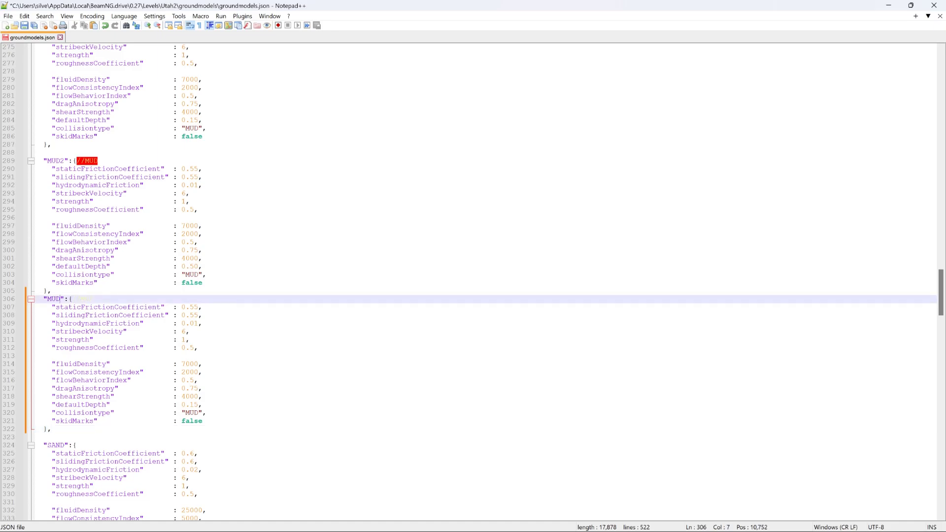
pyautogui.write('3')
pyautogui.click(190, 331)
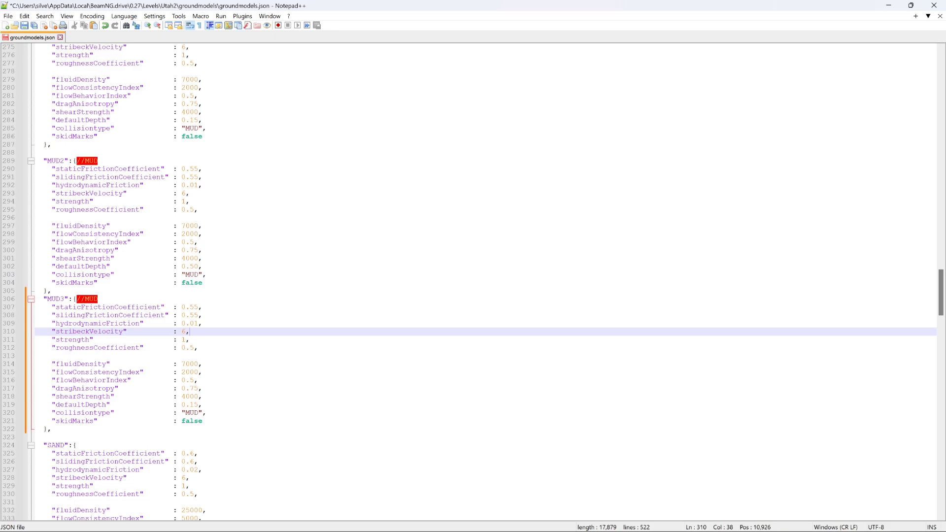
# - Change the defaultDepth value of the MUD3 ground model, save groundmodels.json and minimize the editor
pyautogui.doubleClick(184, 405)
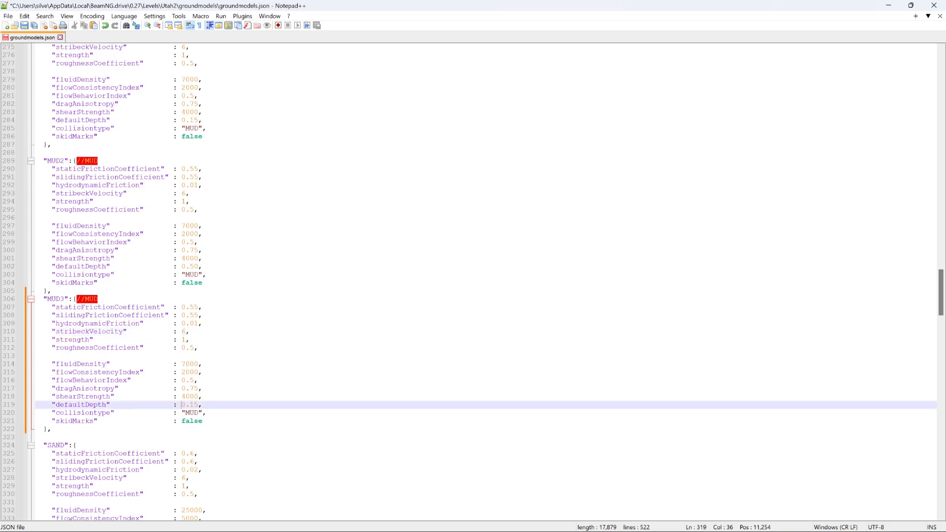
pyautogui.write('1')
pyautogui.hotkey('shift', 'Right')
pyautogui.hotkey('shift', 'Right')
pyautogui.write('0')
pyautogui.write('.')
pyautogui.click(27, 30)
pyautogui.click(885, 14)
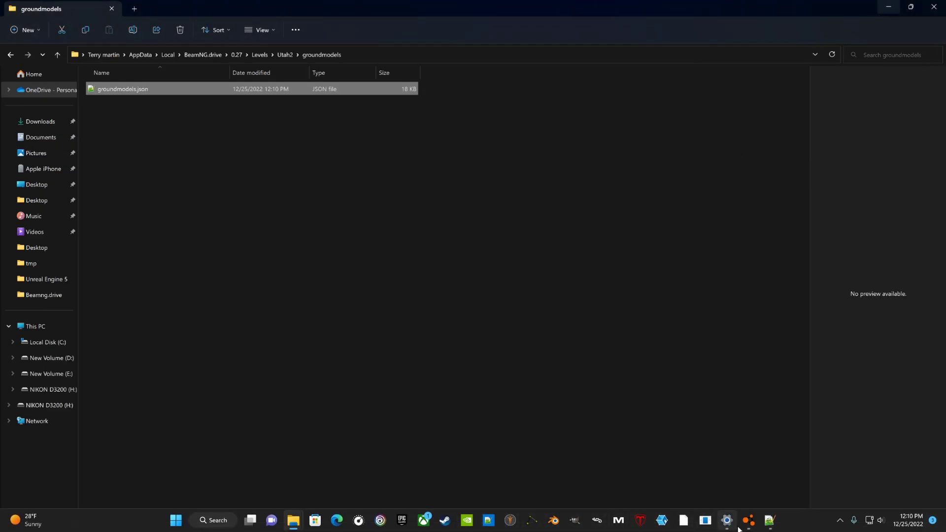
# - Switch to the BeamNG.drive world editor and maximize its window
pyautogui.moveTo(736, 525)
pyautogui.click(749, 521)
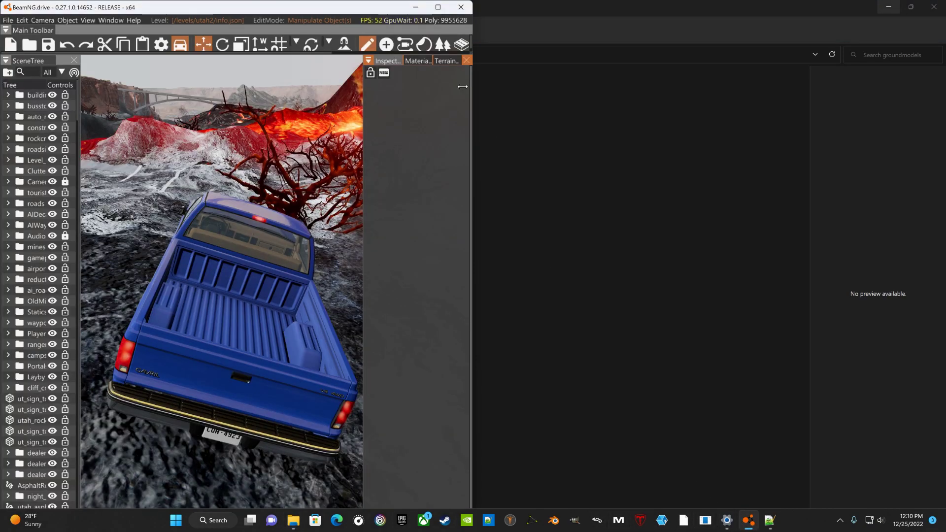
pyautogui.click(437, 7)
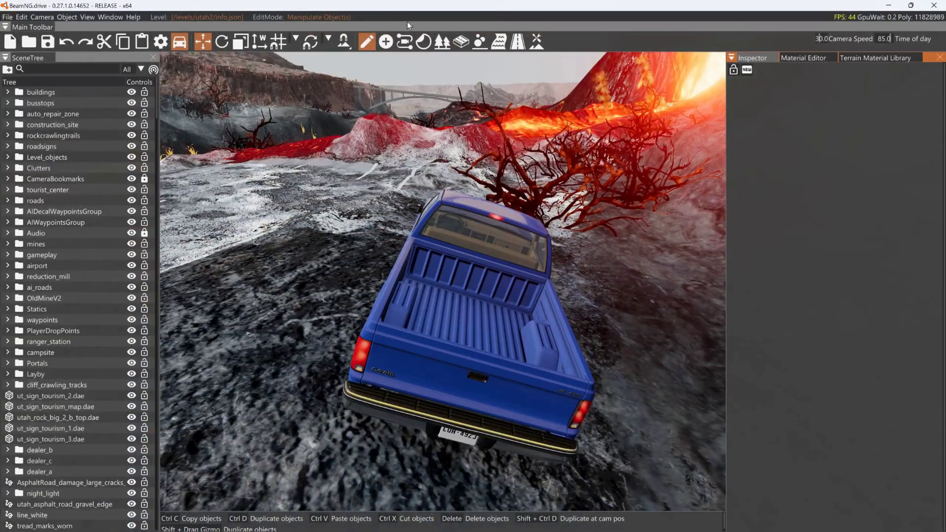
# - Check the ground model options of the Rock terrain material for MUD3, and close the Terrain Material Library without changing it
pyautogui.click(879, 58)
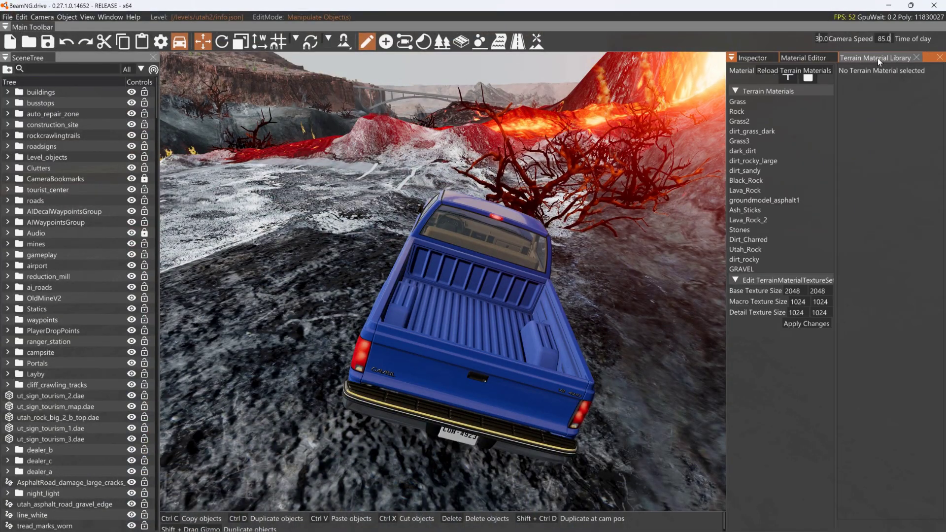
pyautogui.click(752, 111)
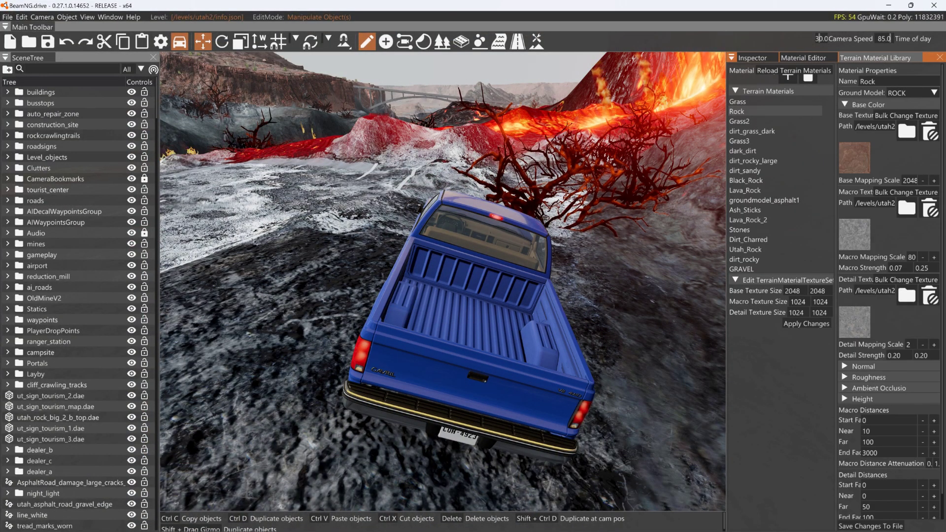
pyautogui.click(909, 92)
pyautogui.scroll(-8, 900, 147)
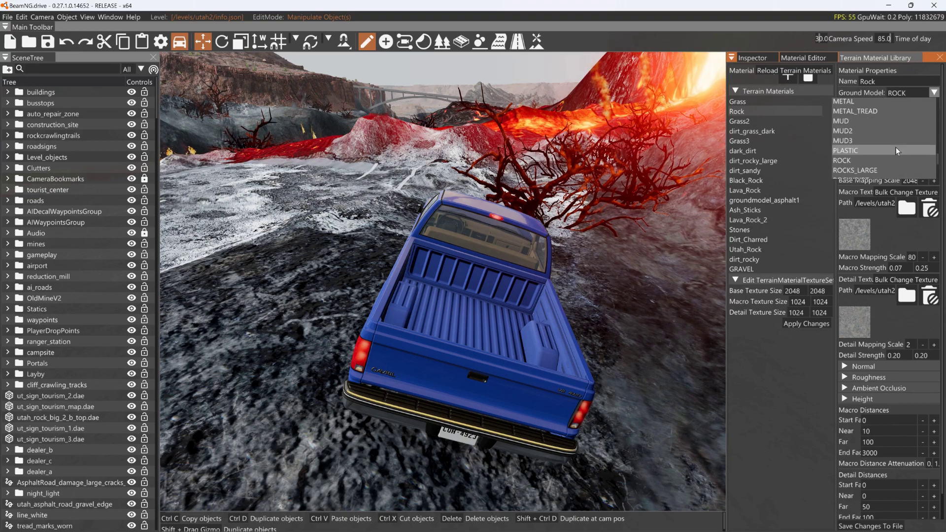
pyautogui.scroll(3, 877, 140)
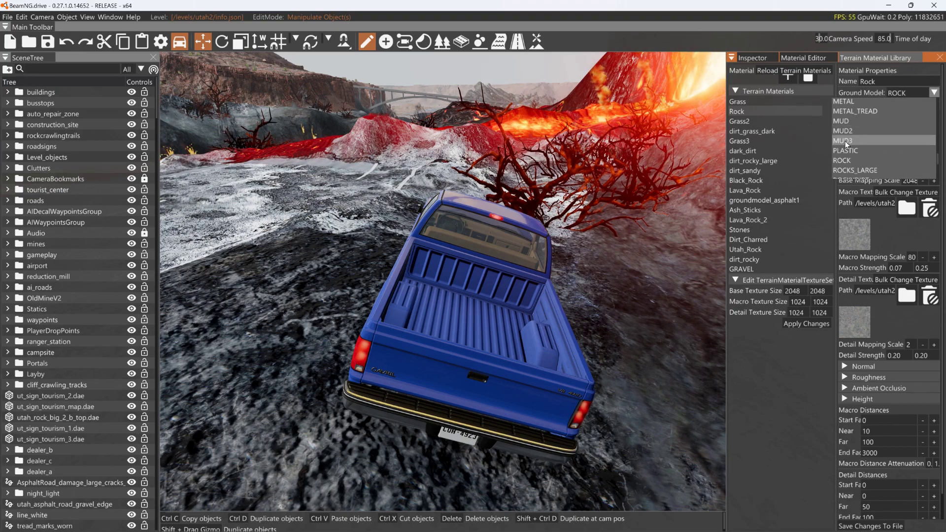
pyautogui.click(932, 59)
pyautogui.click(934, 60)
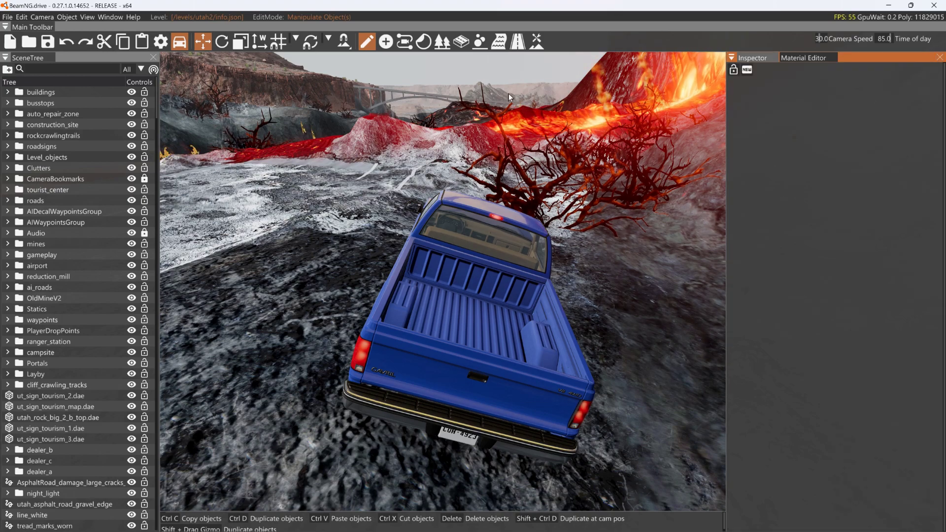
# - Open the Terrain Painter, bring up the Terrain Material Library from it, and keep the library docked beside the Material Editor
pyautogui.click(536, 41)
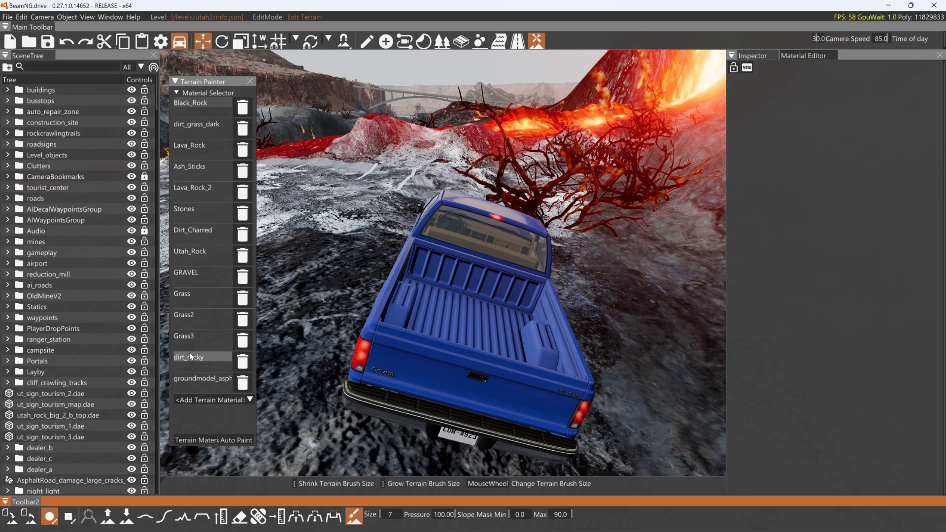
pyautogui.click(199, 439)
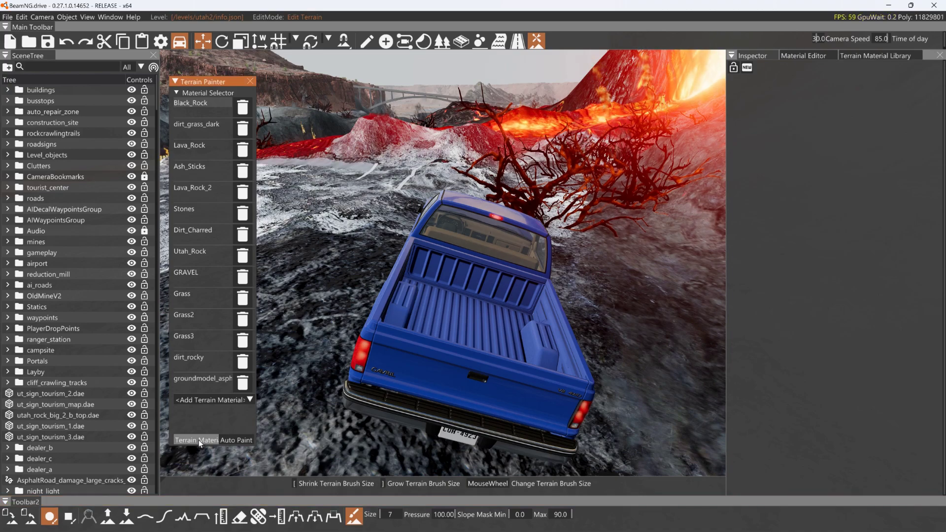
pyautogui.click(854, 55)
pyautogui.moveTo(864, 56); pyautogui.dragTo(467, 99)
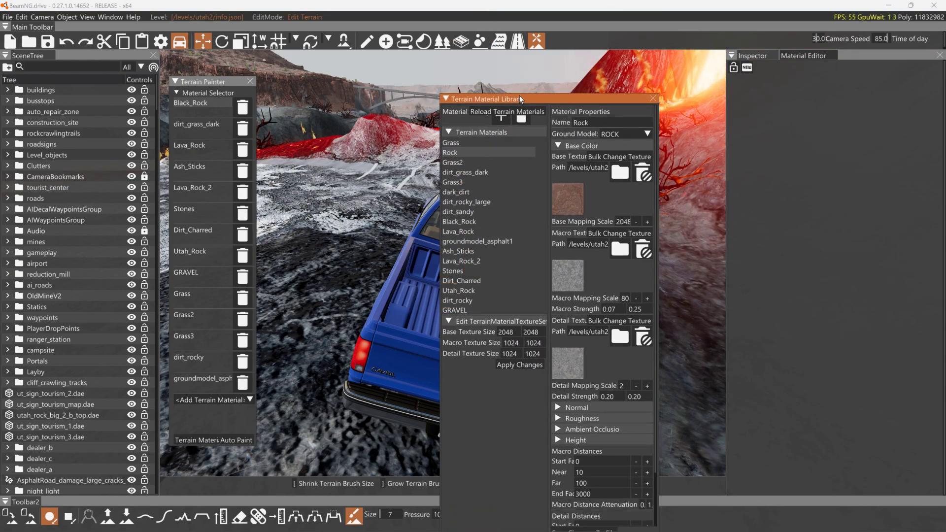
pyautogui.moveTo(516, 97); pyautogui.dragTo(867, 52)
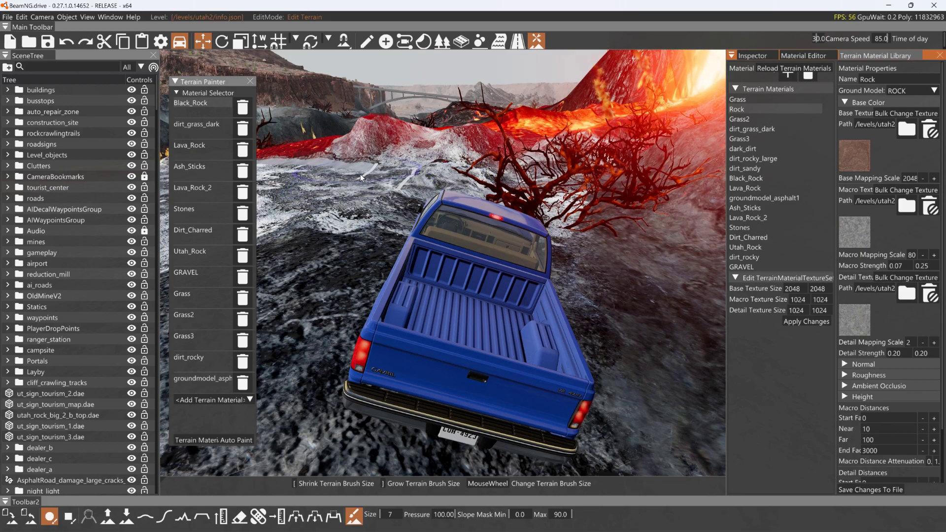
# - Create a new terrain material named Mud3 and add it to the library
pyautogui.click(786, 73)
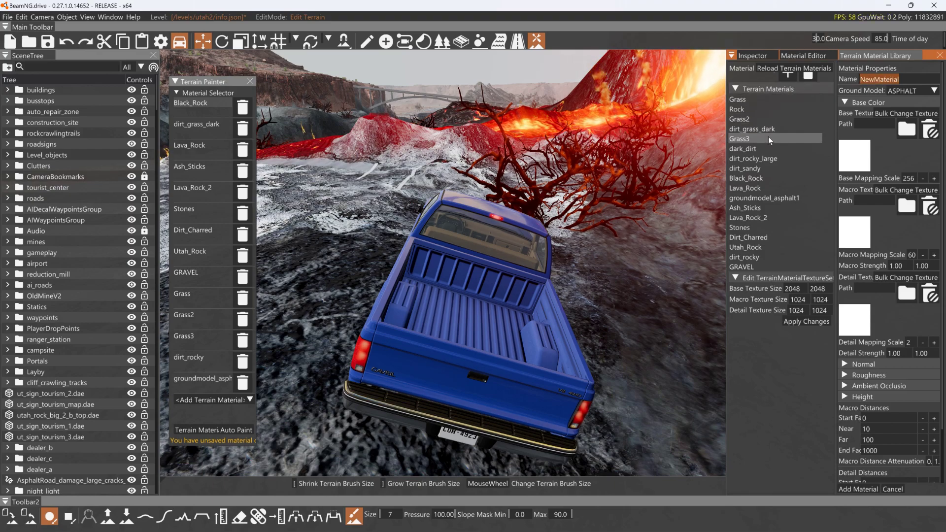
pyautogui.write('Mud3')
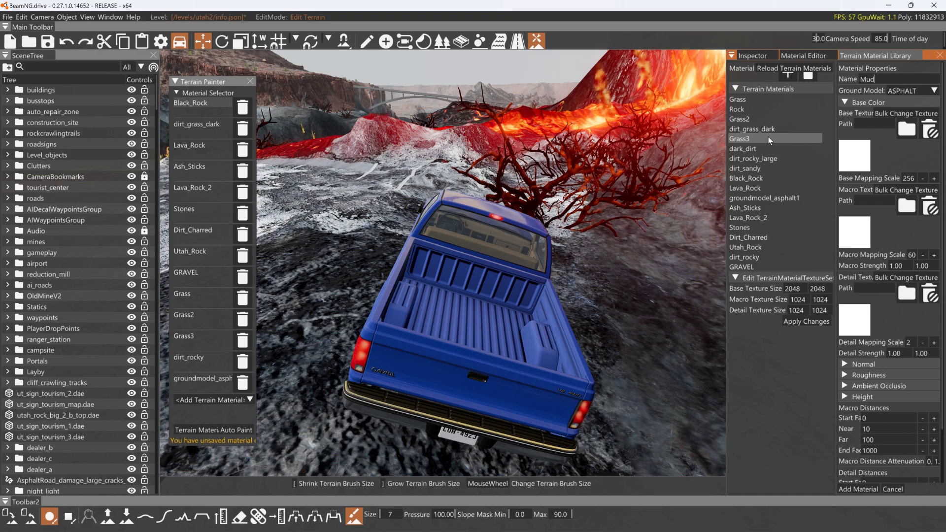
pyautogui.click(858, 489)
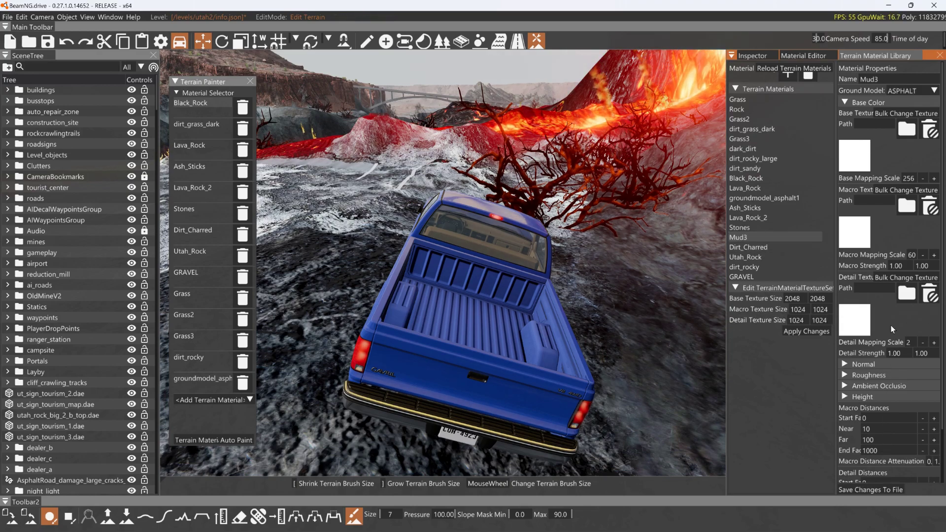
# - Set the Mud3 terrain material's ground model to MUD3 and save the changes to file
pyautogui.click(918, 91)
pyautogui.scroll(-5, 880, 128)
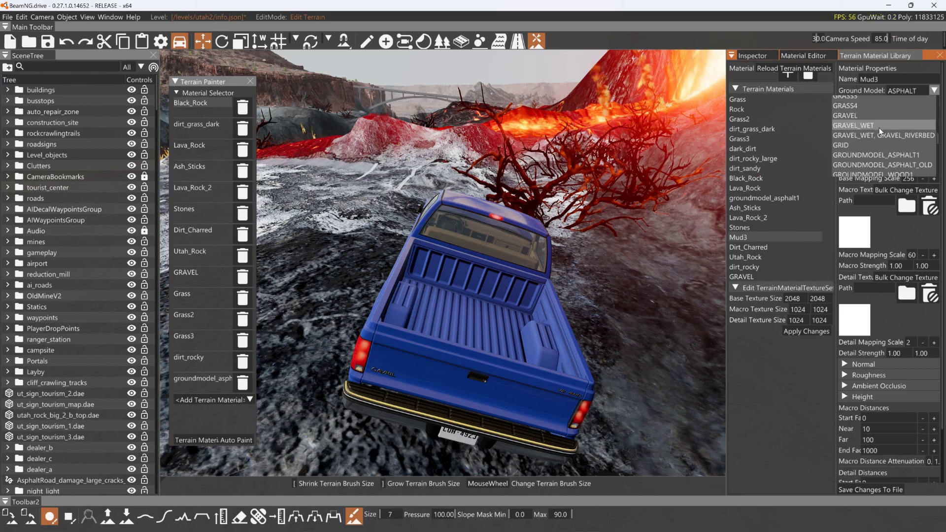
pyautogui.scroll(-3, 864, 125)
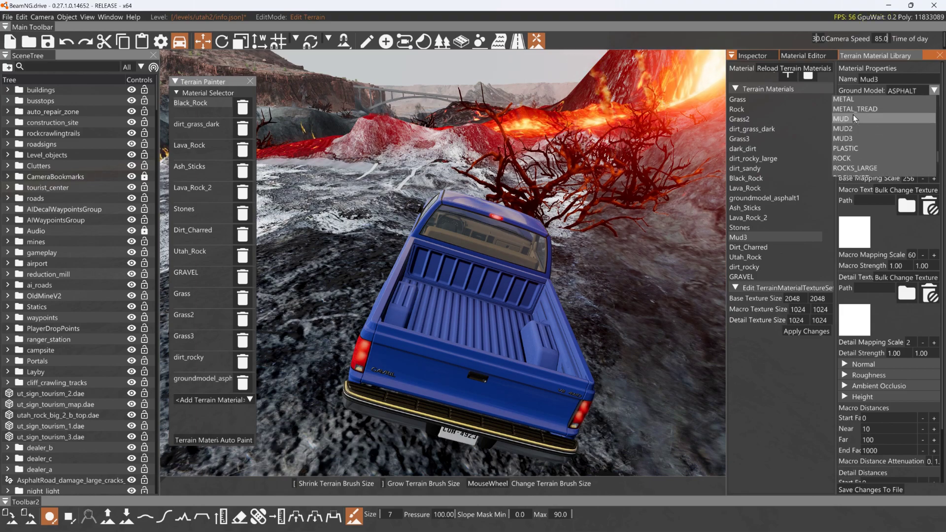
pyautogui.click(842, 138)
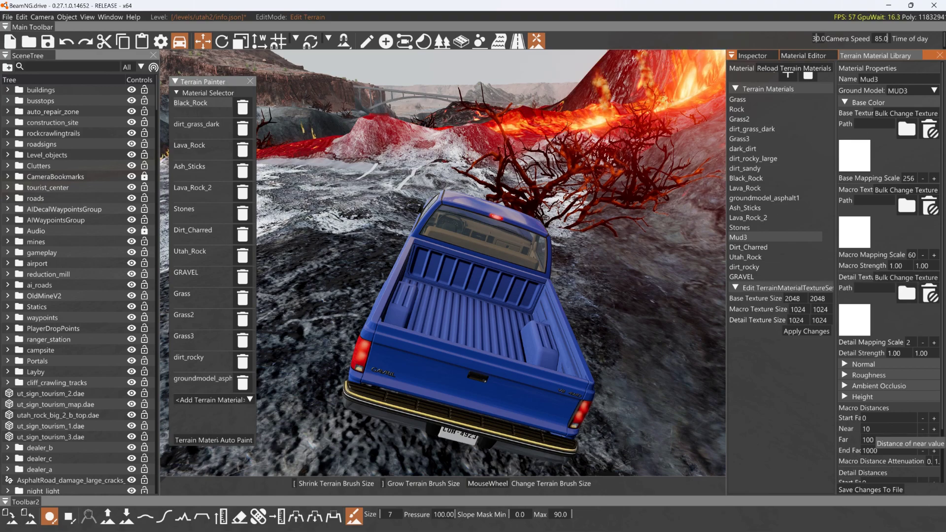
pyautogui.click(872, 487)
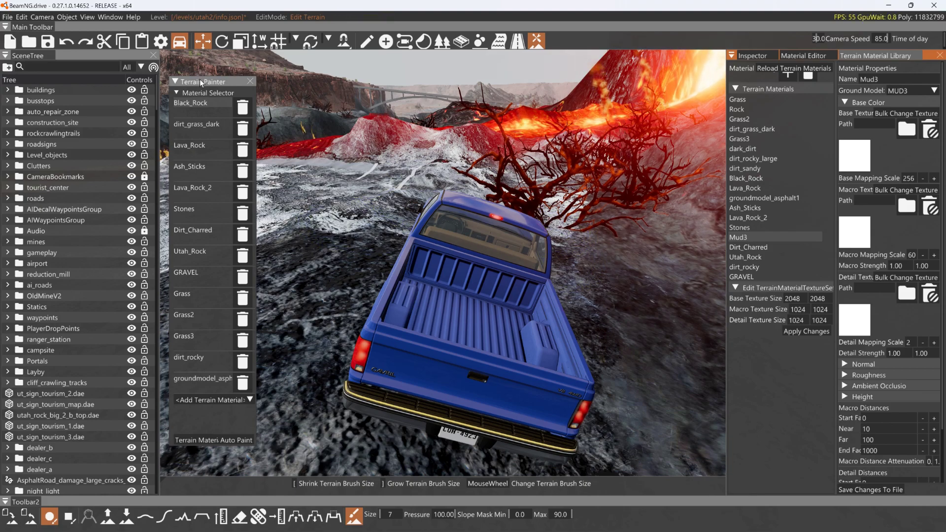
# - Add the Mud3 terrain material to the Terrain Painter's material selector
pyautogui.click(217, 400)
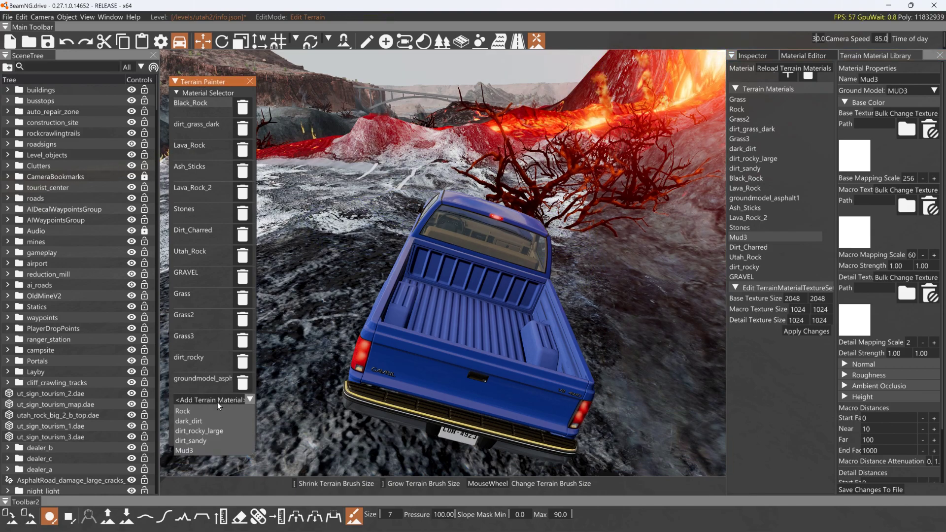
pyautogui.click(191, 449)
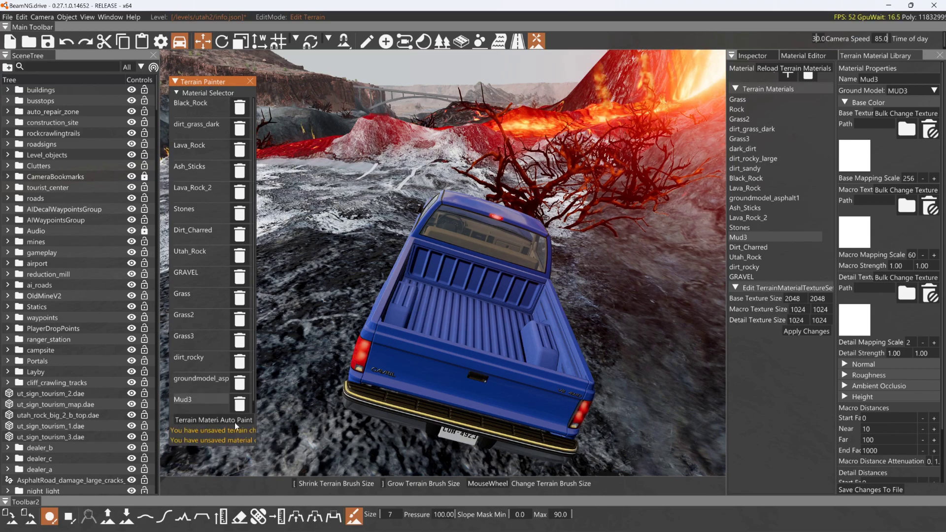
# - Paint a large patch of the pebbly riverbed with the Mud3 material, using brush size 7 and pressure 100
pyautogui.moveTo(468, 283); pyautogui.dragTo(480, 192, button='right')
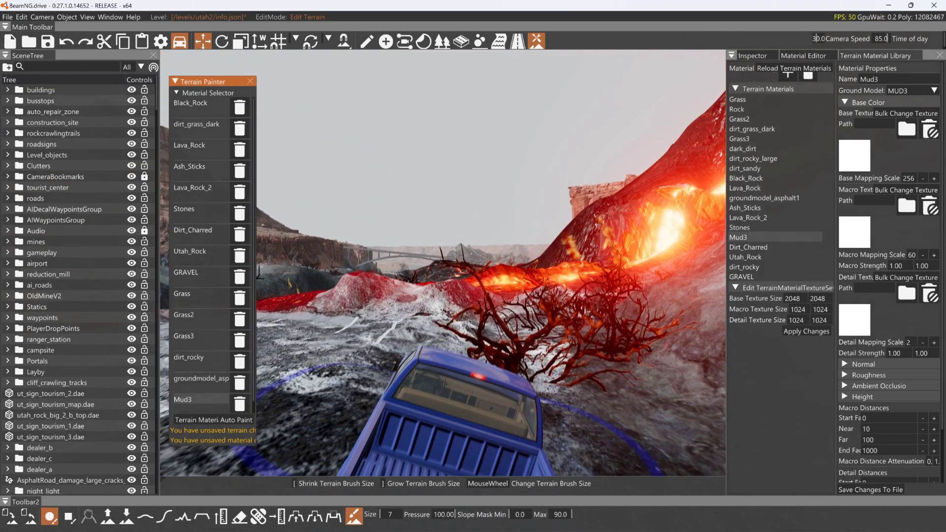
pyautogui.press('w')
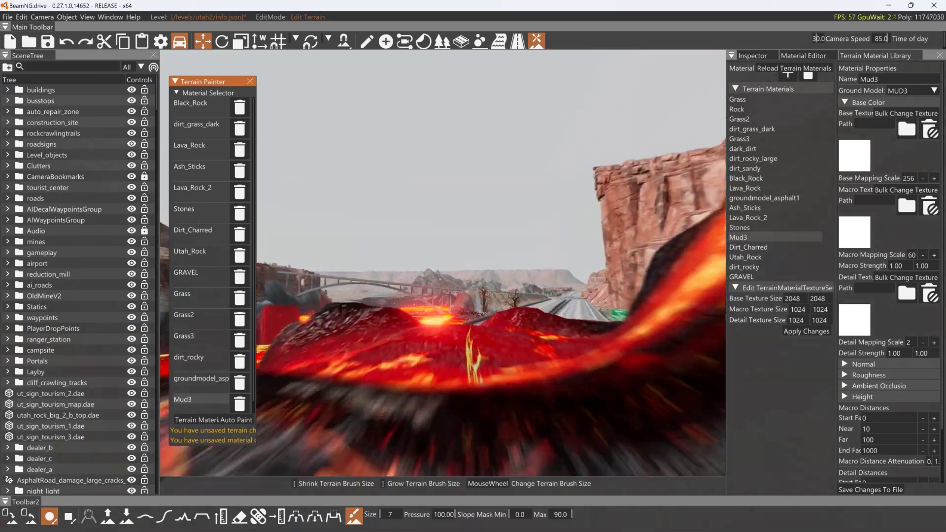
pyautogui.press('w')
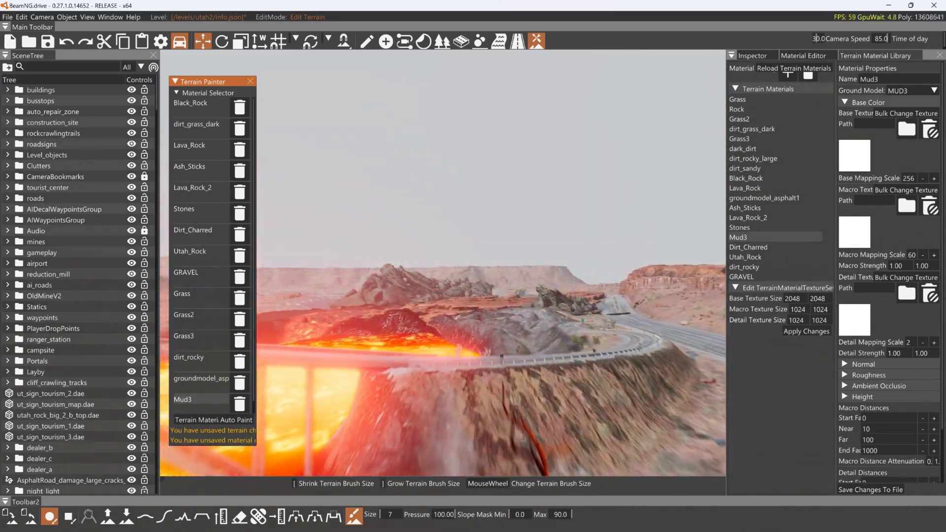
pyautogui.press('w')
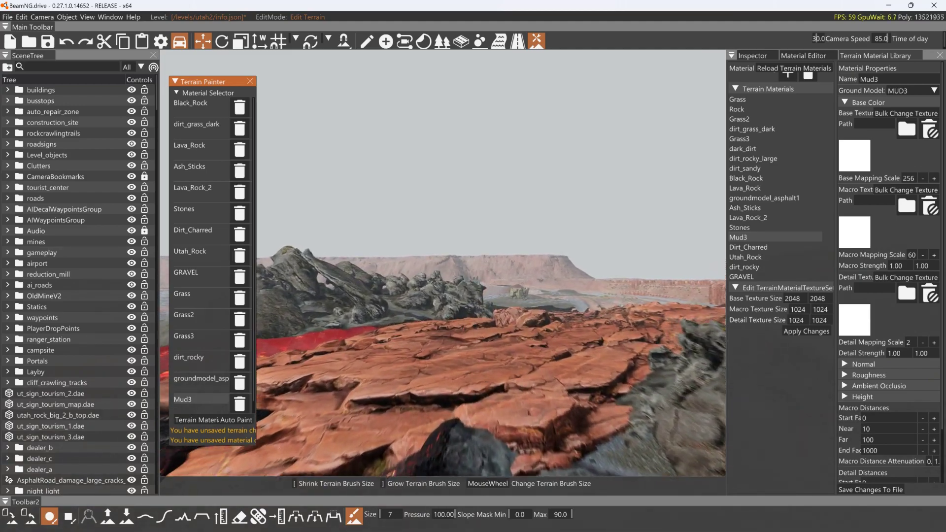
pyautogui.press('w')
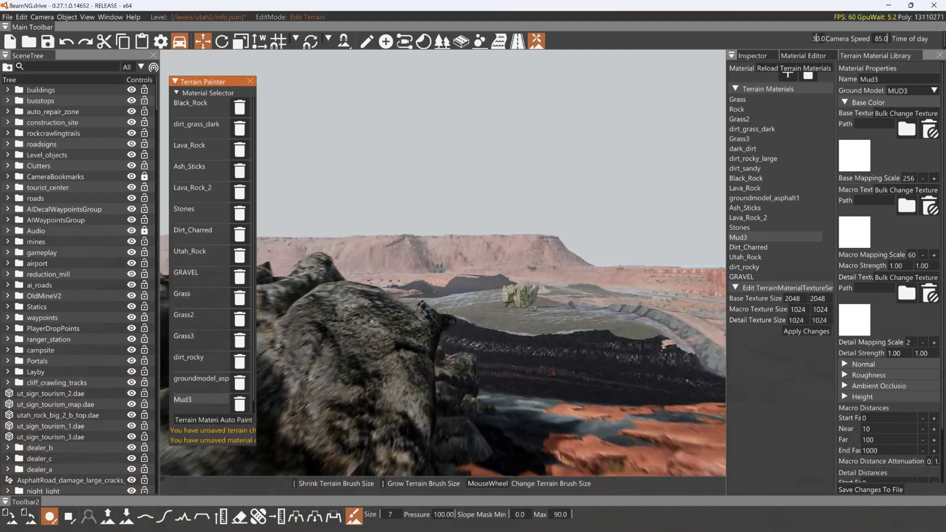
pyautogui.press('w')
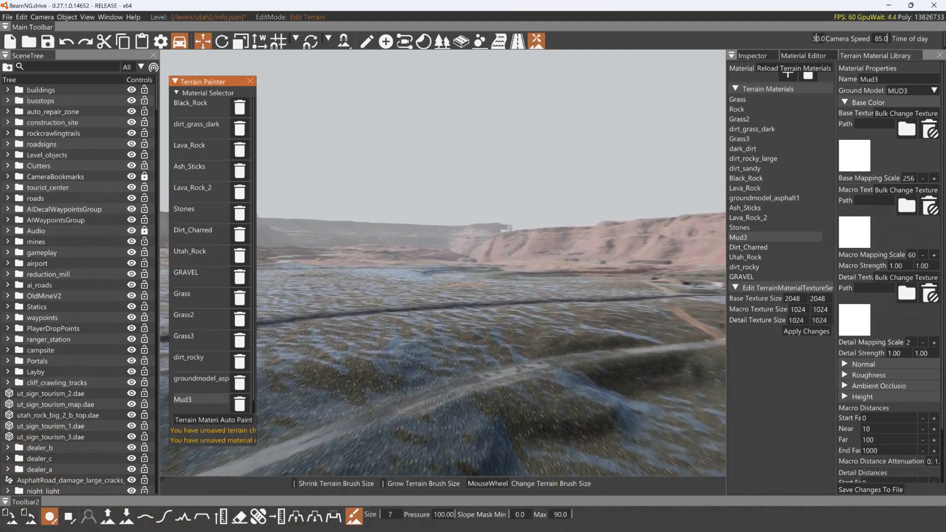
pyautogui.press('w')
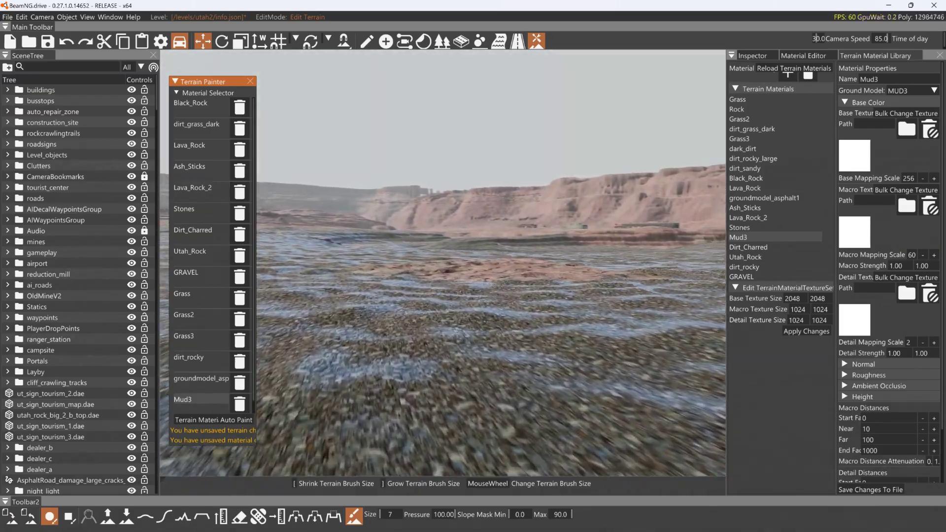
pyautogui.press('w')
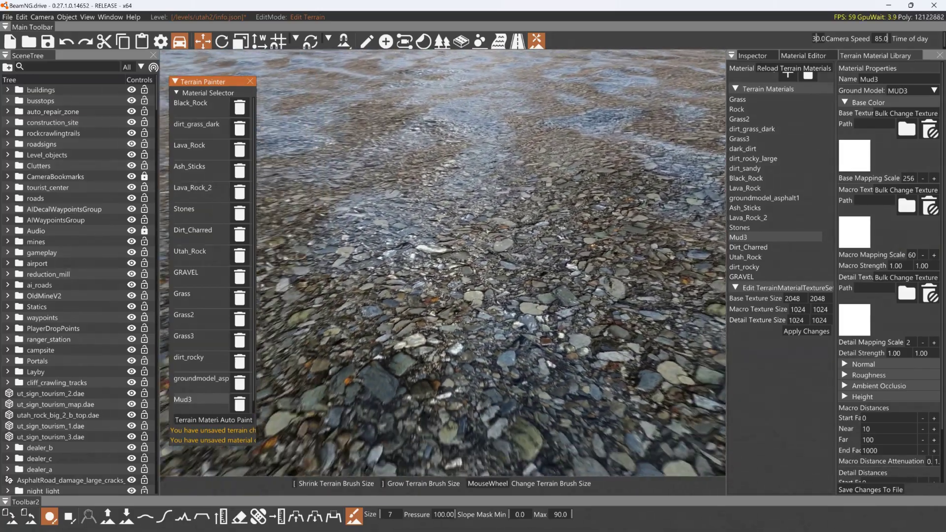
pyautogui.press('s')
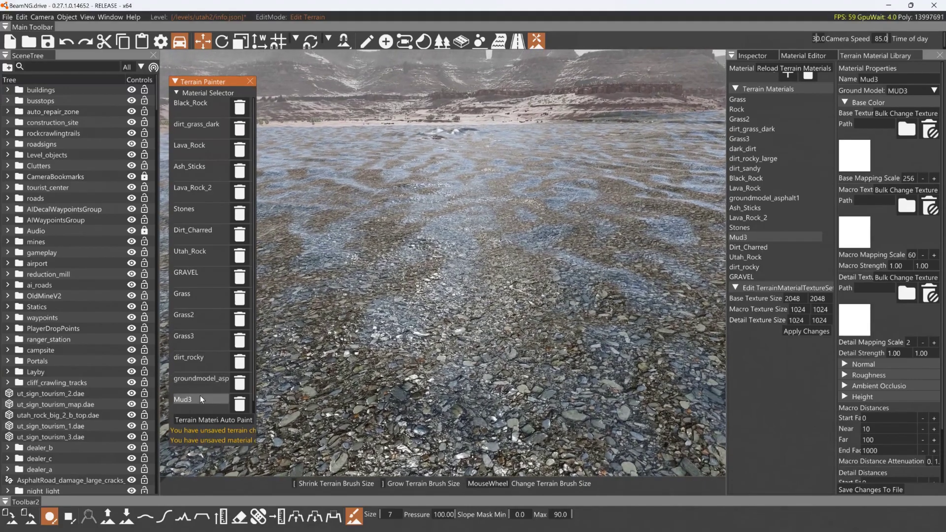
pyautogui.moveTo(424, 239)
pyautogui.mouseDown()
pyautogui.moveTo(392, 295)
pyautogui.moveTo(525, 283)
pyautogui.moveTo(374, 342)
pyautogui.moveTo(365, 291)
pyautogui.moveTo(565, 420)
pyautogui.moveTo(488, 267)
pyautogui.moveTo(310, 322)
pyautogui.moveTo(425, 282)
pyautogui.moveTo(501, 233)
pyautogui.moveTo(600, 271)
pyautogui.moveTo(459, 294)
pyautogui.moveTo(313, 237)
pyautogui.mouseUp()
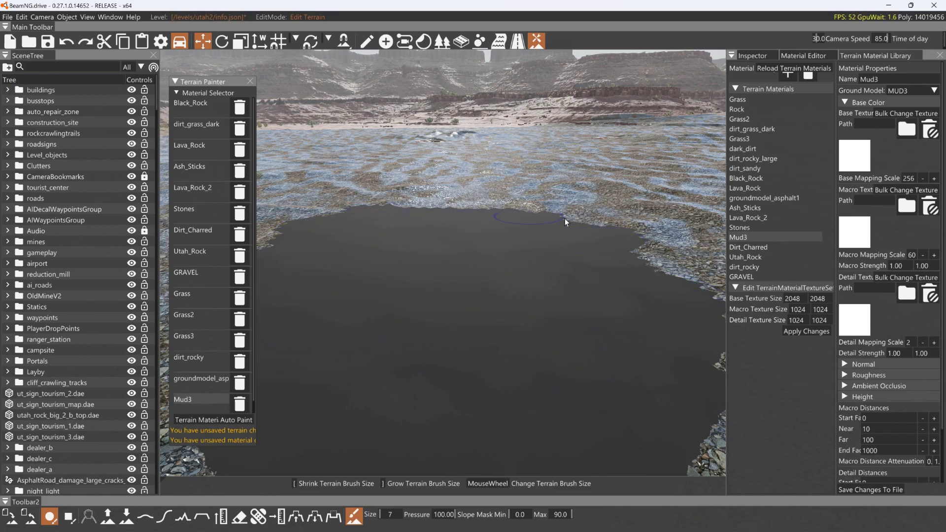
pyautogui.moveTo(575, 221); pyautogui.dragTo(717, 293)
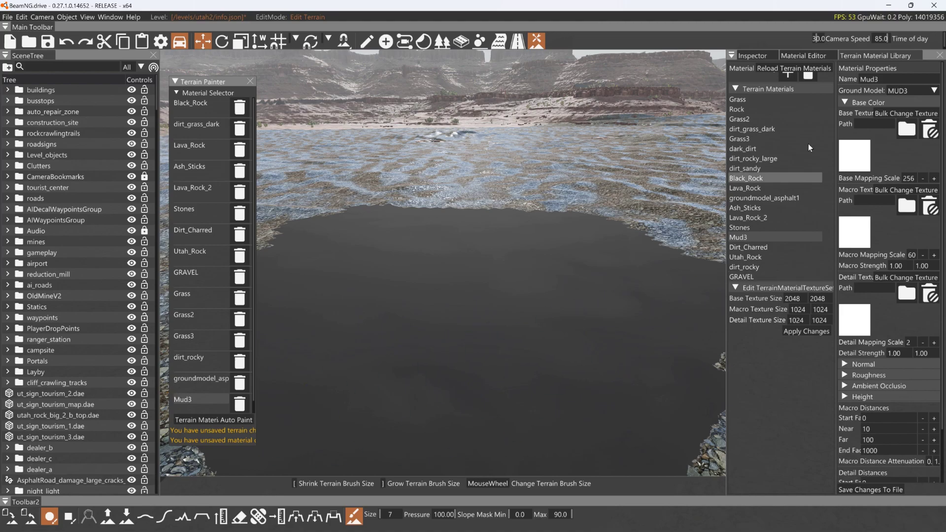
pyautogui.press('w')
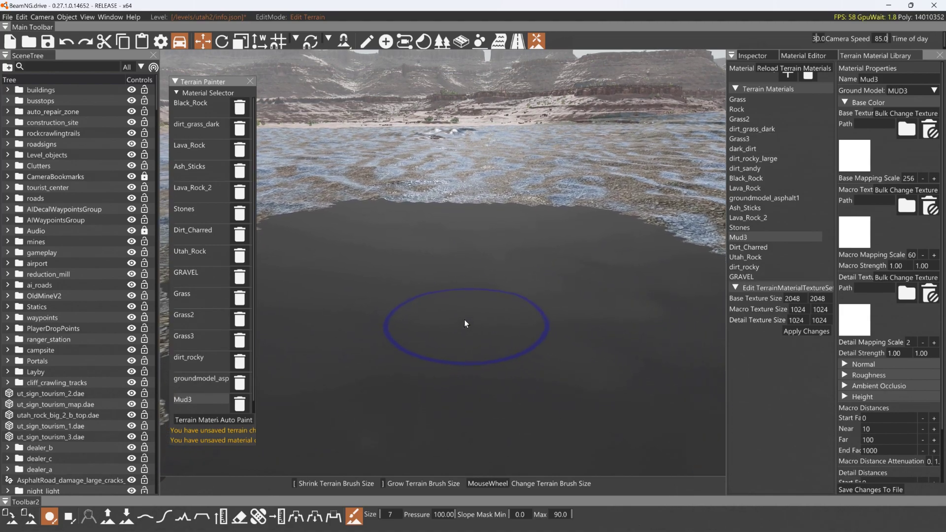
# - Leave the editor, bring the pickup truck onto the painted Mud3 patch, and reopen the editor
pyautogui.moveTo(465, 284)
pyautogui.mouseDown(button='right')
pyautogui.moveTo(470, 274)
pyautogui.moveTo(463, 374)
pyautogui.mouseUp(button='right')
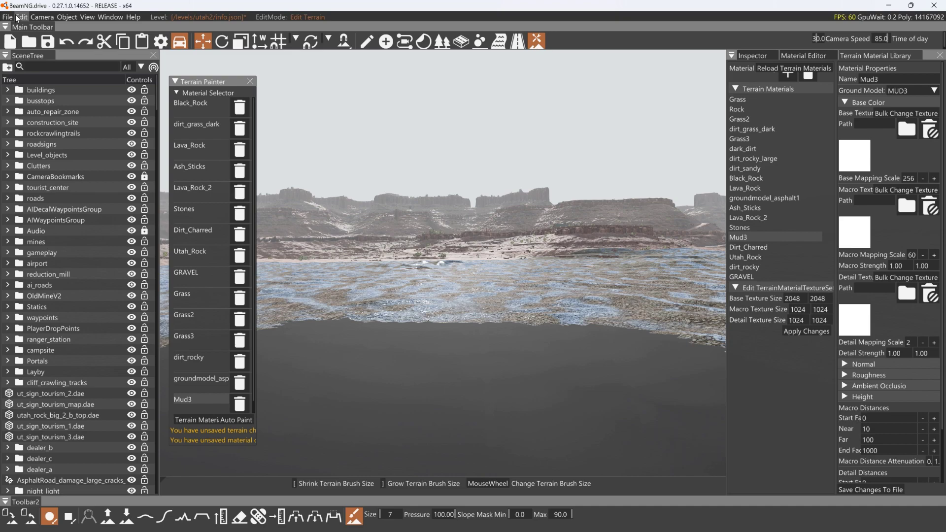
pyautogui.press('F11')
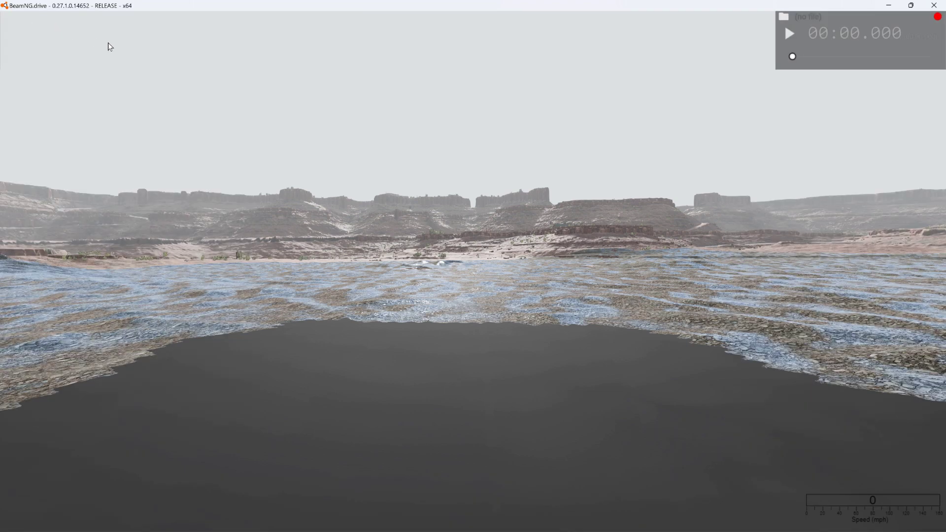
pyautogui.press('F7')
pyautogui.moveTo(110, 44)
pyautogui.mouseDown(button='right')
pyautogui.moveTo(39, 29)
pyautogui.moveTo(57, 84)
pyautogui.moveTo(82, 84)
pyautogui.moveTo(108, 58)
pyautogui.mouseUp(button='right')
pyautogui.press('F11')
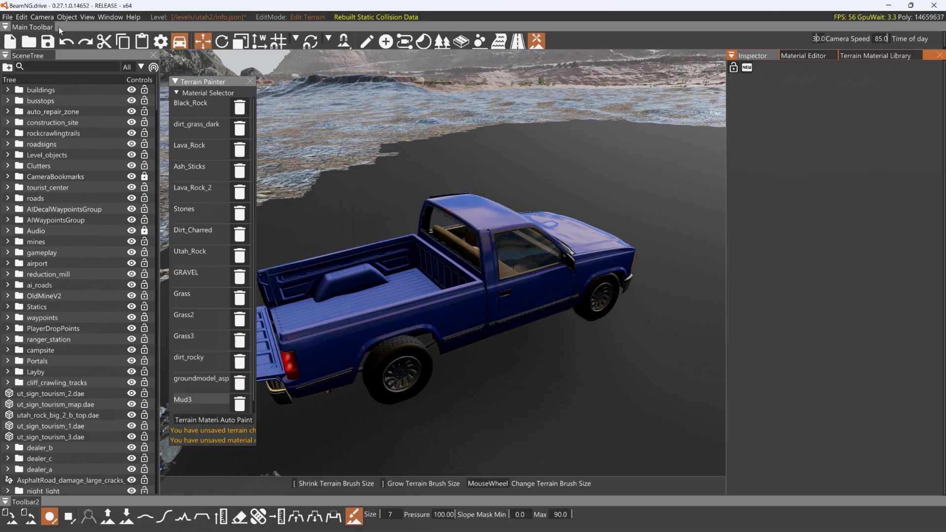
# - Rebuild the level's collision and check how the pickup sits on the Mud3 patch
pyautogui.click(25, 19)
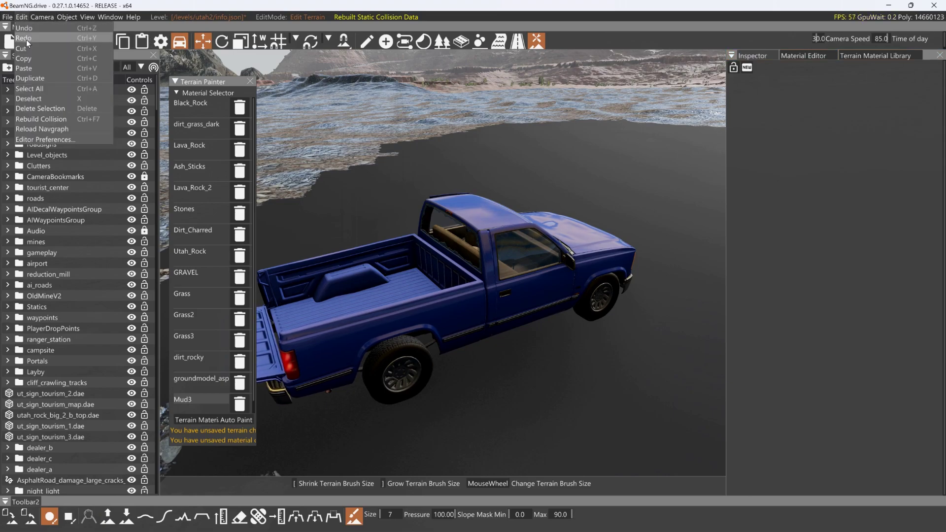
pyautogui.click(42, 119)
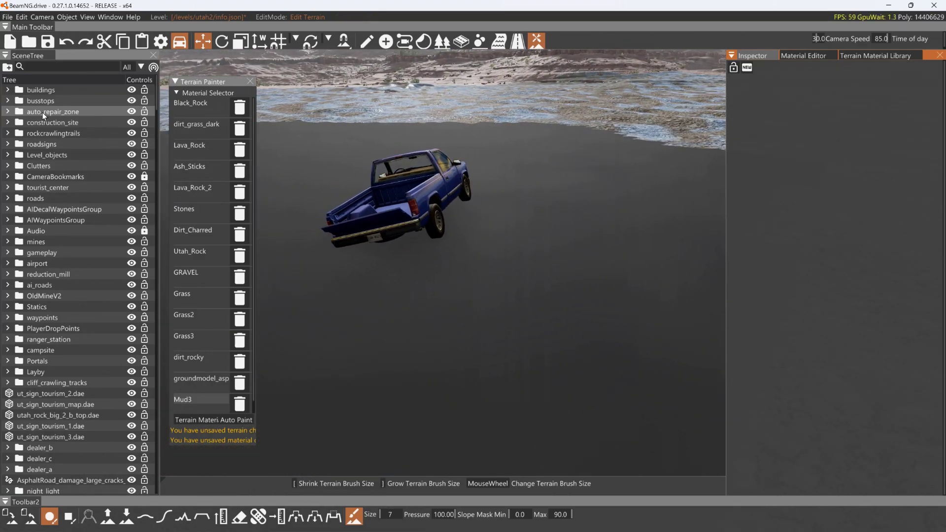
pyautogui.press('d')
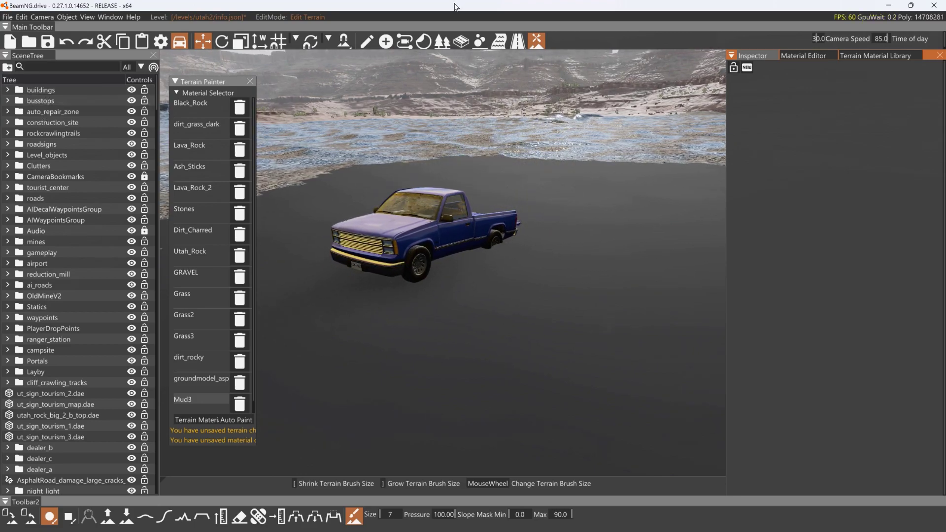
# - Arrange BeamNG.drive side by side with groundmodels.json in Notepad++
pyautogui.moveTo(455, 5); pyautogui.dragTo(4, 38)
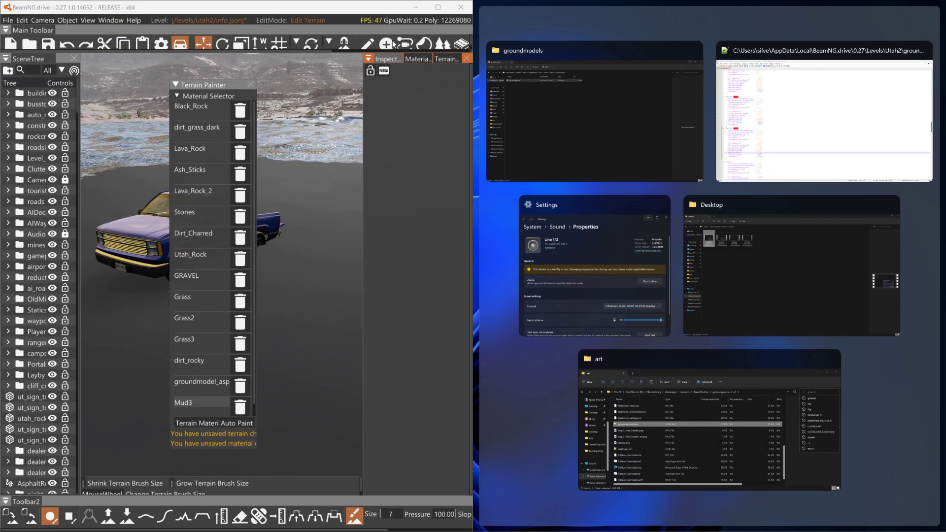
pyautogui.click(784, 59)
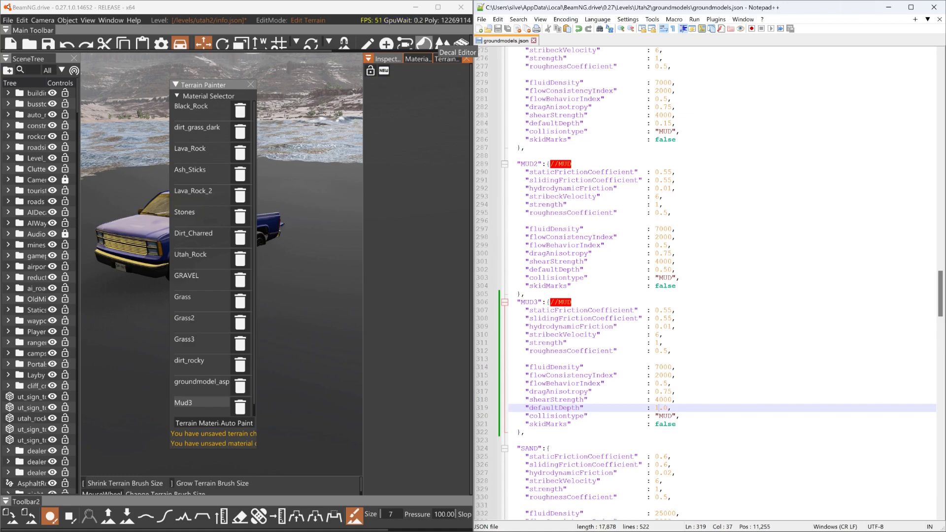
# - Set the MUD3 ground model's defaultDepth to 0.1 and save groundmodels.json
pyautogui.doubleClick(657, 408)
pyautogui.write('0')
pyautogui.doubleClick(665, 408)
pyautogui.write('1')
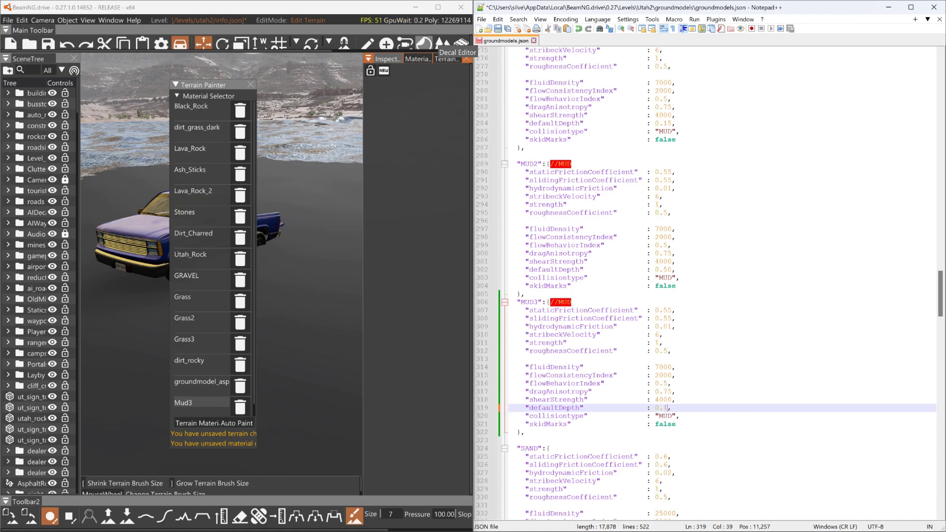
pyautogui.click(498, 28)
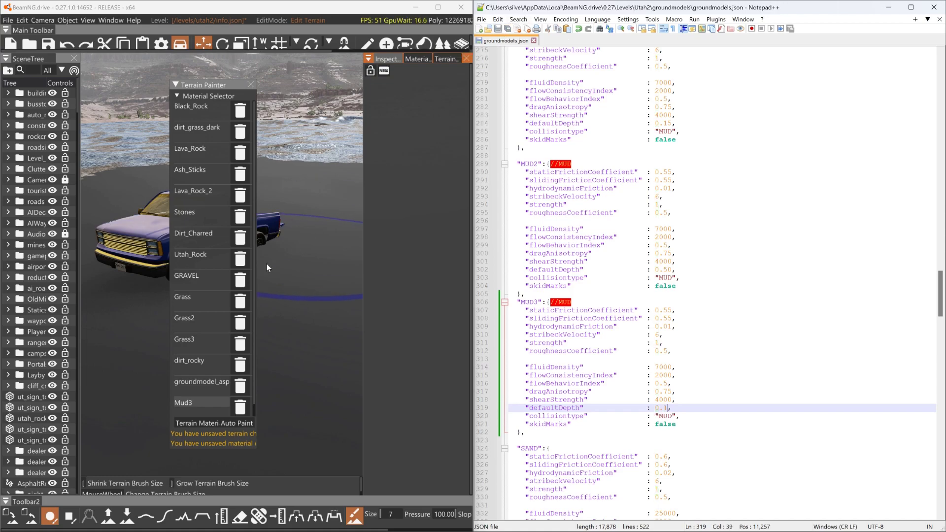
# - Switch to BeamNG.drive and close the Terrain Painter so the pickup is unobstructed
pyautogui.click(227, 88)
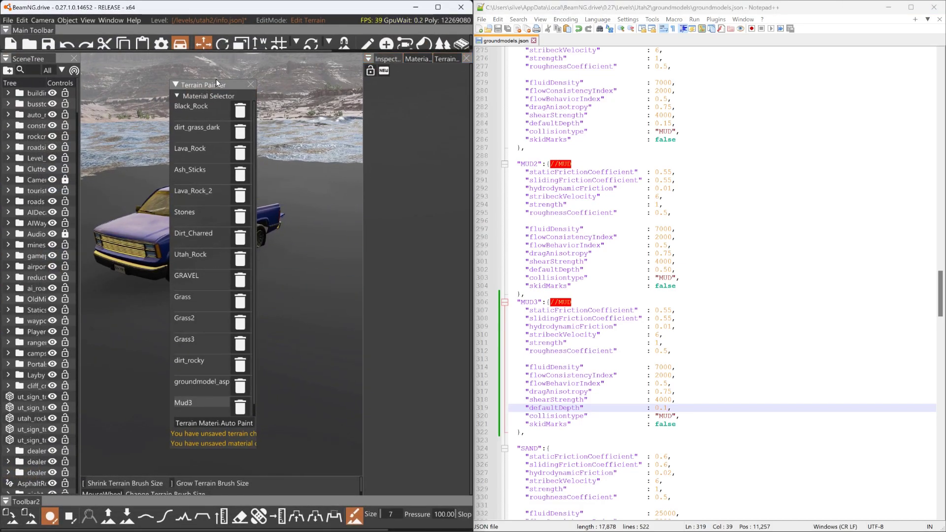
pyautogui.click(250, 84)
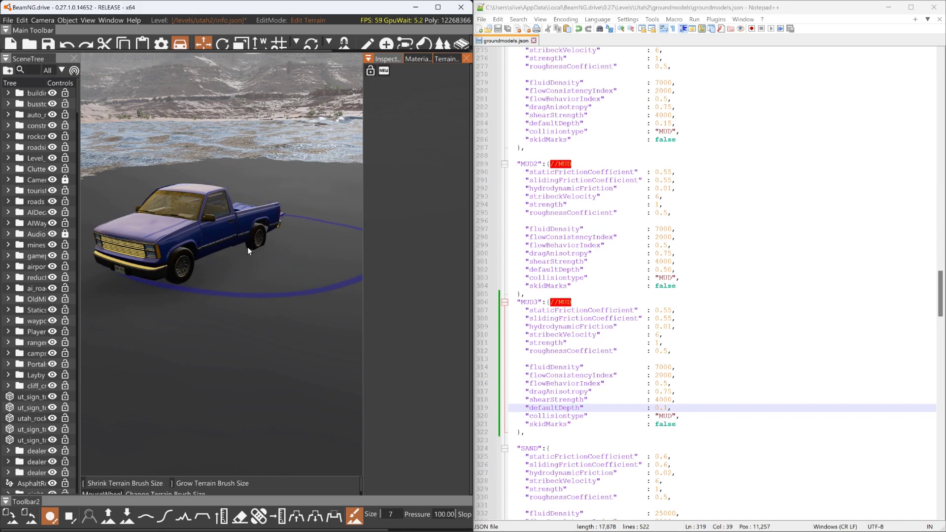
# - Switch to Notepad++, set the MUD3 ground model's defaultDepth to 1.0, and save groundmodels.json
pyautogui.doubleClick(656, 407)
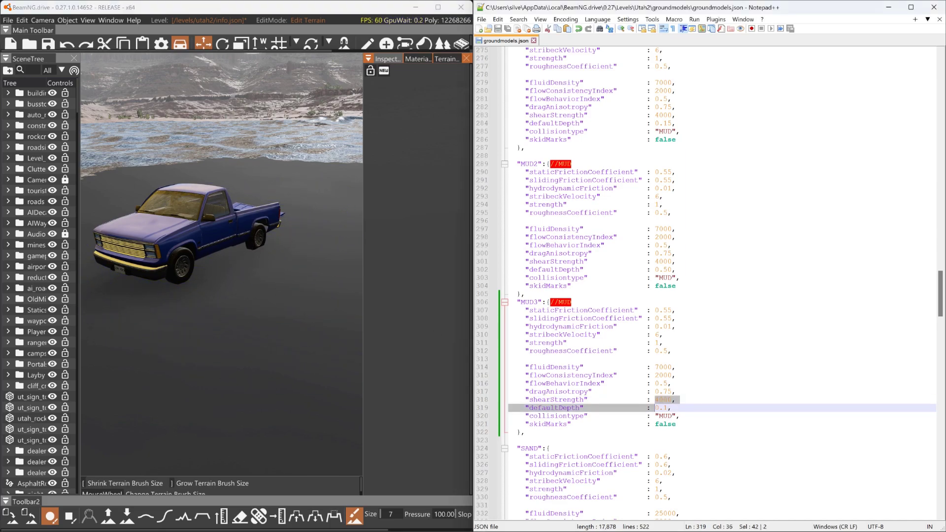
pyautogui.write('1')
pyautogui.press('Right')
pyautogui.hotkey('shift', 'Right')
pyautogui.write('0')
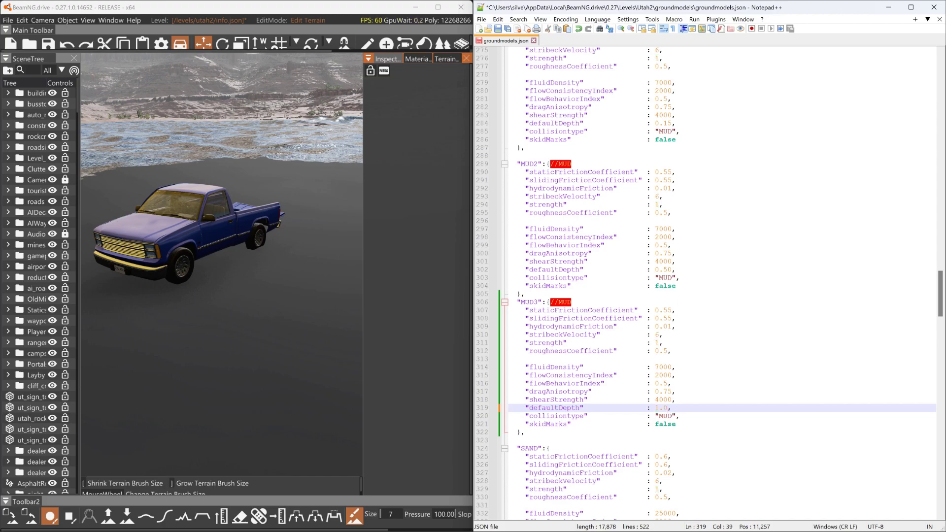
pyautogui.click(497, 29)
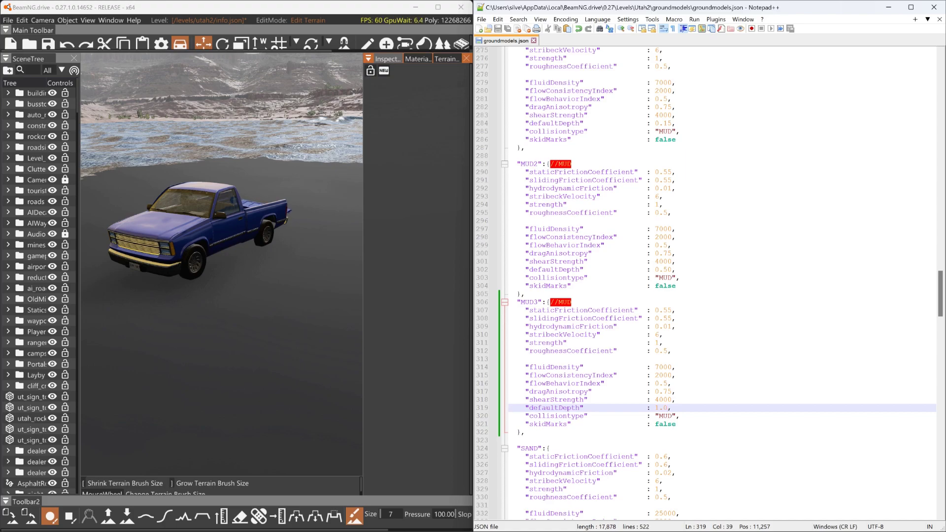
# - Set the MUD3 ground model's fluidDensity to 600 and save groundmodels.json
pyautogui.click(658, 367)
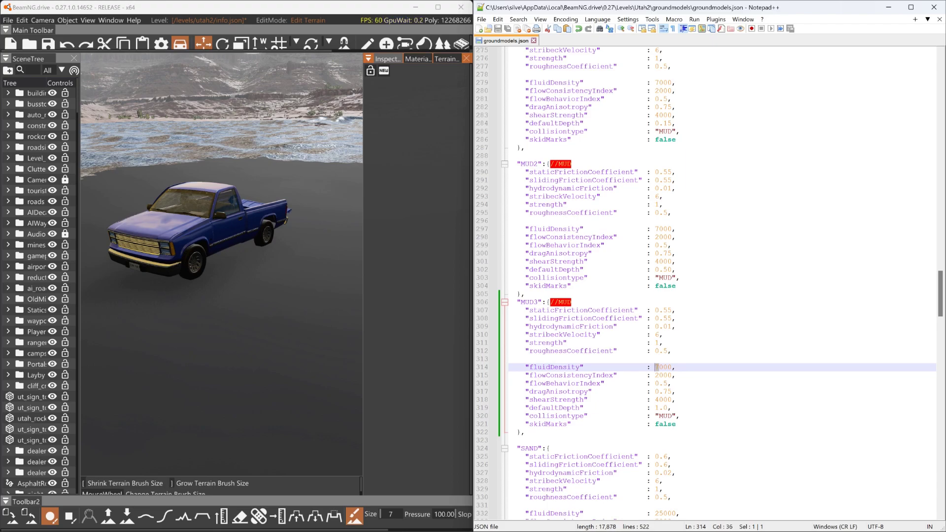
pyautogui.write('1')
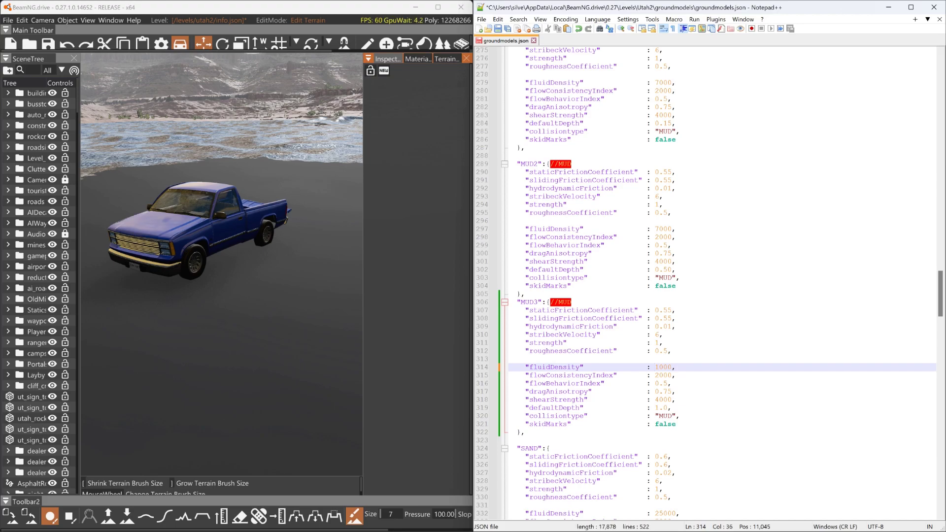
pyautogui.write('6')
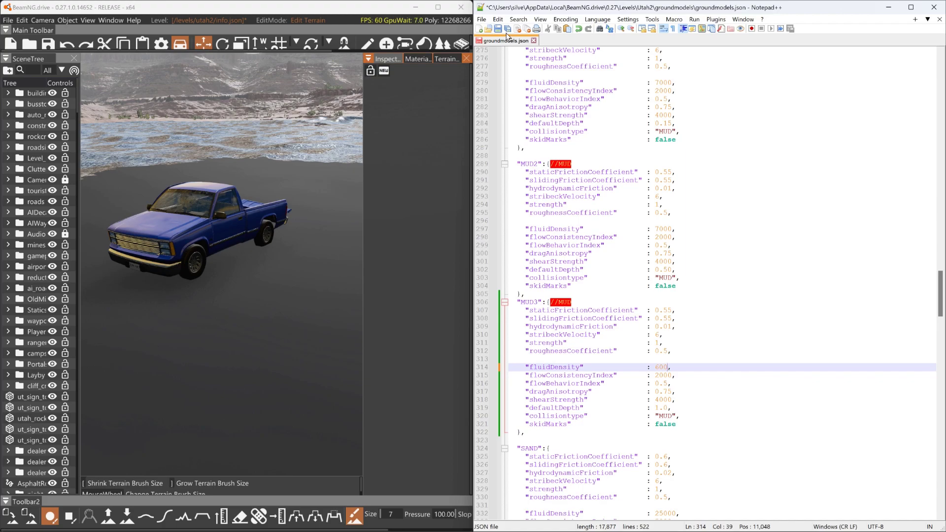
pyautogui.click(499, 30)
# - Switch to BeamNG.drive, leave the editor, and change from the free camera to the pickup's camera
pyautogui.click(350, 8)
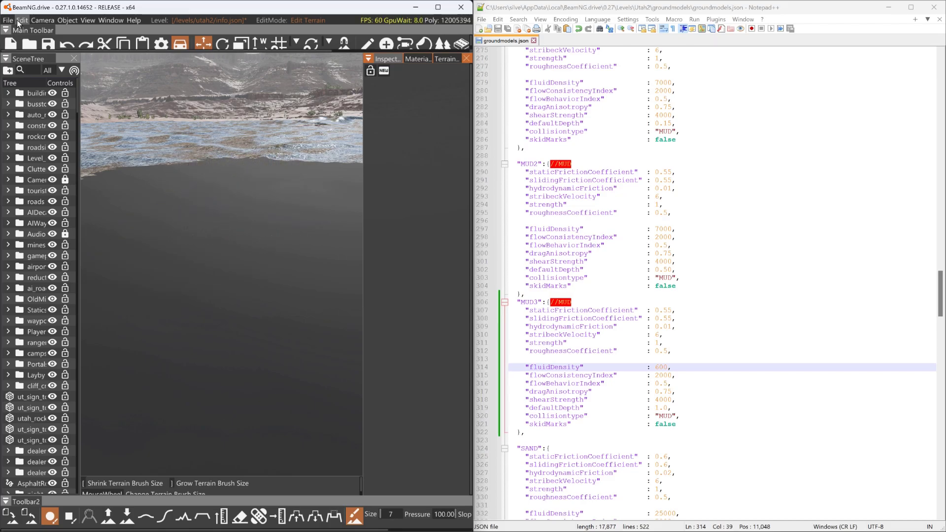
pyautogui.press('F11')
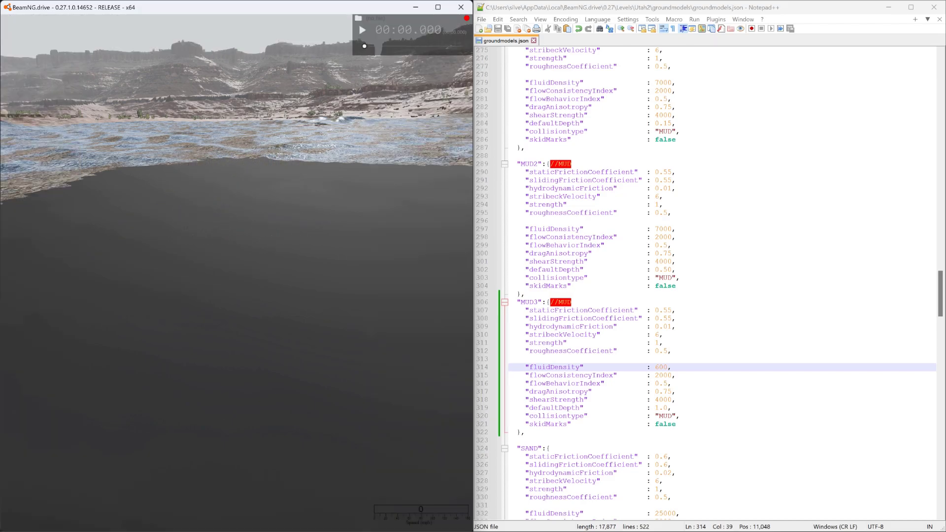
pyautogui.hotkey('shift', 'c')
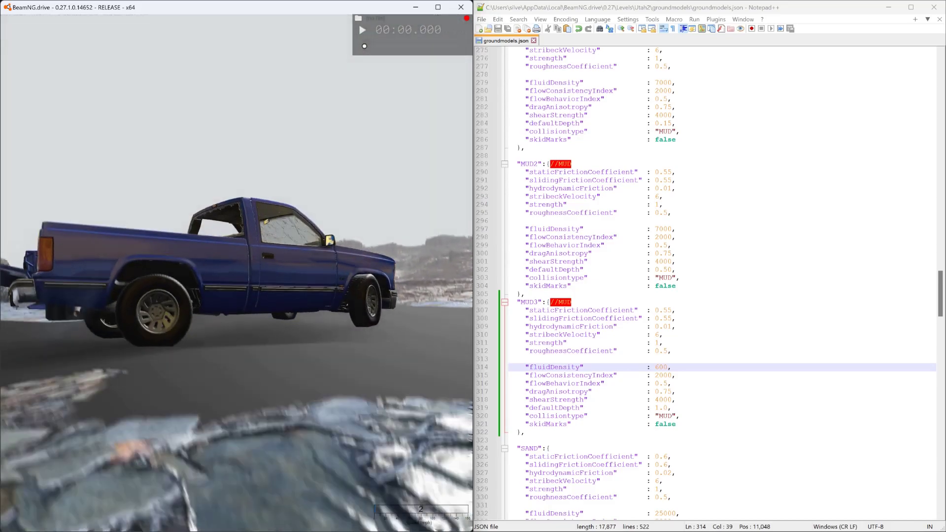
# - Test the current mud settings by driving the pickup across the Mud3 patch, steering, and braking
pyautogui.press('Up')
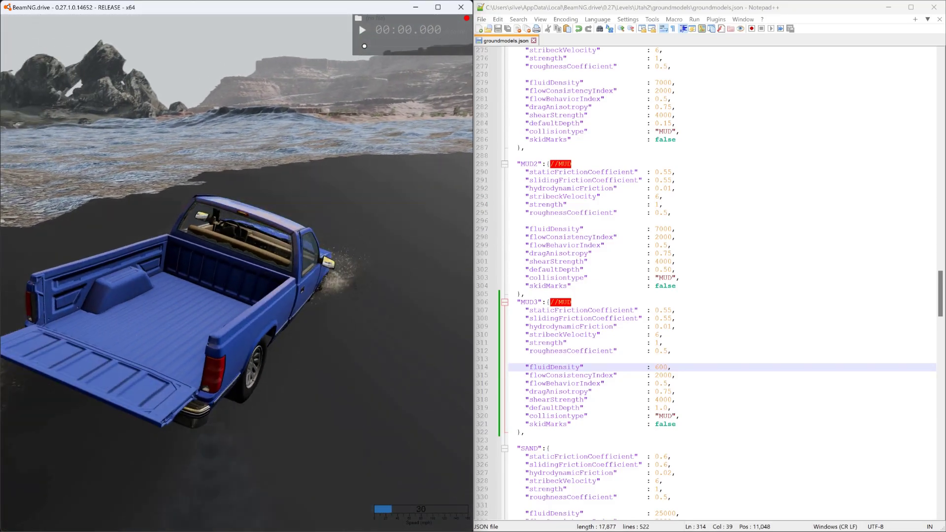
pyautogui.press('Up')
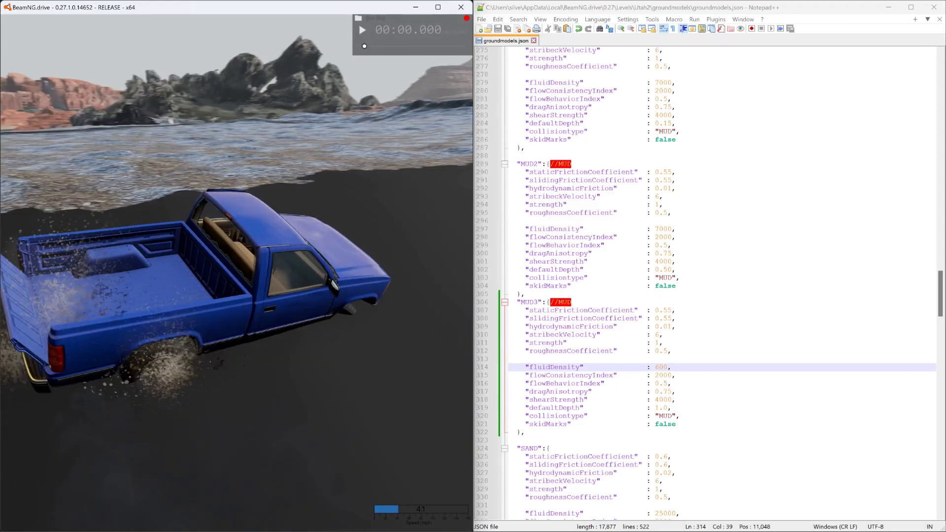
pyautogui.press('Right')
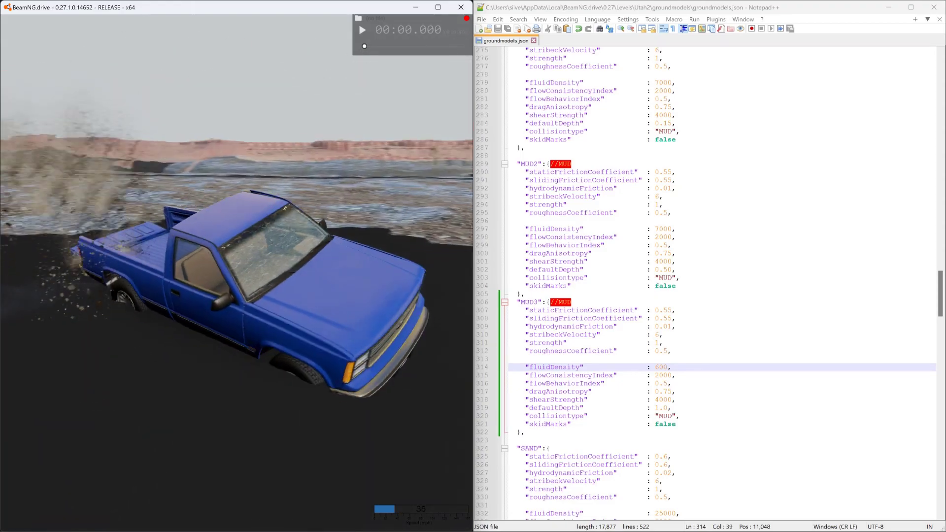
pyautogui.press('Down')
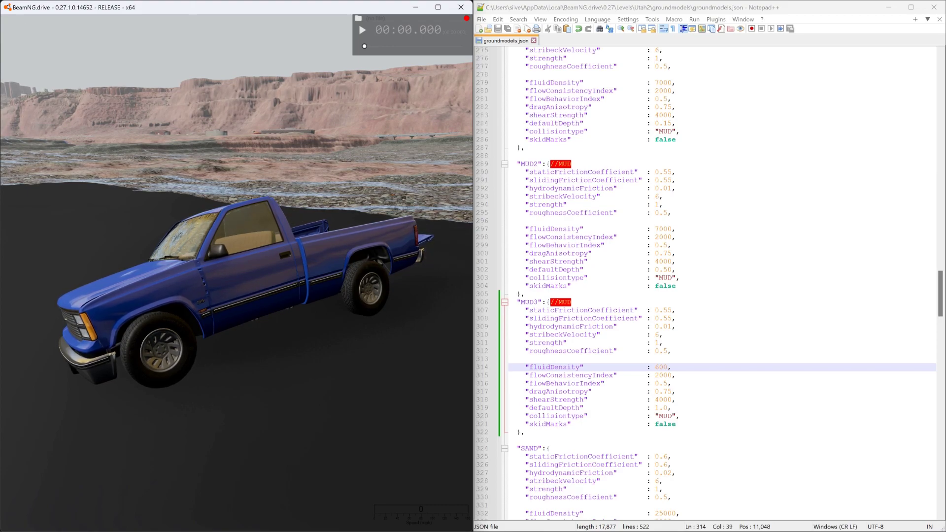
# - Switch to Notepad++, set the MUD3 ground model's fluidDensity to 0.1, and save groundmodels.json
pyautogui.click(655, 368)
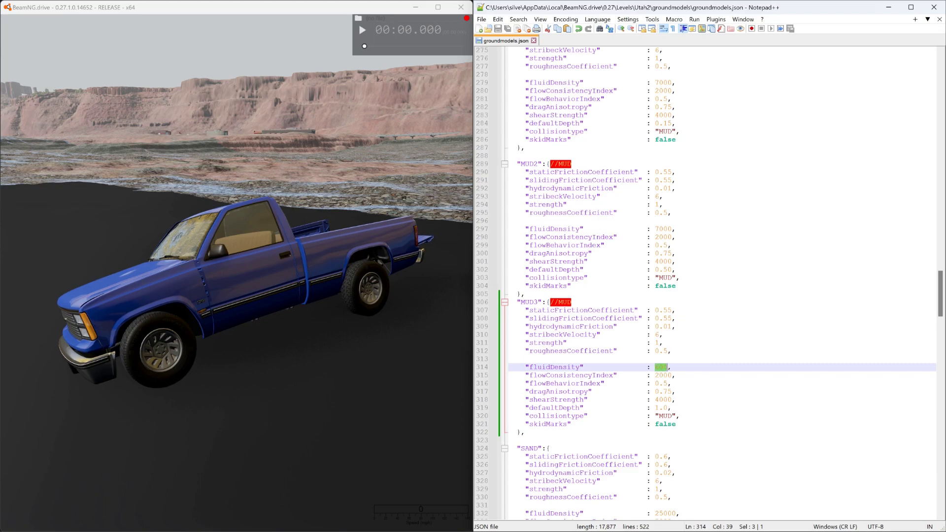
pyautogui.write('0')
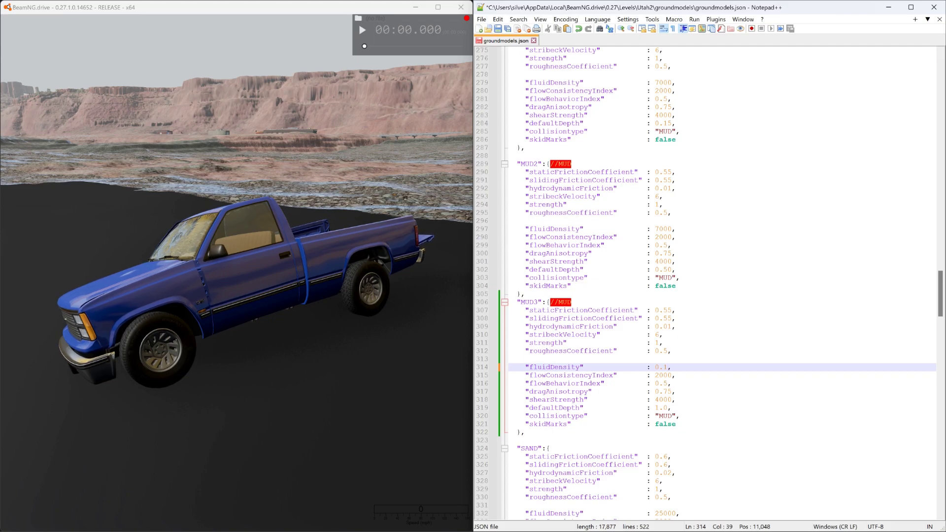
pyautogui.click(497, 30)
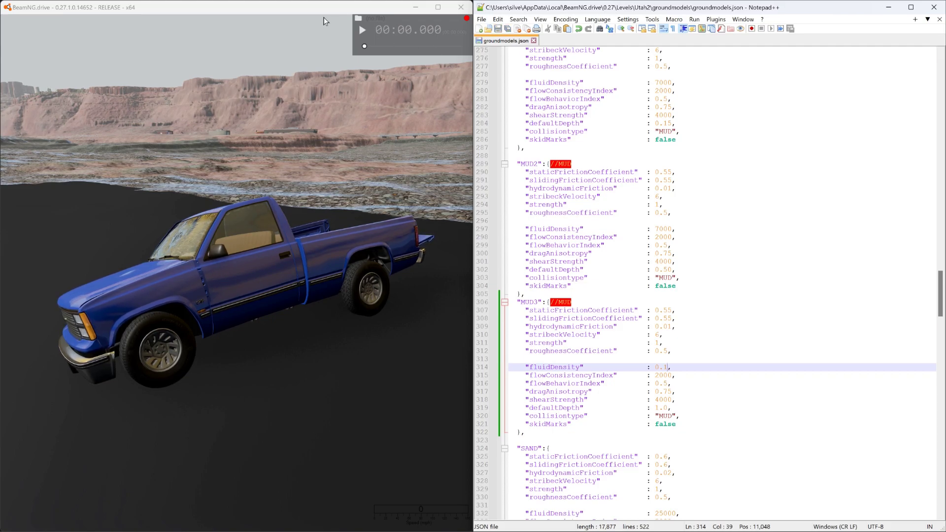
# - Switch to BeamNG.drive, reset the pickup, and observe from its side how it behaves in the mud
pyautogui.click(310, 7)
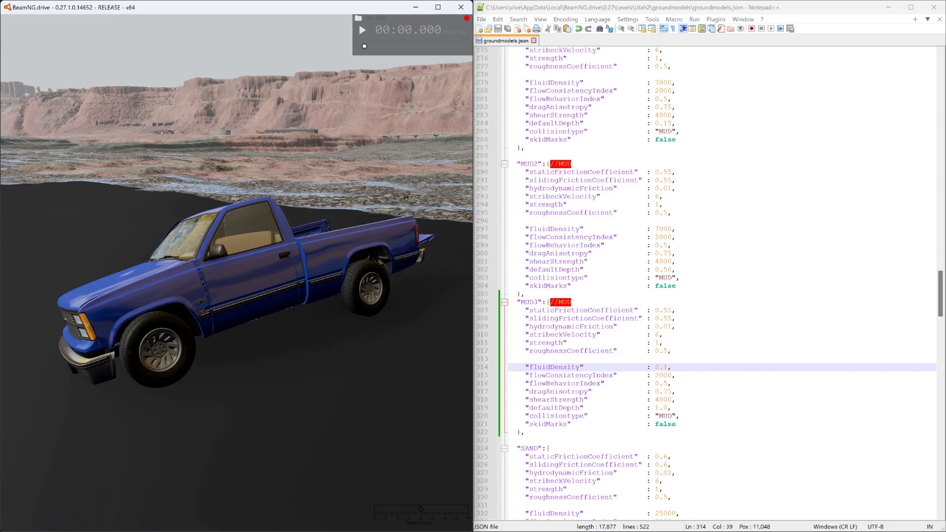
pyautogui.press('r')
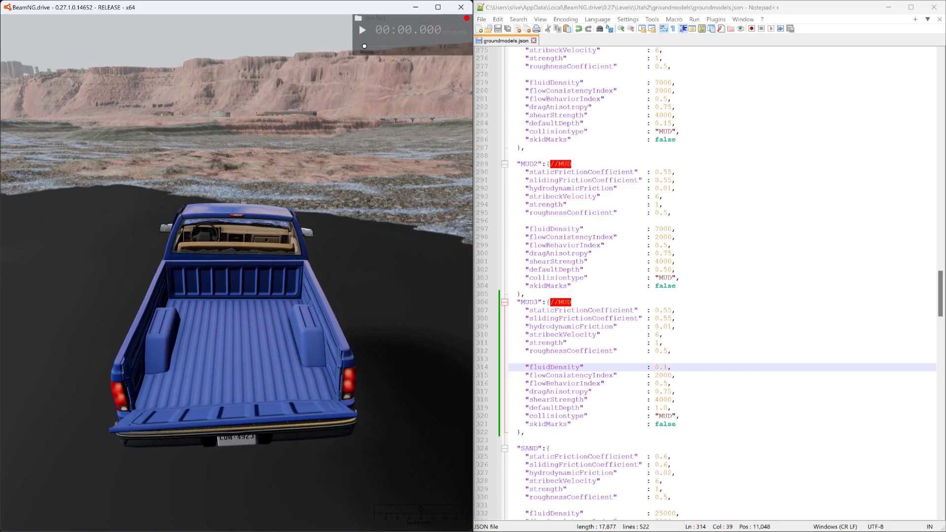
pyautogui.moveTo(258, 101); pyautogui.dragTo(237, 103, button='right')
pyautogui.press('w')
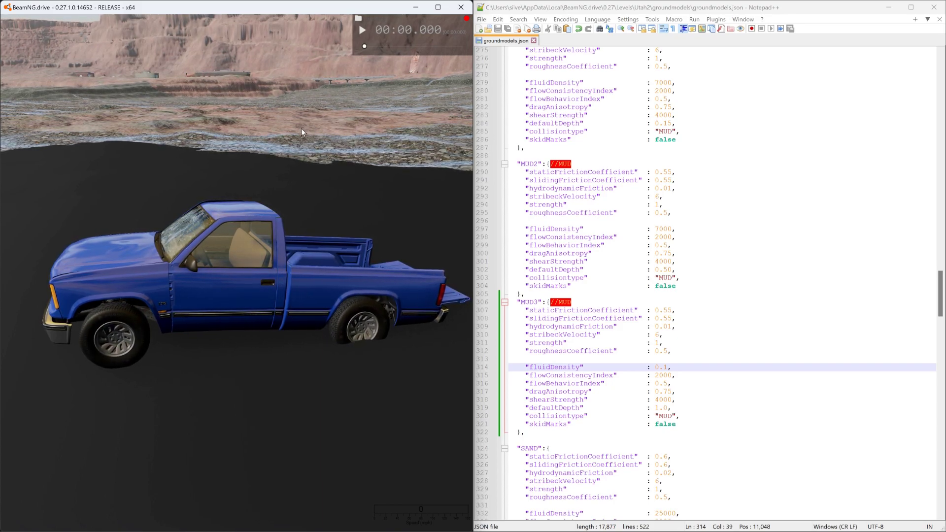
# - Maximize the game window, open the world editor, and select the large 4.dae rock for object manipulation
pyautogui.doubleClick(307, 13)
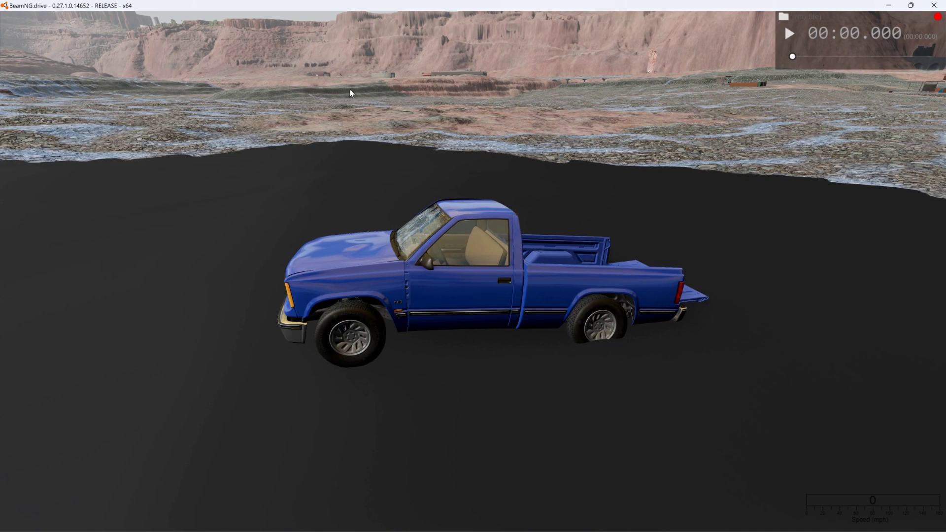
pyautogui.press('F11')
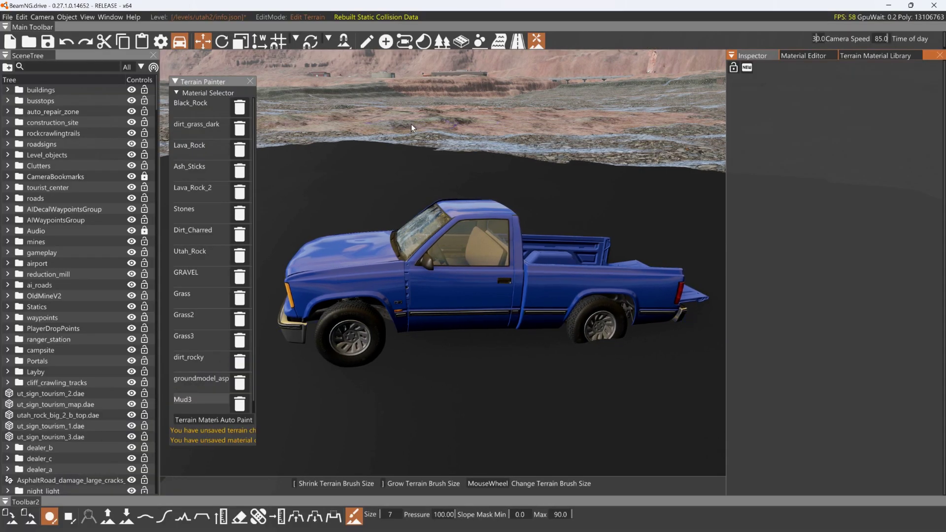
pyautogui.press('w')
pyautogui.moveTo(408, 126)
pyautogui.mouseDown(button='right')
pyautogui.moveTo(370, 143)
pyautogui.moveTo(325, 104)
pyautogui.moveTo(300, 116)
pyautogui.moveTo(251, 109)
pyautogui.moveTo(227, 121)
pyautogui.moveTo(234, 137)
pyautogui.moveTo(189, 150)
pyautogui.moveTo(133, 138)
pyautogui.moveTo(56, 157)
pyautogui.moveTo(28, 144)
pyautogui.moveTo(411, 123)
pyautogui.mouseUp(button='right')
pyautogui.press('w')
pyautogui.press('w')
pyautogui.press('w')
pyautogui.press('s')
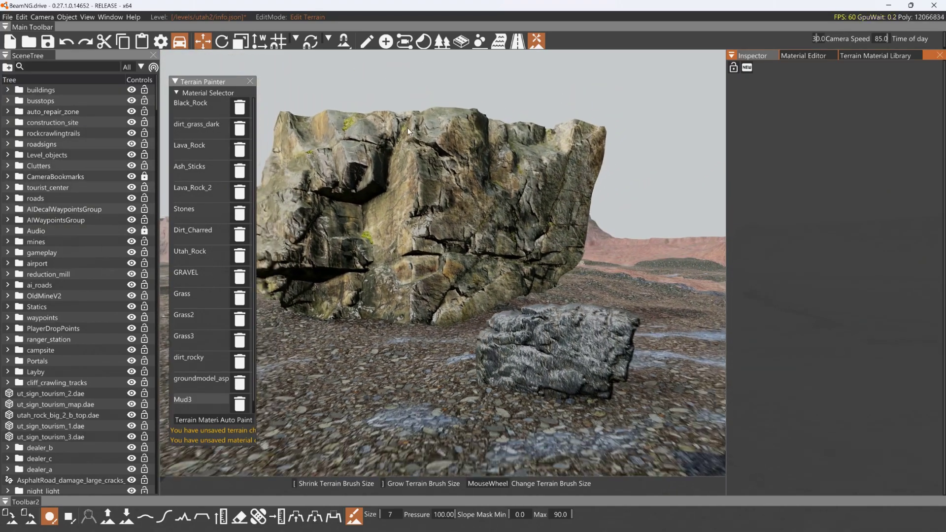
pyautogui.moveTo(445, 204); pyautogui.dragTo(445, 204, button='right')
pyautogui.click(366, 41)
pyautogui.click(552, 187)
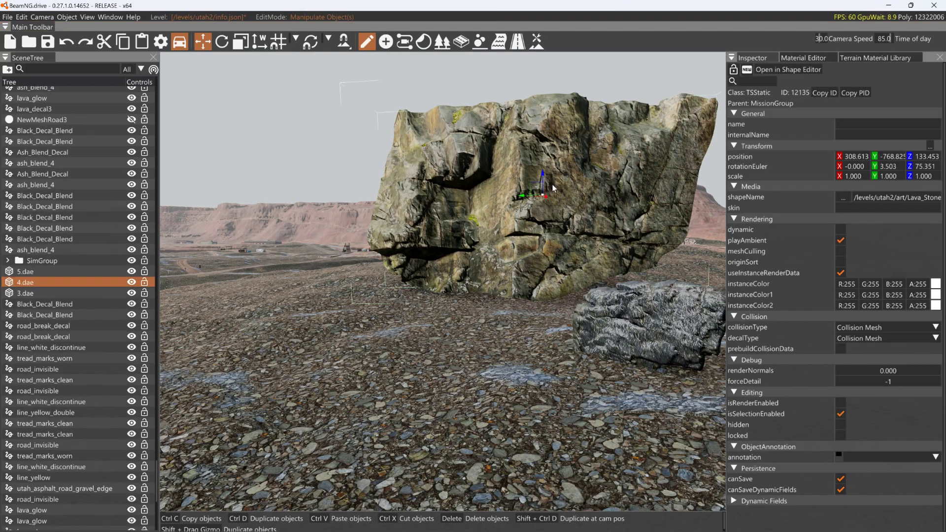
# - Move the selected 4.dae rock along the Y axis toward the Mud3 patch, to about Y -376.5
pyautogui.moveTo(526, 199); pyautogui.dragTo(477, 194)
pyautogui.moveTo(477, 194); pyautogui.dragTo(477, 195, button='right')
pyautogui.moveTo(477, 194); pyautogui.dragTo(476, 194)
pyautogui.moveTo(476, 195); pyautogui.dragTo(477, 194, button='right')
pyautogui.moveTo(477, 195); pyautogui.dragTo(477, 190)
pyautogui.moveTo(477, 192); pyautogui.dragTo(477, 190, button='right')
pyautogui.moveTo(477, 189); pyautogui.dragTo(477, 188)
pyautogui.moveTo(477, 188); pyautogui.dragTo(477, 188, button='right')
pyautogui.moveTo(477, 188); pyautogui.dragTo(553, 253)
pyautogui.press('w')
pyautogui.press('w')
pyautogui.moveTo(553, 253); pyautogui.dragTo(556, 276, button='right')
pyautogui.press('w')
pyautogui.moveTo(557, 276); pyautogui.dragTo(551, 277)
pyautogui.press('w')
pyautogui.moveTo(552, 276); pyautogui.dragTo(556, 258, button='right')
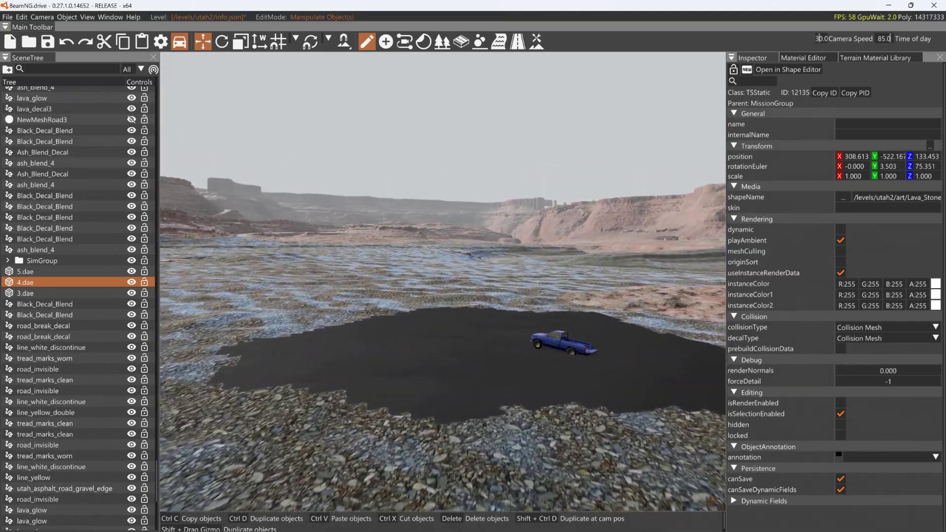
pyautogui.moveTo(555, 258); pyautogui.dragTo(403, 389)
pyautogui.press('w')
pyautogui.moveTo(404, 389); pyautogui.dragTo(532, 394, button='right')
pyautogui.moveTo(345, 468); pyautogui.dragTo(436, 420)
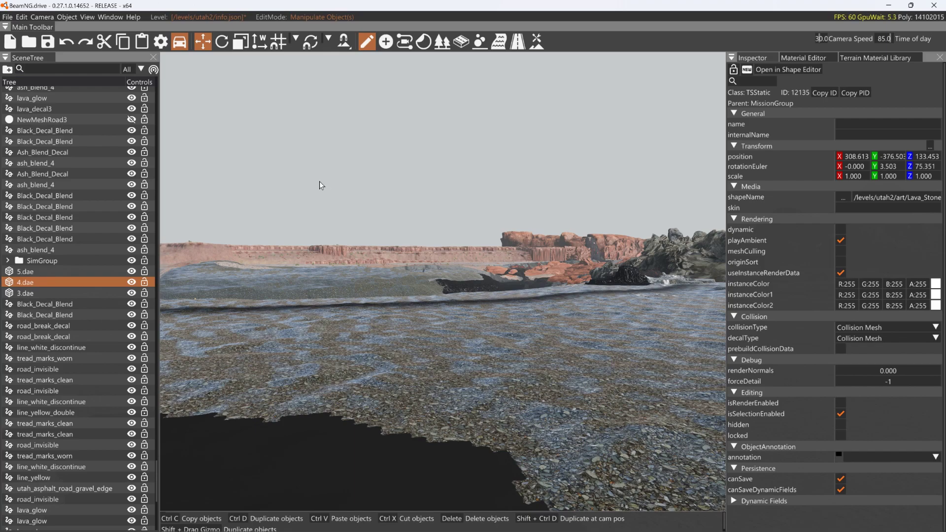
# - Place a new 4.dae rock from the art/Lava_Stone/4 assets onto the Mud3 patch
pyautogui.click(107, 18)
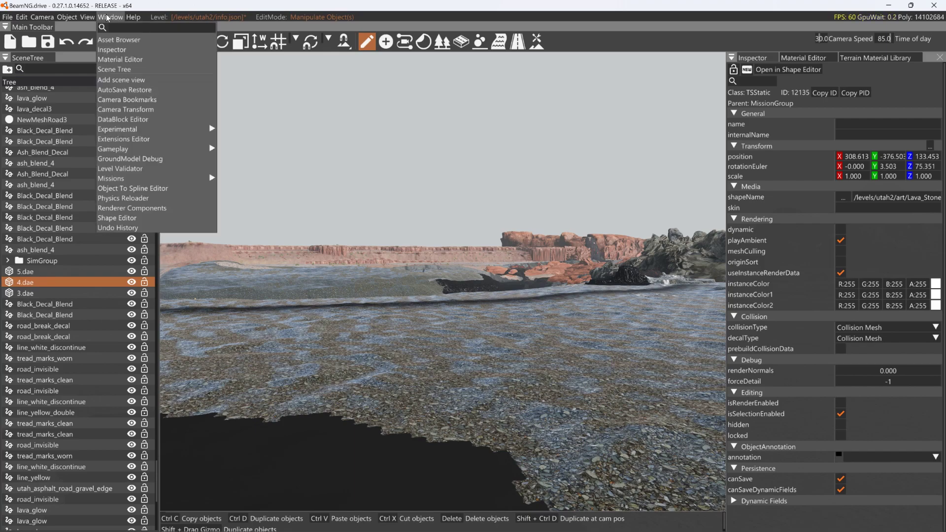
pyautogui.click(113, 44)
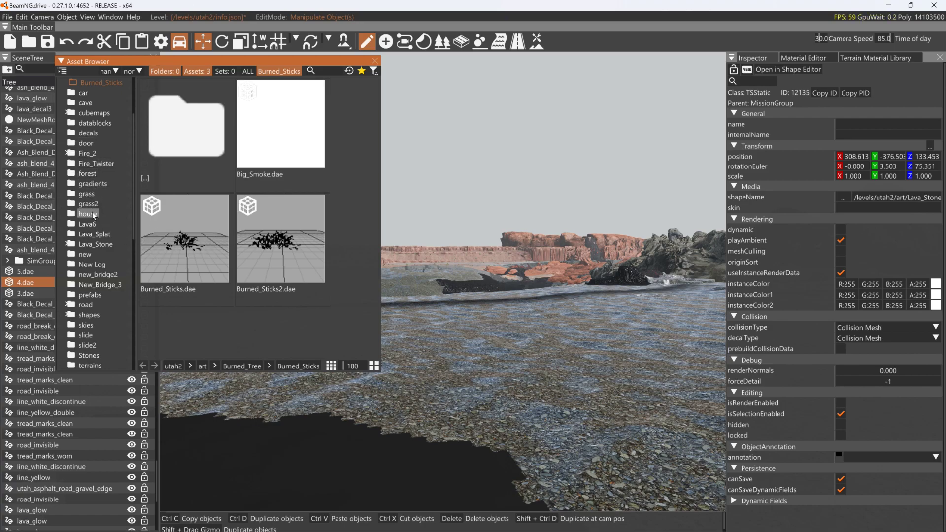
pyautogui.click(84, 244)
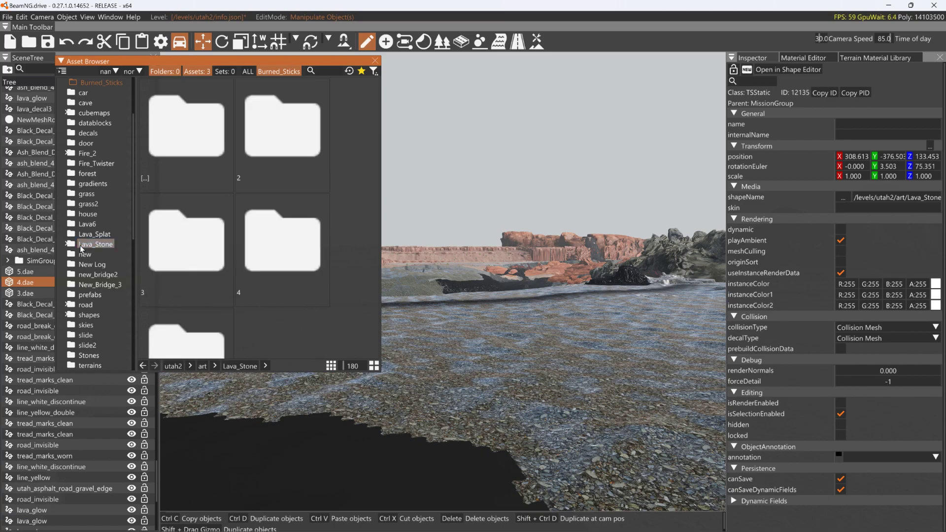
pyautogui.doubleClick(248, 243)
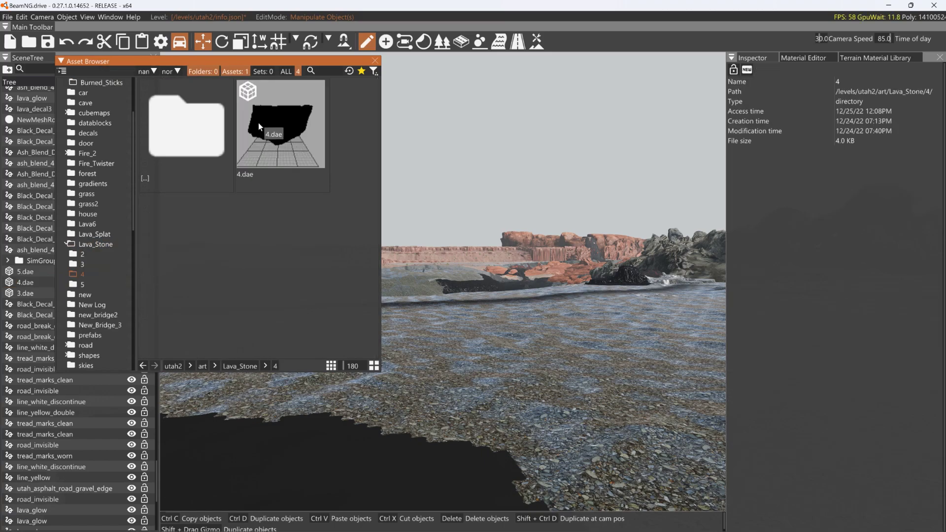
pyautogui.moveTo(259, 122); pyautogui.dragTo(363, 476)
pyautogui.press('d')
pyautogui.moveTo(618, 314); pyautogui.dragTo(618, 313, button='right')
# - Lay the new rock flat with an X rotation of about 77.9 and move it to about X 336.6, Z 131.2 at the mud's edge
pyautogui.press('2')
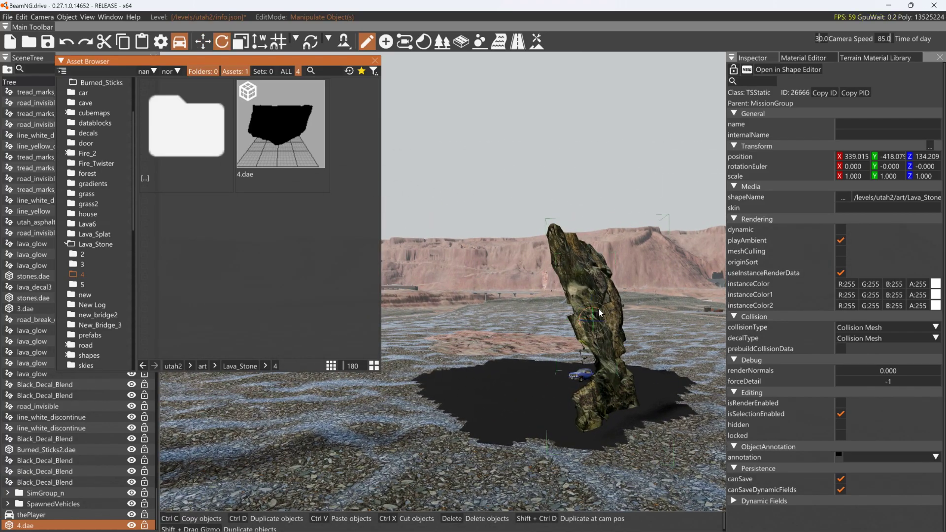
pyautogui.moveTo(600, 309); pyautogui.dragTo(526, 373)
pyautogui.press('1')
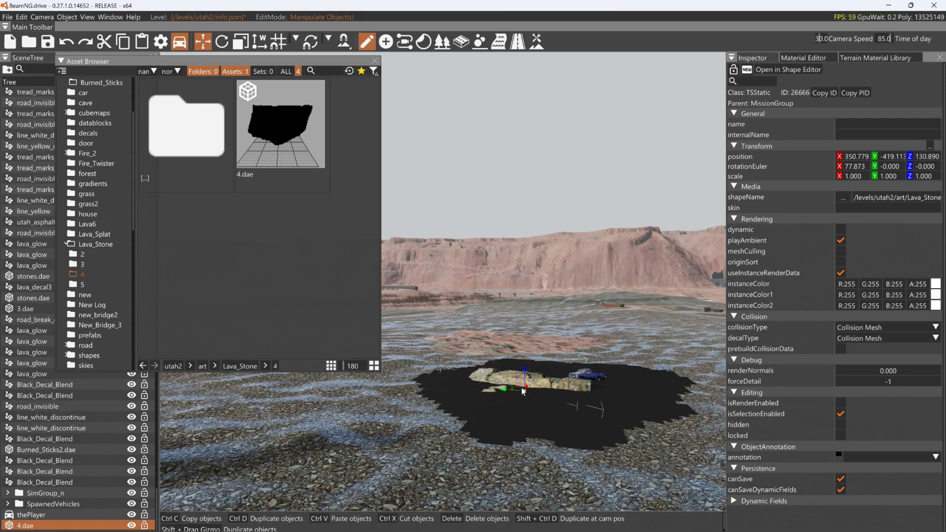
pyautogui.moveTo(527, 389); pyautogui.dragTo(516, 403)
# - In terrain editing, sink the ground around the flat rock with a size 7 brush to expose its surface
pyautogui.click(537, 42)
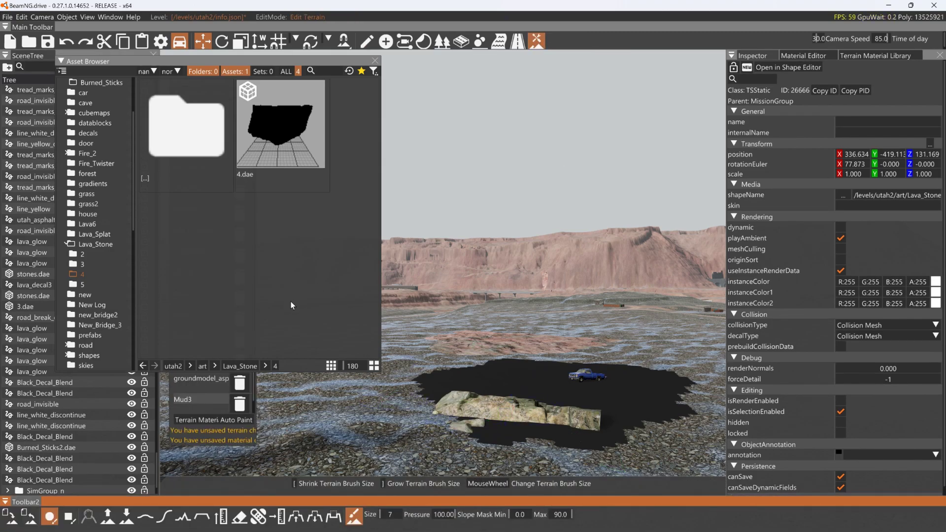
pyautogui.click(314, 514)
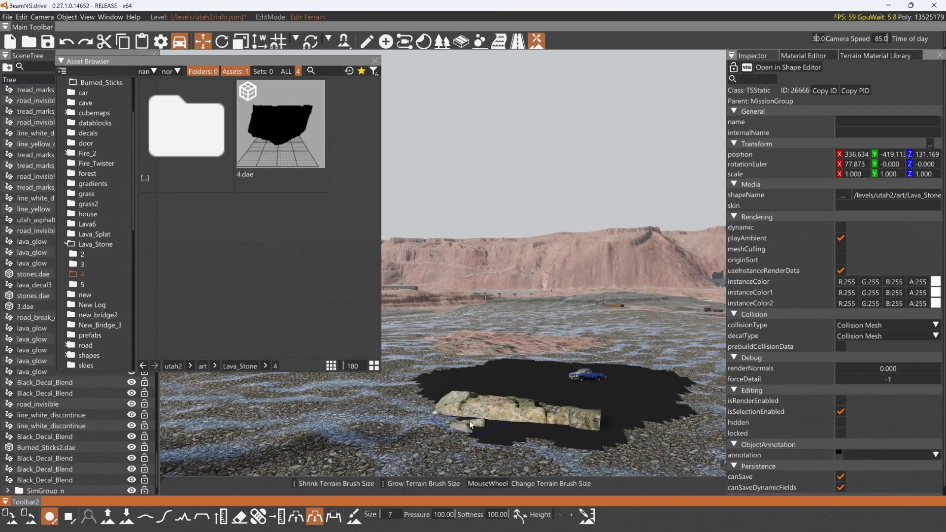
pyautogui.moveTo(470, 425)
pyautogui.mouseDown()
pyautogui.moveTo(550, 431)
pyautogui.moveTo(566, 443)
pyautogui.moveTo(514, 433)
pyautogui.moveTo(541, 450)
pyautogui.mouseUp()
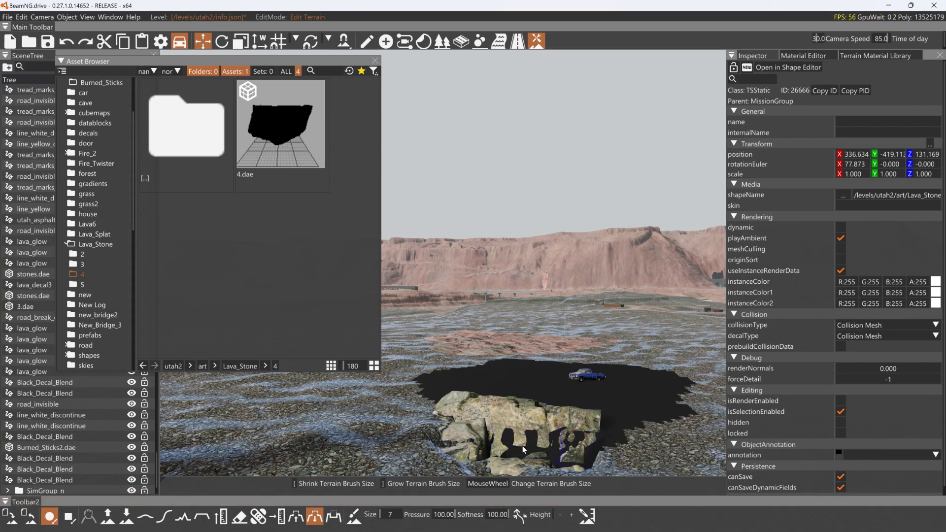
pyautogui.moveTo(533, 456)
pyautogui.mouseDown(button='right')
pyautogui.moveTo(473, 455)
pyautogui.moveTo(463, 476)
pyautogui.moveTo(451, 476)
pyautogui.moveTo(406, 389)
pyautogui.mouseUp(button='right')
pyautogui.press('d')
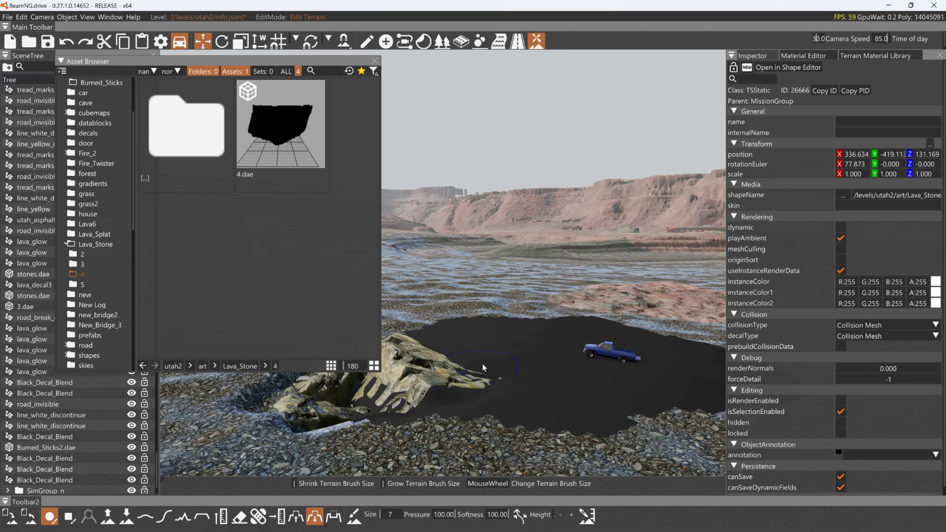
pyautogui.moveTo(483, 362); pyautogui.dragTo(434, 408)
pyautogui.moveTo(427, 345); pyautogui.dragTo(404, 458, button='right')
pyautogui.press('w')
pyautogui.moveTo(485, 394); pyautogui.dragTo(482, 344, button='right')
pyautogui.press('s')
pyautogui.press('s')
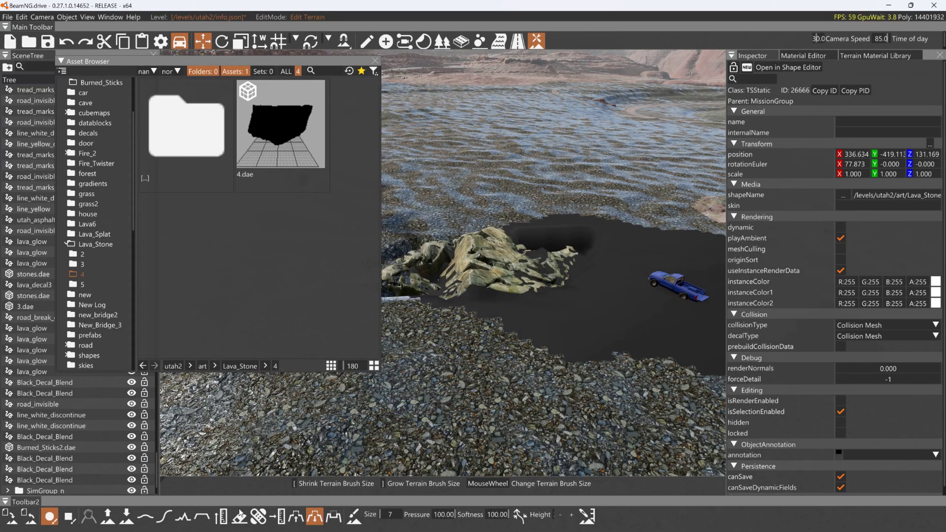
# - Lower the terrain that still covers parts of the rock along its mud-side edge
pyautogui.click(126, 516)
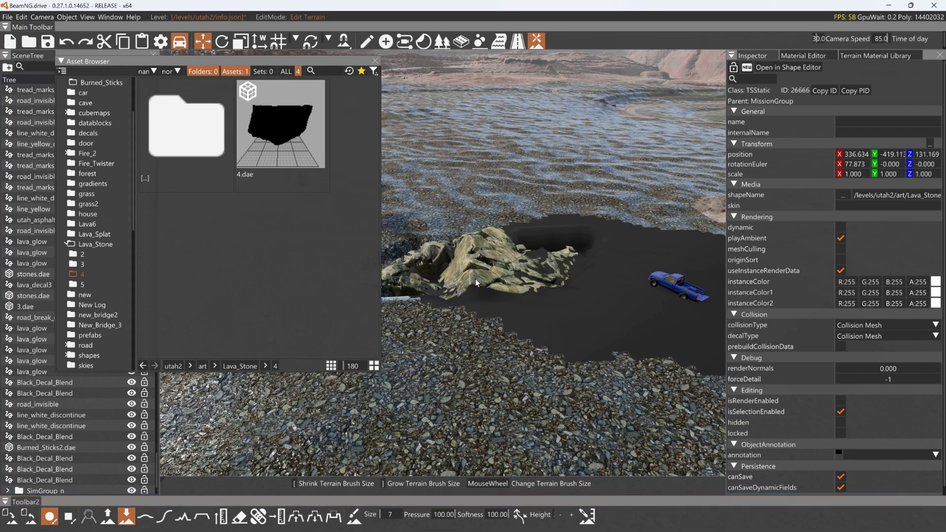
pyautogui.moveTo(480, 285); pyautogui.dragTo(463, 293)
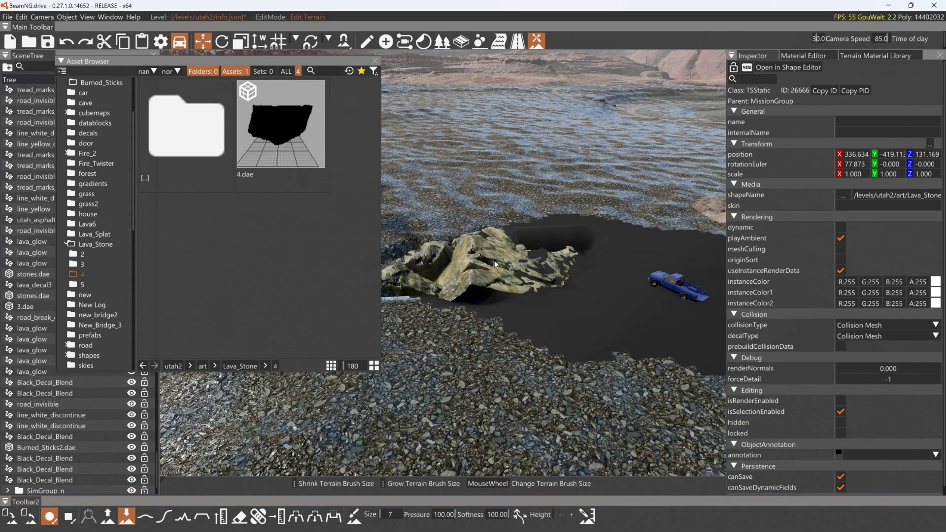
pyautogui.moveTo(489, 256)
pyautogui.mouseDown()
pyautogui.moveTo(476, 275)
pyautogui.moveTo(440, 277)
pyautogui.moveTo(555, 248)
pyautogui.mouseUp()
# - Flatten the gravel terrain bordering the outer side of the rock
pyautogui.press('a')
pyautogui.moveTo(516, 294); pyautogui.dragTo(518, 295, button='right')
pyautogui.click(202, 517)
pyautogui.moveTo(452, 273)
pyautogui.mouseDown()
pyautogui.moveTo(477, 249)
pyautogui.moveTo(476, 303)
pyautogui.mouseUp()
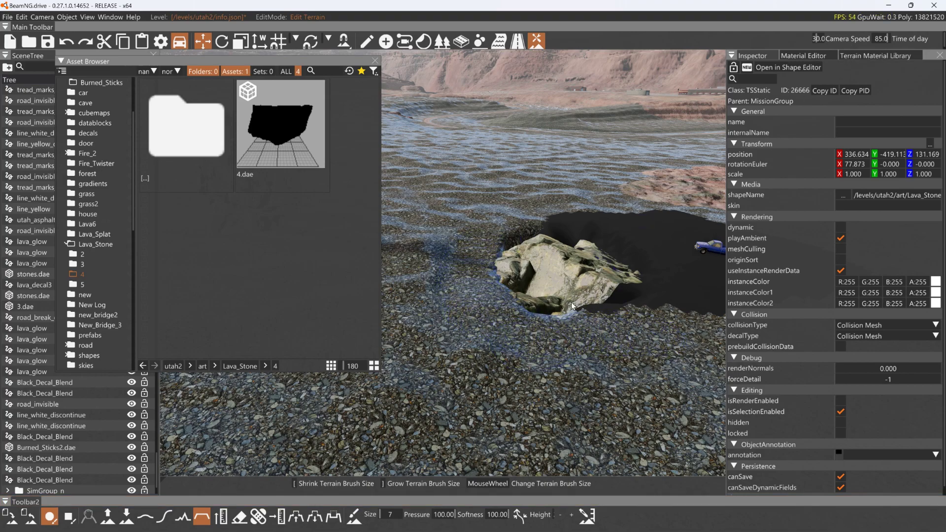
# - Assign the MUD3 ground type to the rock's material MI_Granite_Cliff_rivav_4K_001 and save the material
pyautogui.click(809, 55)
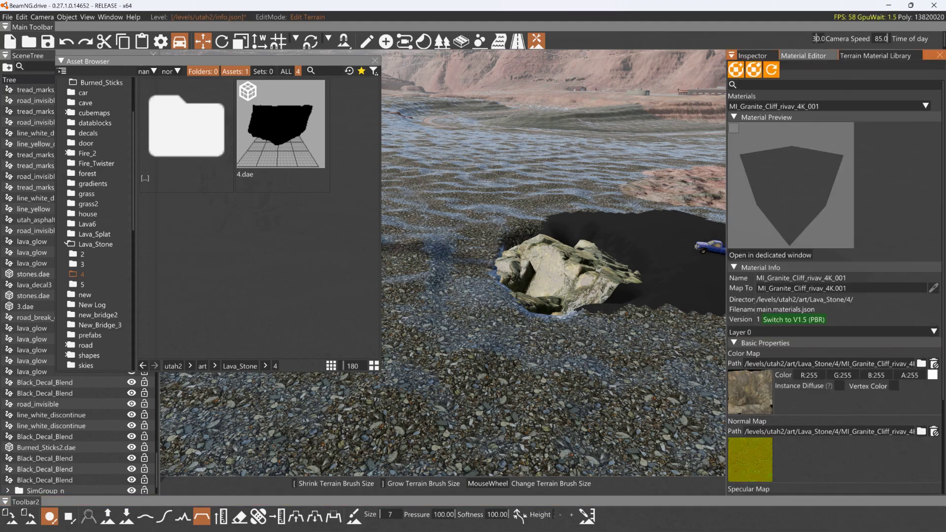
pyautogui.scroll(-5, 807, 370)
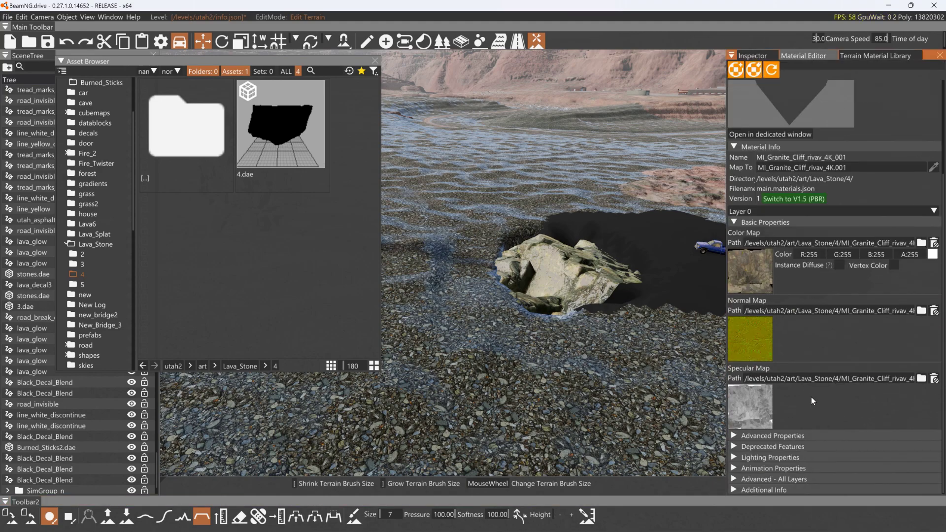
pyautogui.click(734, 488)
pyautogui.scroll(-3, 809, 442)
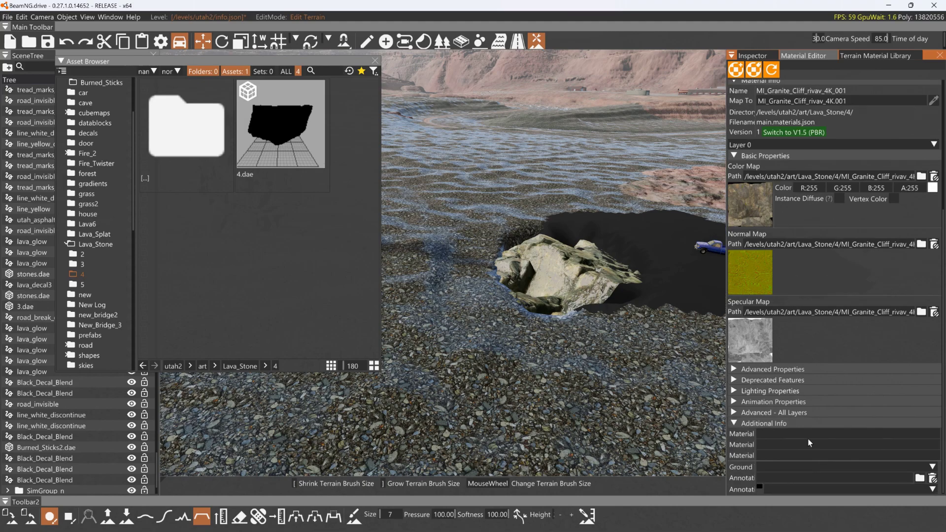
pyautogui.click(768, 466)
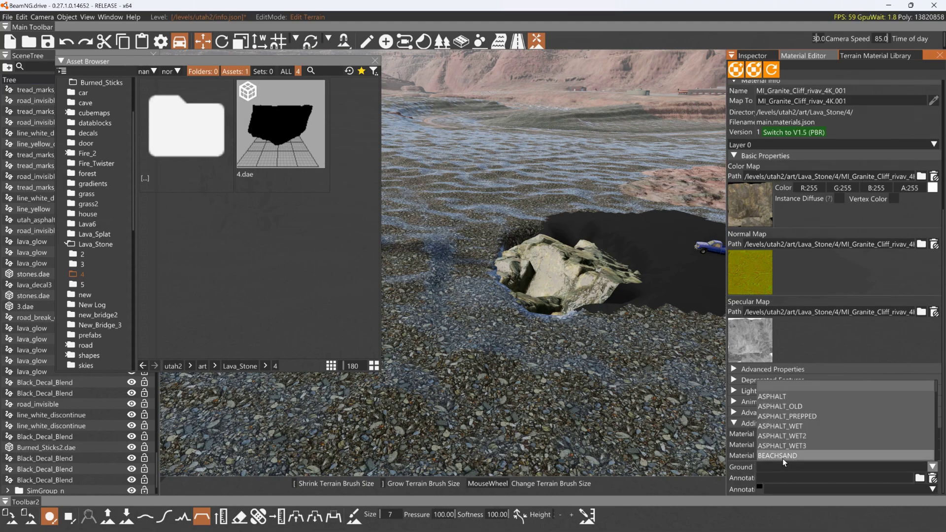
pyautogui.scroll(-1, 784, 450)
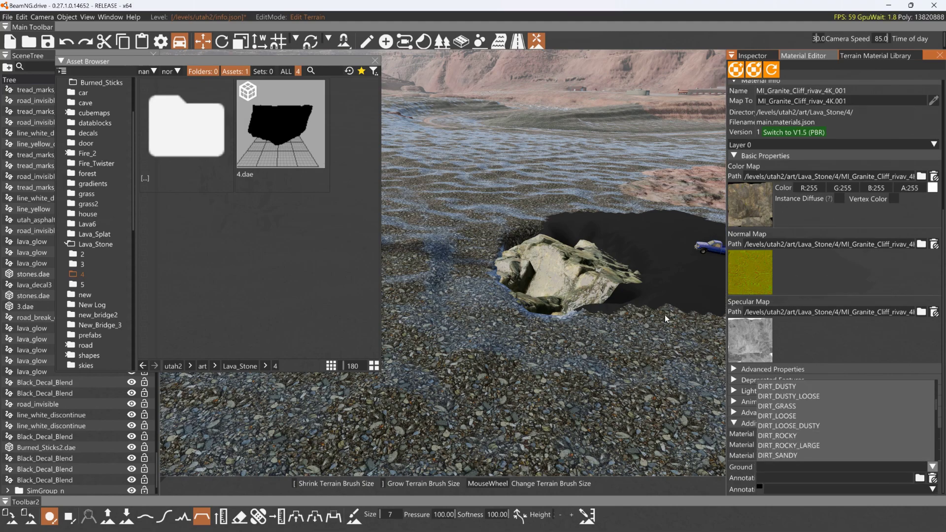
pyautogui.scroll(-3, 788, 444)
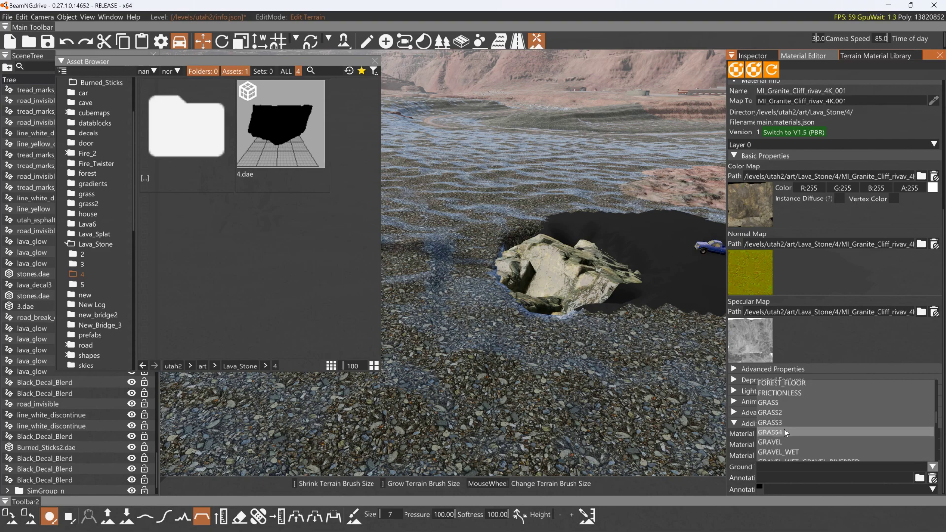
pyautogui.scroll(-2, 787, 433)
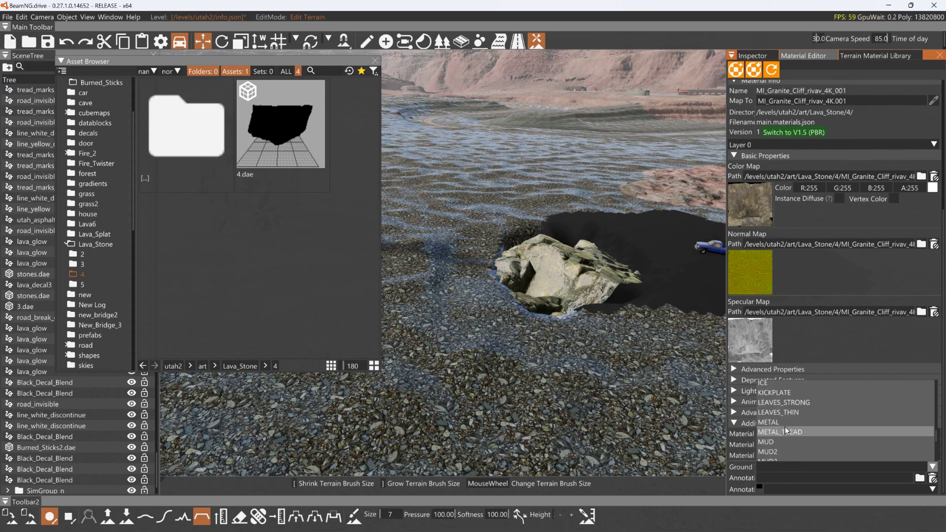
pyautogui.click(781, 461)
pyautogui.scroll(5, 854, 272)
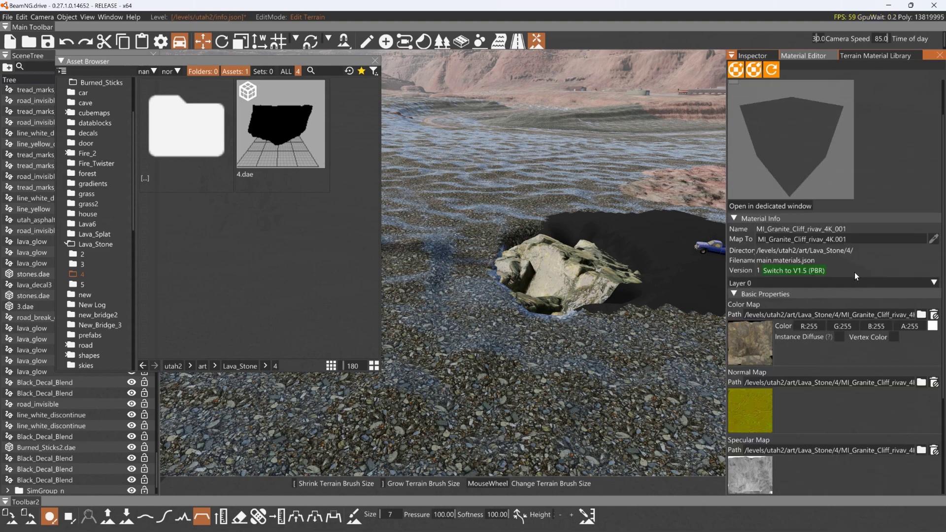
pyautogui.click(929, 107)
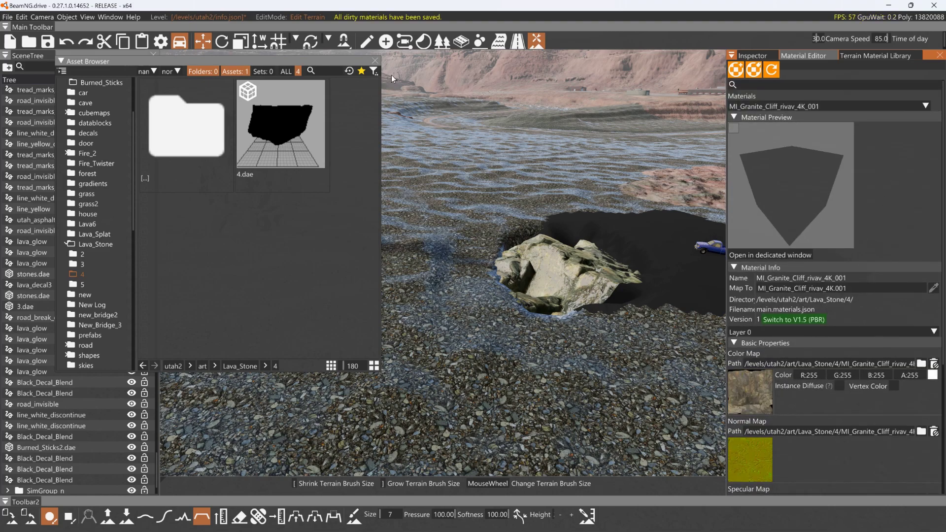
# - Close the asset browser and rebuild the level's collision
pyautogui.click(375, 61)
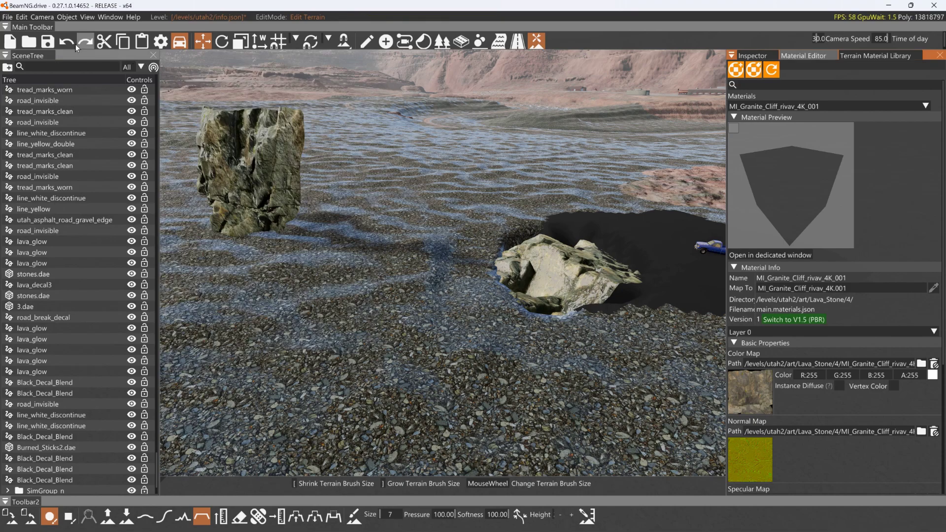
pyautogui.click(24, 18)
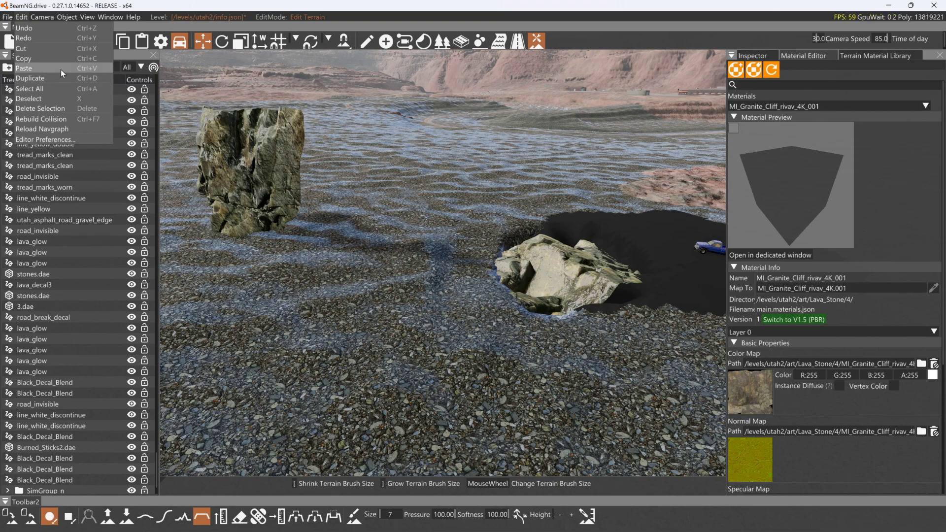
pyautogui.click(48, 118)
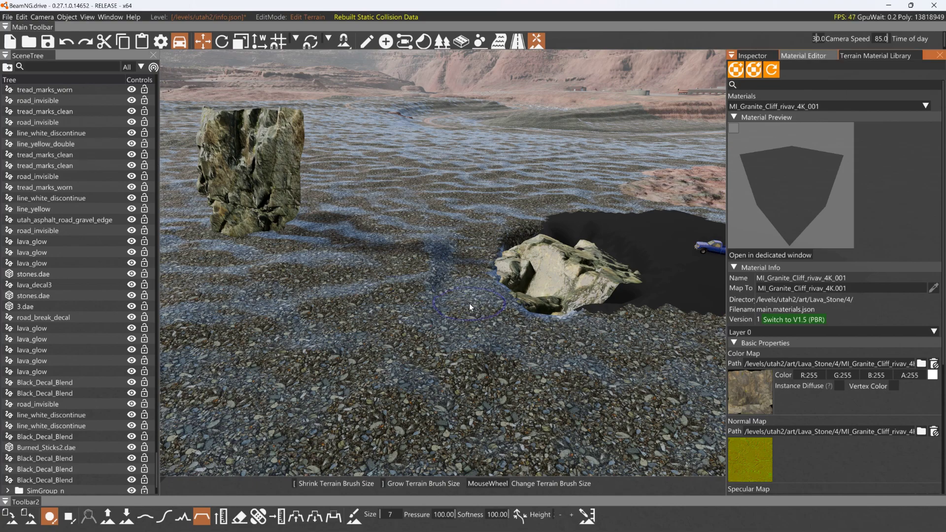
# - Leave the editor, bring the pickup to the camera location and drive it across the gravel toward the flat rock
pyautogui.press('F11')
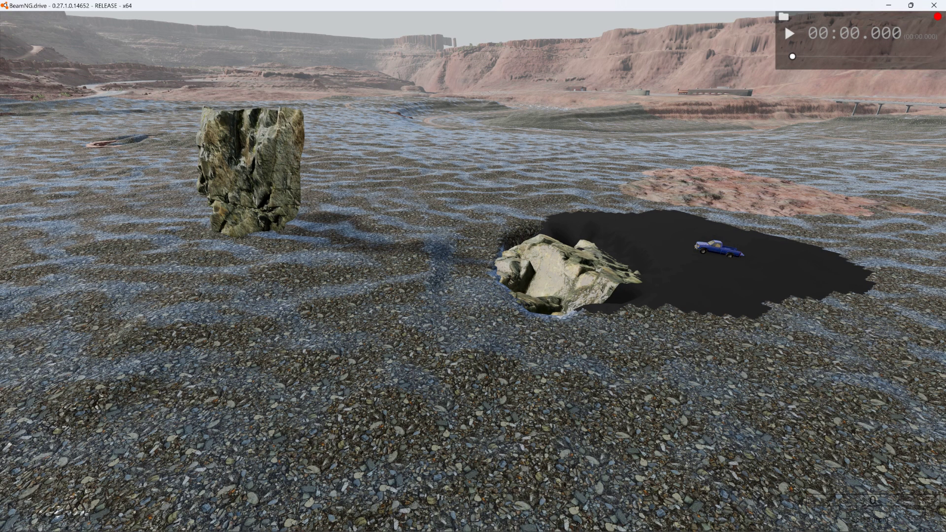
pyautogui.press('F7')
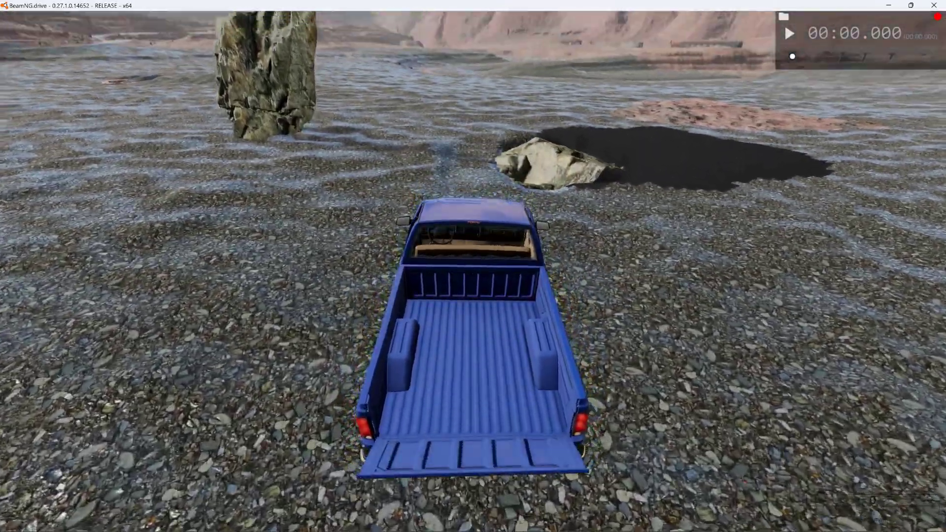
pyautogui.press('r')
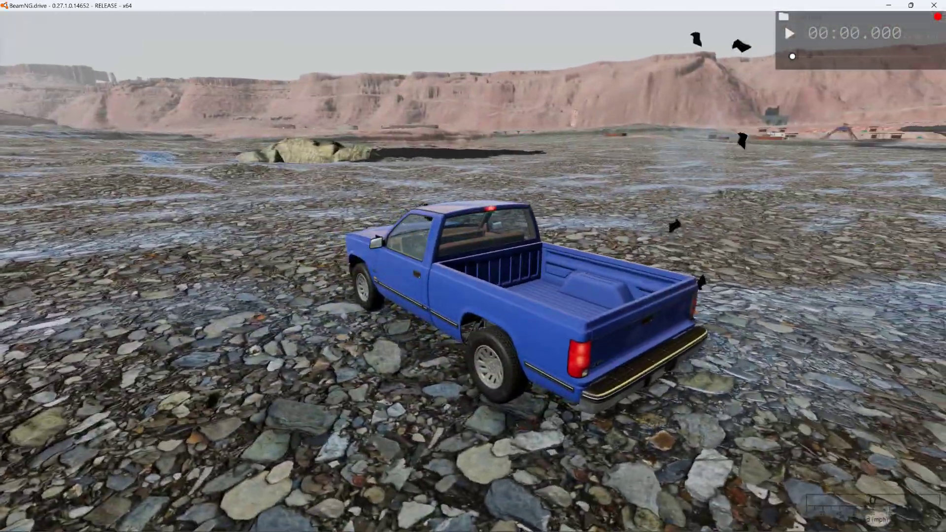
pyautogui.press('Up')
pyautogui.scroll(-5, 473, 266)
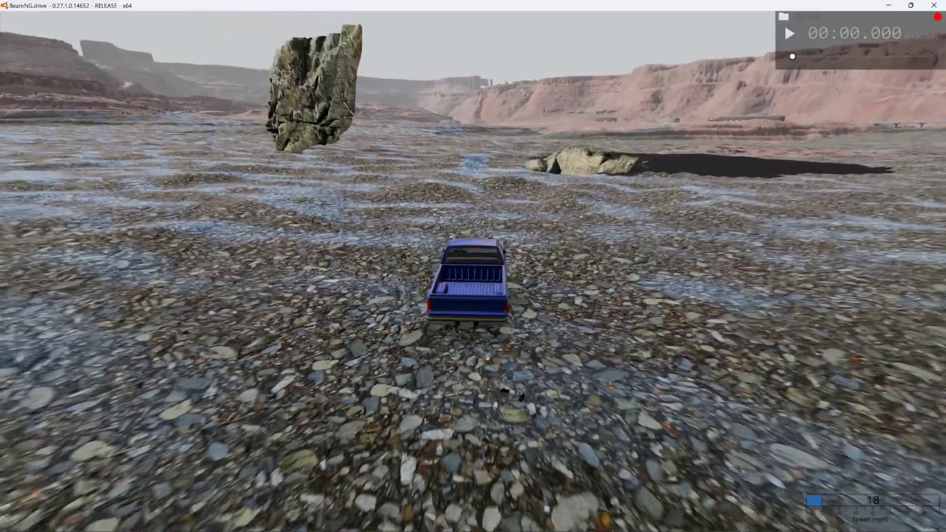
pyautogui.press('Right')
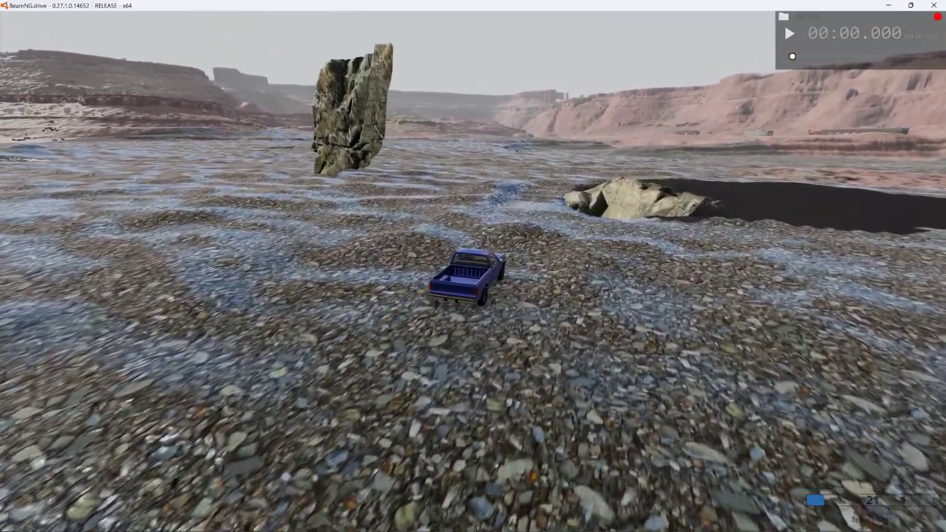
pyautogui.press('Right')
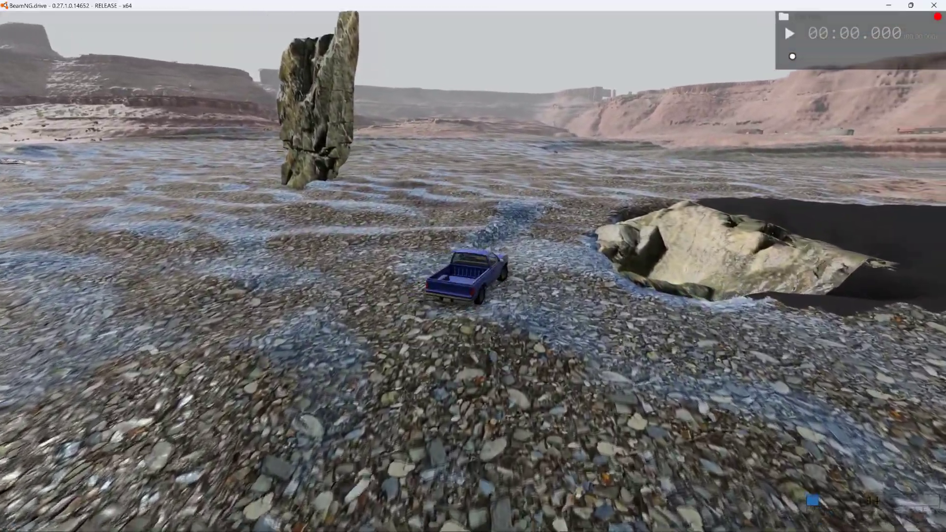
pyautogui.press('Right')
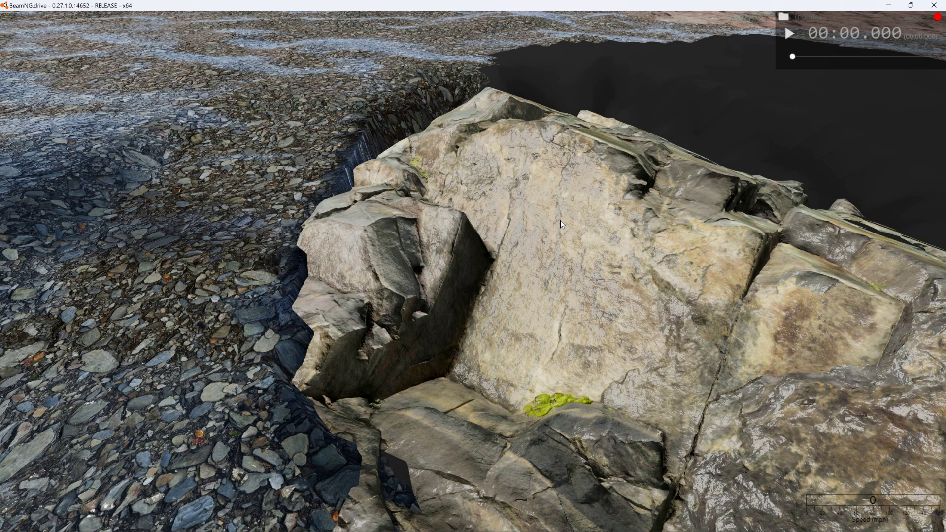
# - Reopen the world editor beside groundmodels.json in Notepad++, set MUD3's fluidDensity to 700 and save the file
pyautogui.press('F11')
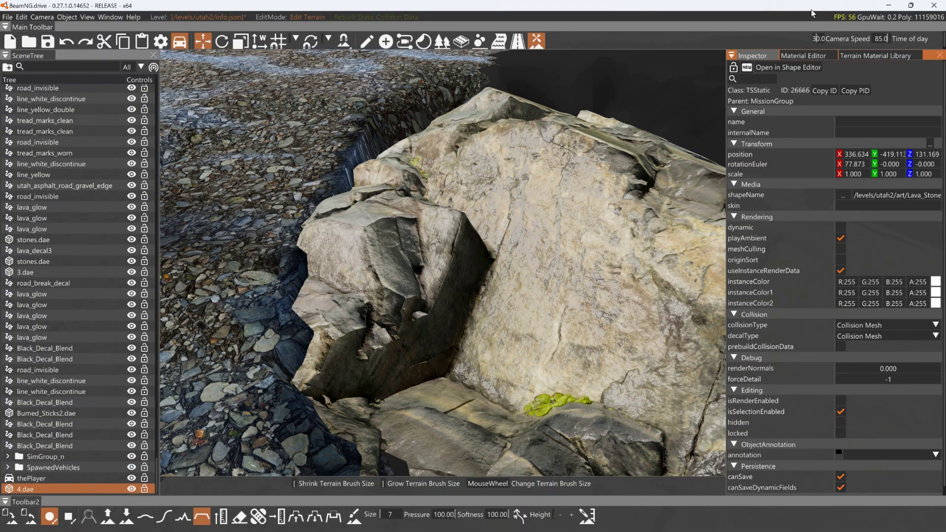
pyautogui.moveTo(665, 6); pyautogui.dragTo(1, 127)
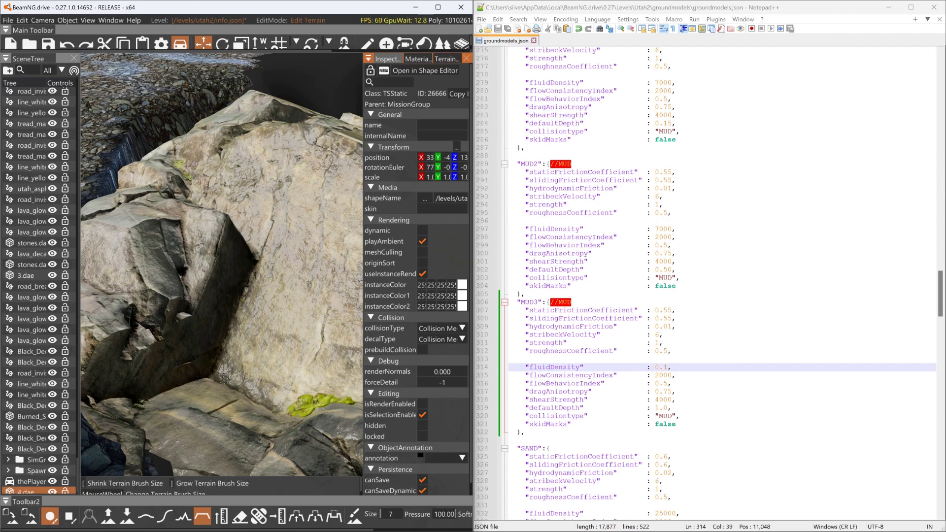
pyautogui.moveTo(659, 367); pyautogui.dragTo(666, 368)
pyautogui.write('700')
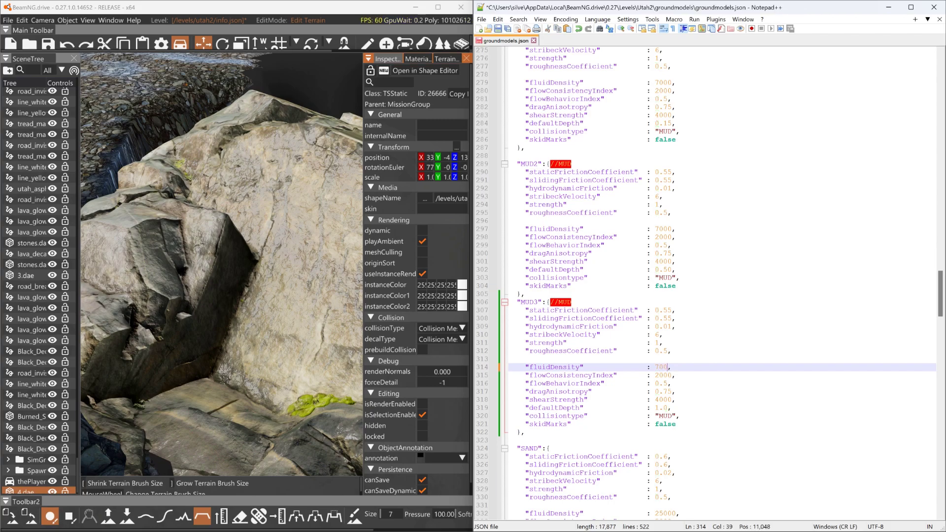
pyautogui.click(500, 31)
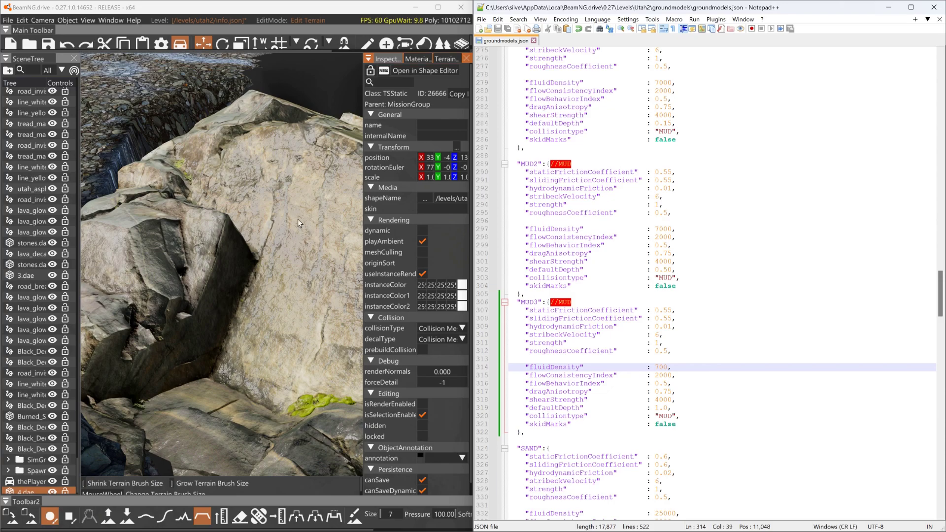
# - Select the player pickup, place it above the upper end of the rock and run the simulation outside the editor
pyautogui.moveTo(249, 215)
pyautogui.mouseDown(button='right')
pyautogui.moveTo(234, 216)
pyautogui.moveTo(246, 213)
pyautogui.mouseUp(button='right')
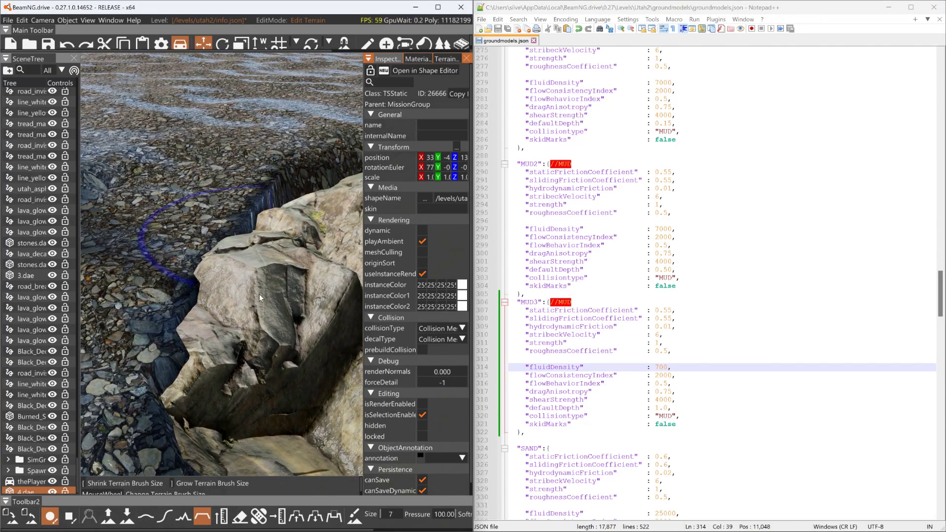
pyautogui.click(52, 481)
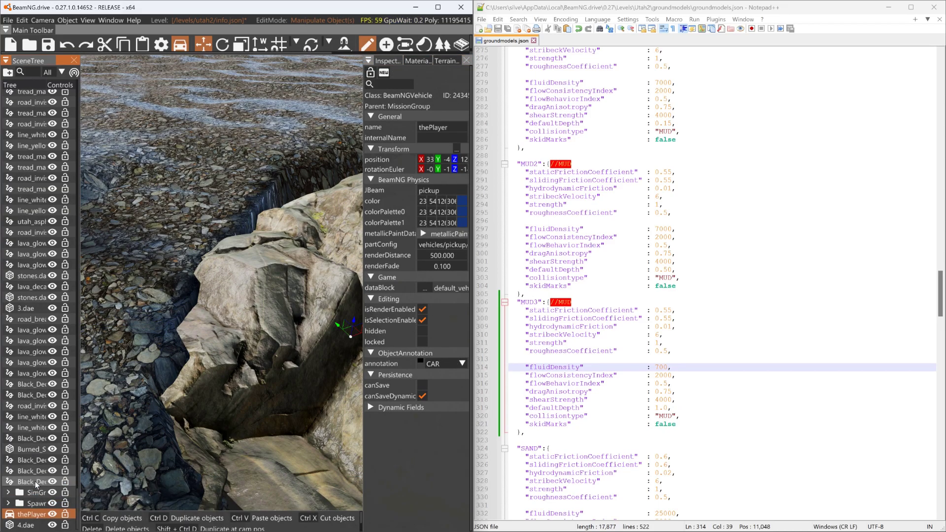
pyautogui.moveTo(302, 331); pyautogui.dragTo(312, 327, button='right')
pyautogui.moveTo(301, 337); pyautogui.dragTo(273, 179)
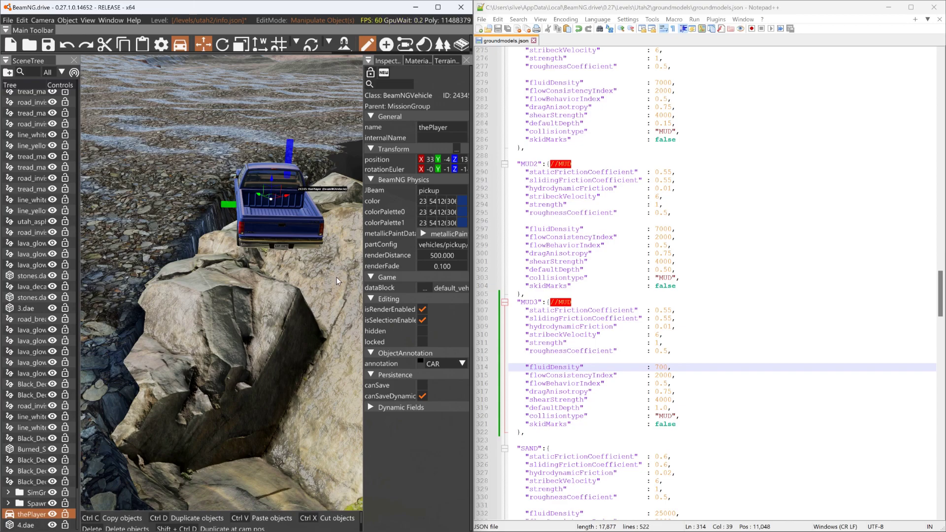
pyautogui.press('F11')
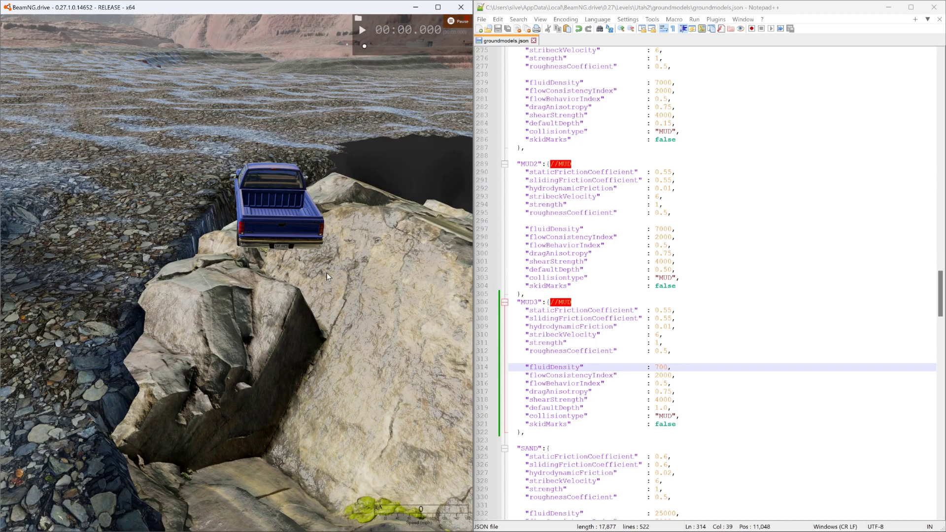
pyautogui.press('j')
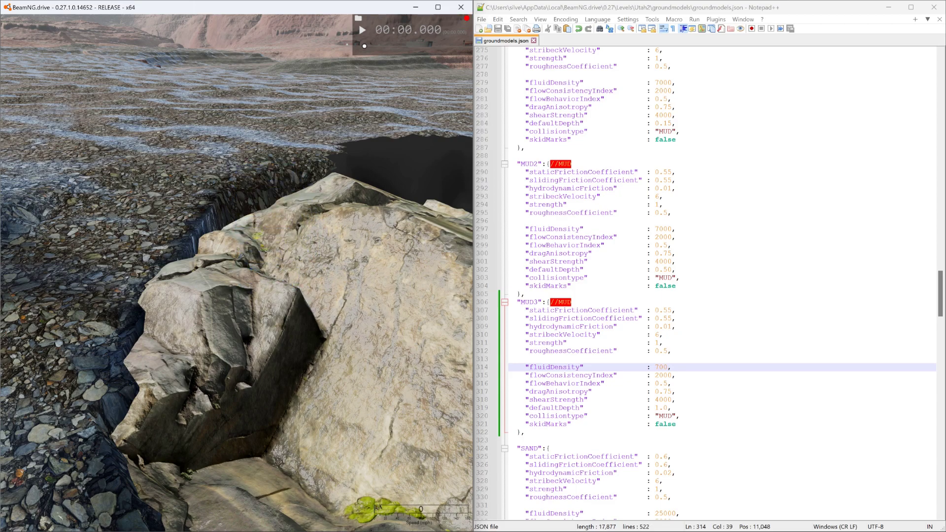
# - Set MUD3's fluidDensity to 4000, save the file and reset the pickup on the rock to test it
pyautogui.moveTo(659, 367); pyautogui.dragTo(655, 367)
pyautogui.write('40')
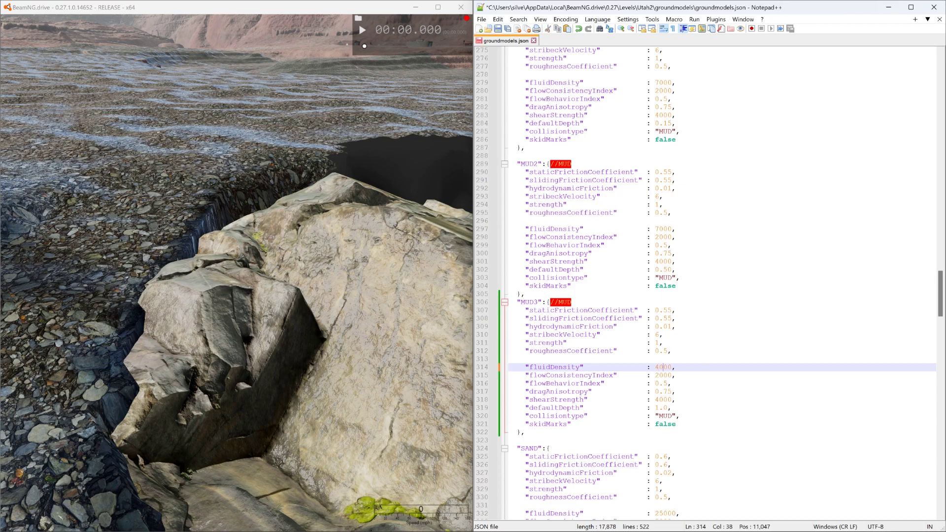
pyautogui.click(498, 29)
pyautogui.click(306, 14)
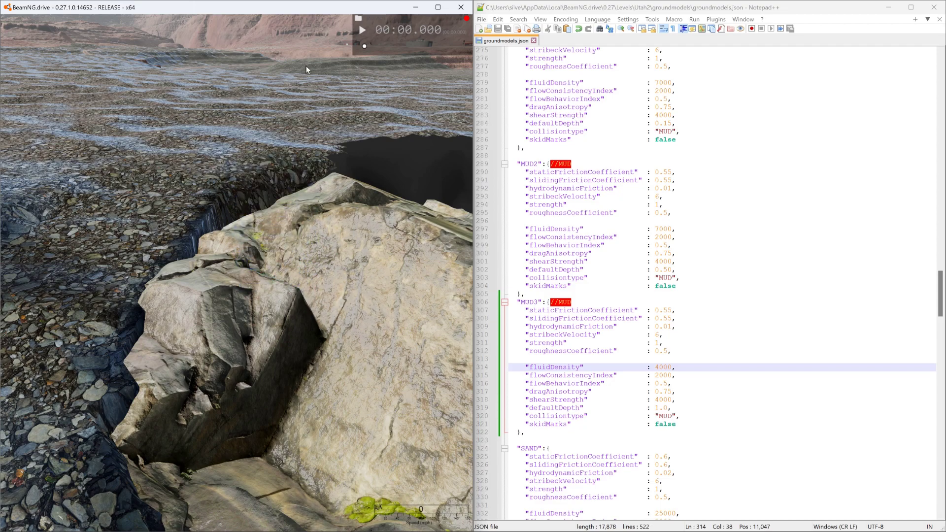
pyautogui.press('r')
pyautogui.press('r')
# - Raise MUD3's fluidDensity to 6000, save the file and repeat the pickup reset test on the rock
pyautogui.moveTo(660, 368); pyautogui.dragTo(655, 367)
pyautogui.write('6')
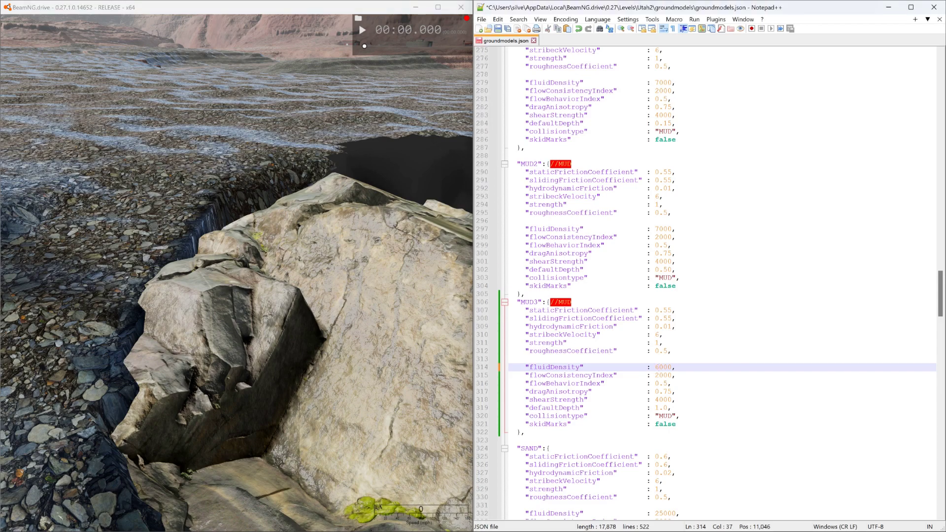
pyautogui.hotkey('ctrl', 's')
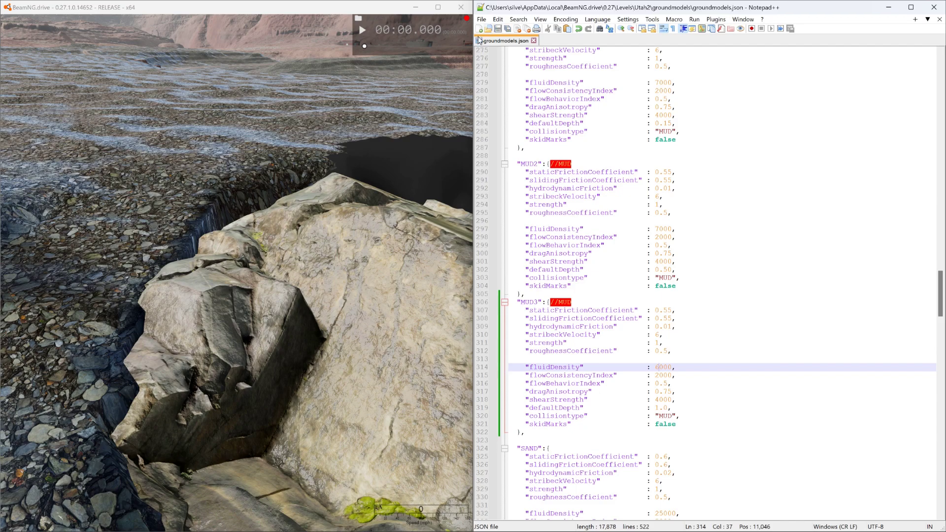
pyautogui.click(285, 13)
pyautogui.press('r')
pyautogui.press('r')
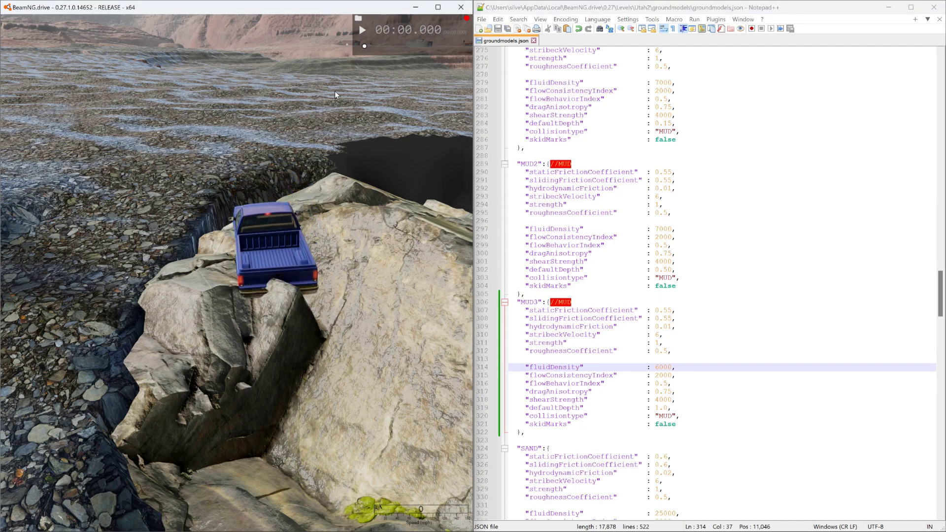
pyautogui.press('r')
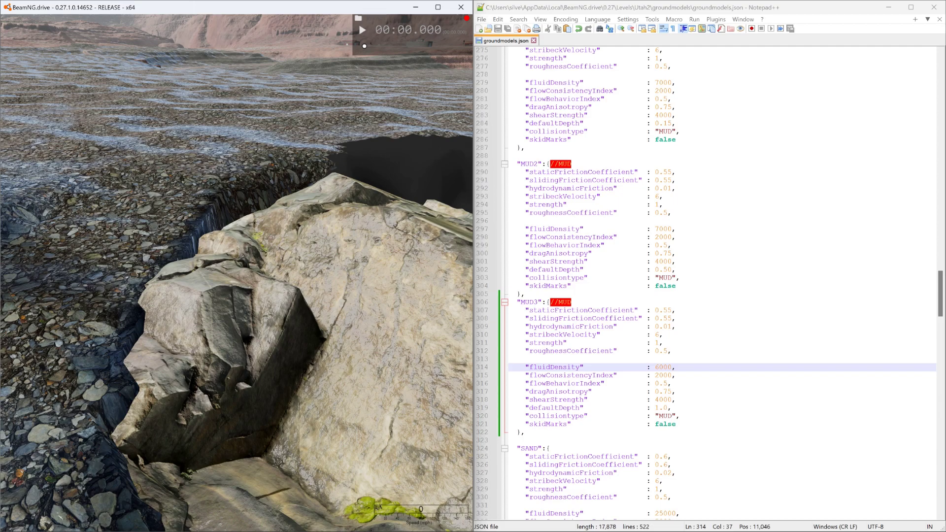
# - Set MUD3's fluidDensity to 7000, save the file and reset the pickup on the rock to test it
pyautogui.moveTo(663, 367); pyautogui.dragTo(658, 367)
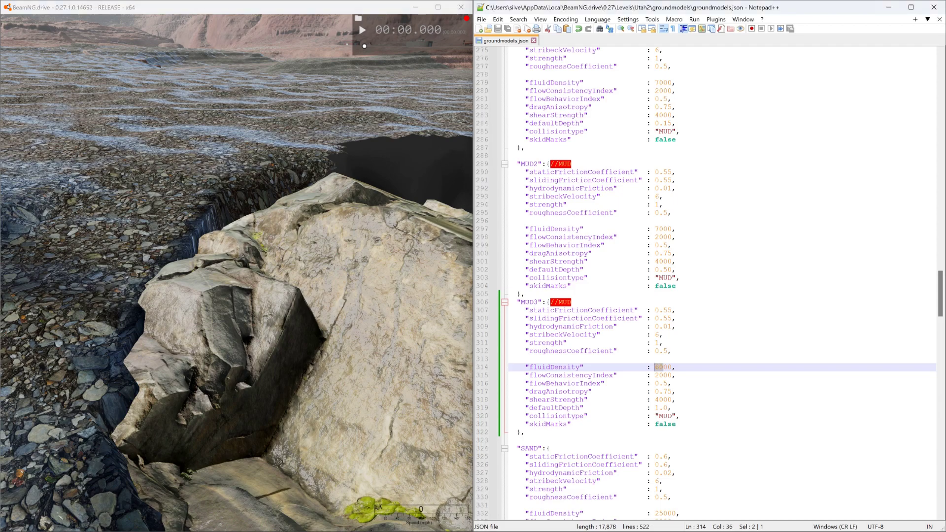
pyautogui.scroll(2, 704, 281)
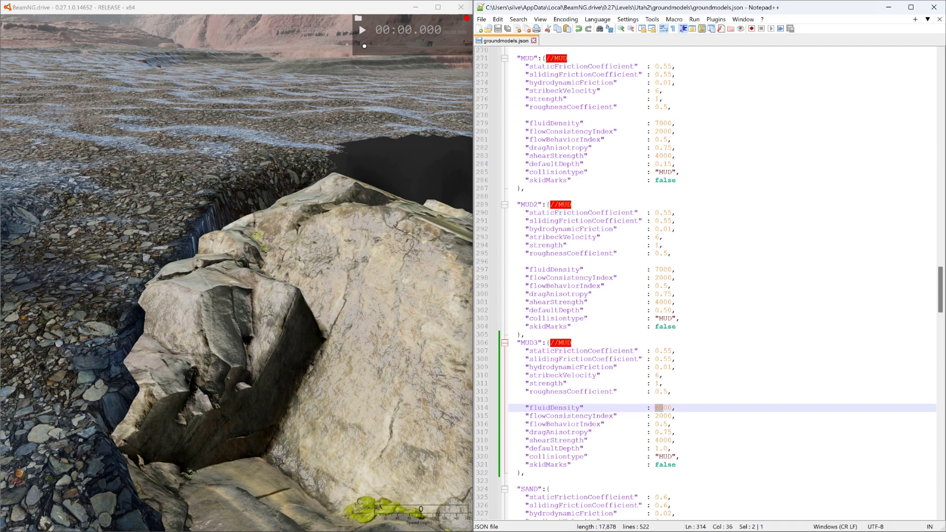
pyautogui.scroll(-2, 720, 282)
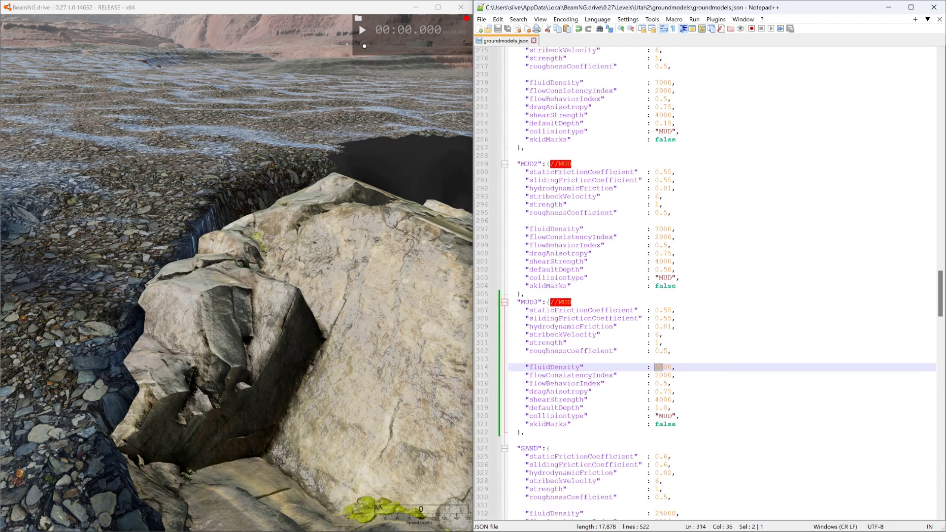
pyautogui.write('7')
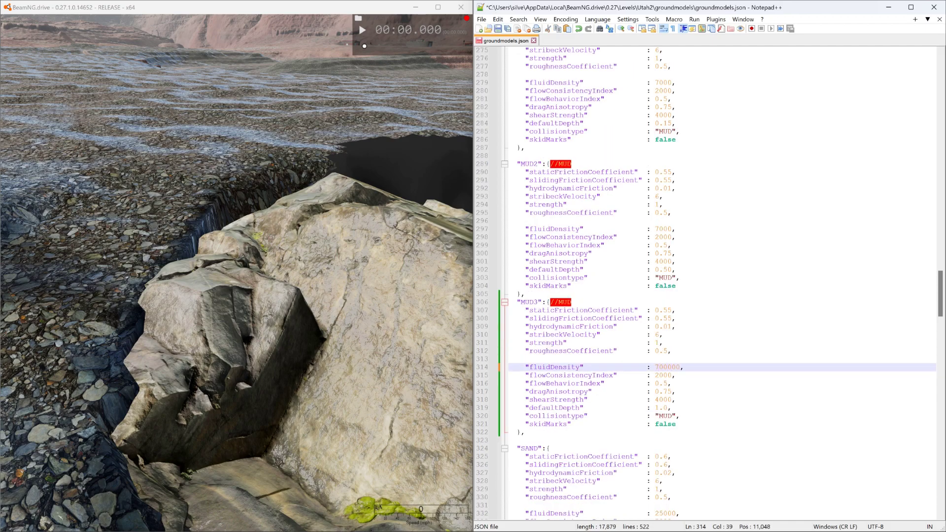
pyautogui.click(499, 29)
pyautogui.click(318, 7)
pyautogui.press('r')
pyautogui.press('r')
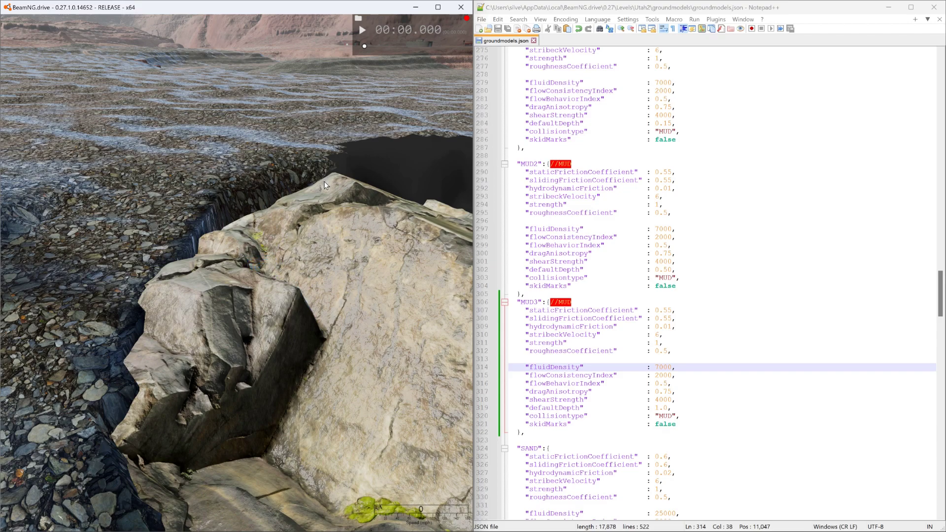
# - Rebuild the level's collision in the world editor, return to the simulation and place the pickup on the rock again
pyautogui.press('r')
pyautogui.press('F11')
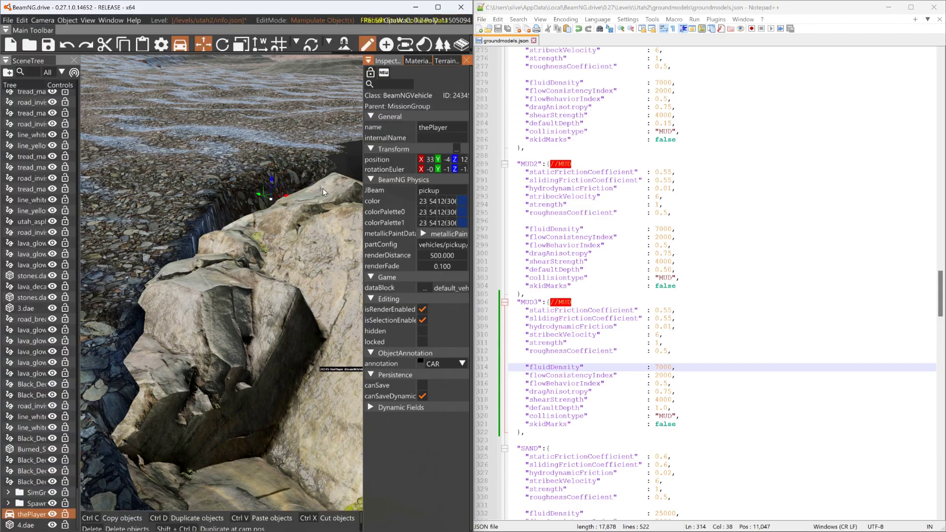
pyautogui.click(25, 22)
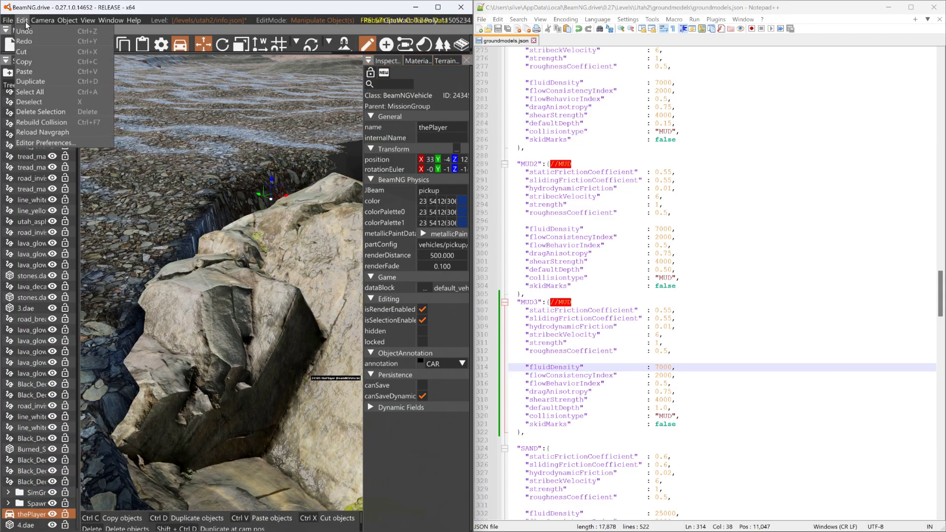
pyautogui.click(40, 121)
pyautogui.press('F11')
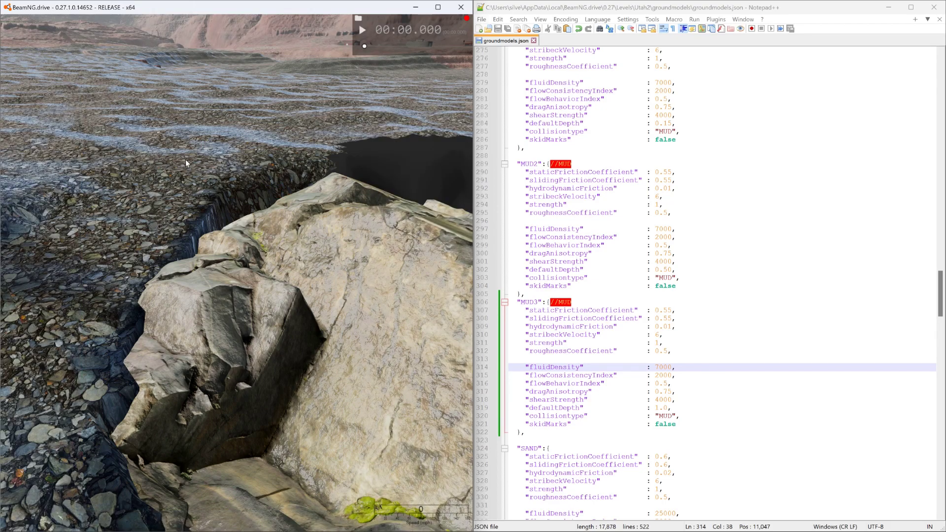
pyautogui.press('F7')
pyautogui.press('F7')
# - Raise MUD3's fluidDensity to 700000, save the file and place the pickup on the rock to test the extreme value
pyautogui.click(658, 367)
pyautogui.write('00')
pyautogui.hotkey('ctrl', 's')
pyautogui.click(273, 10)
pyautogui.press('F7')
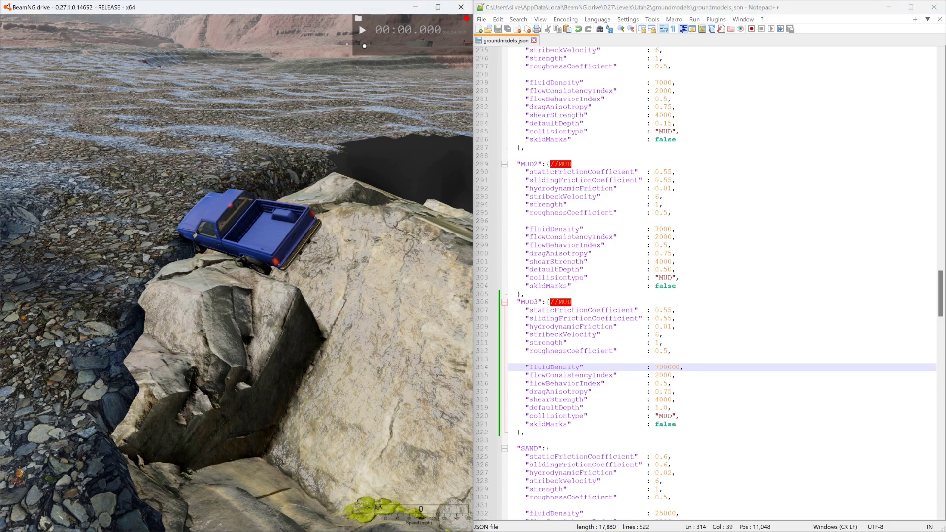
# - Set MUD3's fluidDensity to 8000, save the file and reset the pickup, reopening and closing the world editor
pyautogui.moveTo(655, 367); pyautogui.dragTo(668, 368)
pyautogui.write('8')
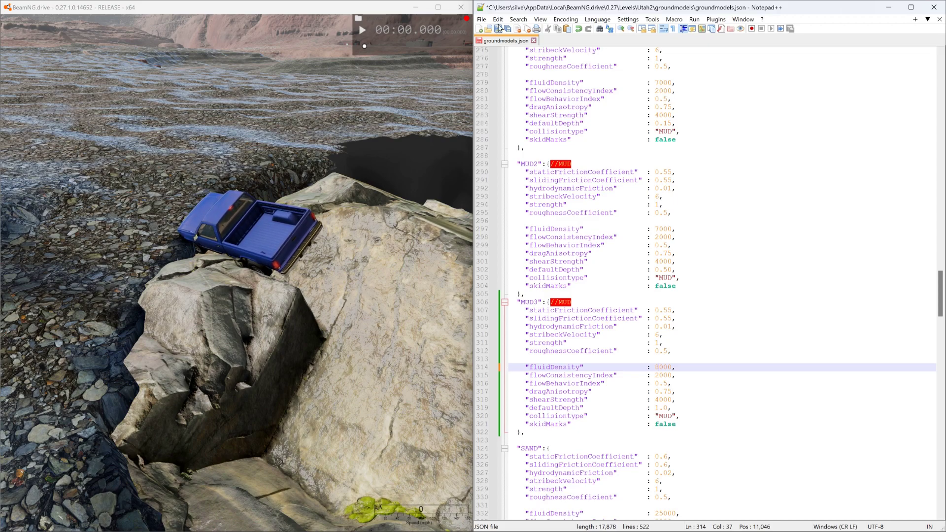
pyautogui.click(497, 28)
pyautogui.click(317, 11)
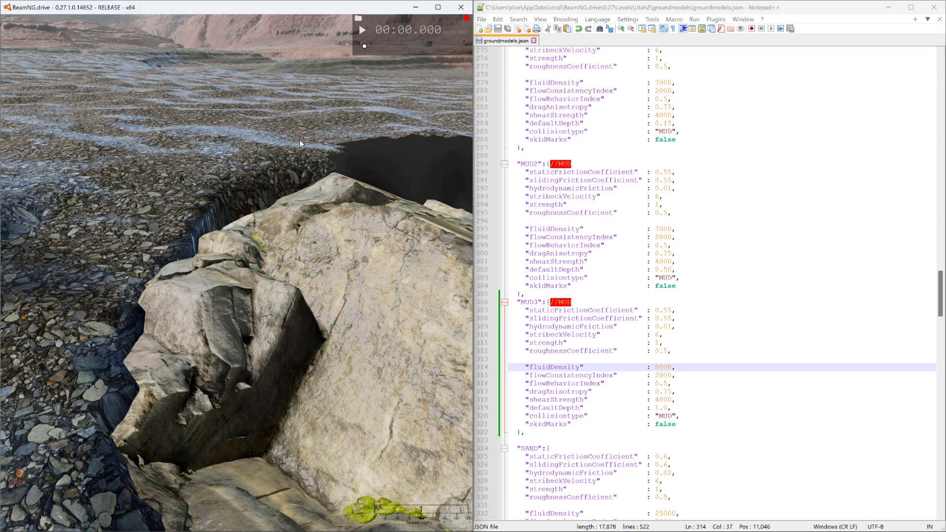
pyautogui.press('r')
pyautogui.press('F11')
pyautogui.press('F11')
# - Maximize the game window and move the free camera to open gravel away from the rock pit
pyautogui.moveTo(191, 7); pyautogui.dragTo(158, 38)
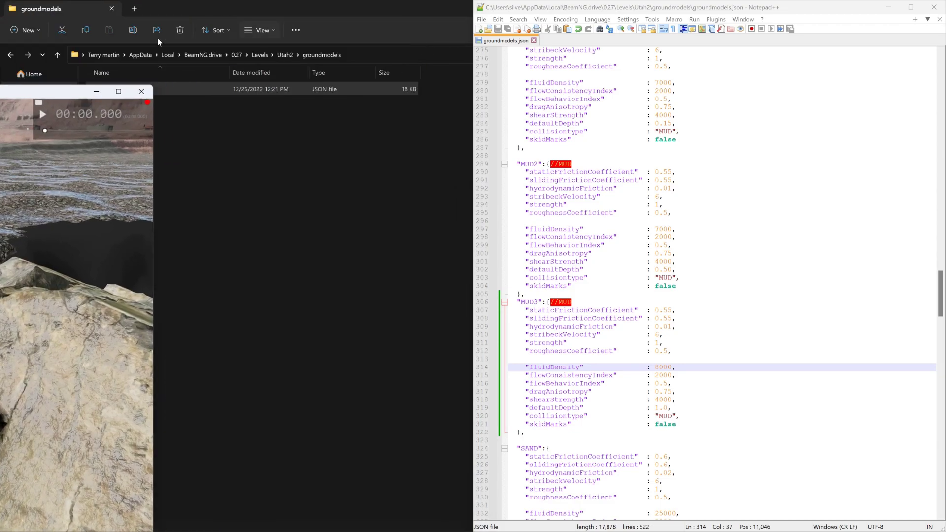
pyautogui.doubleClick(11, 95)
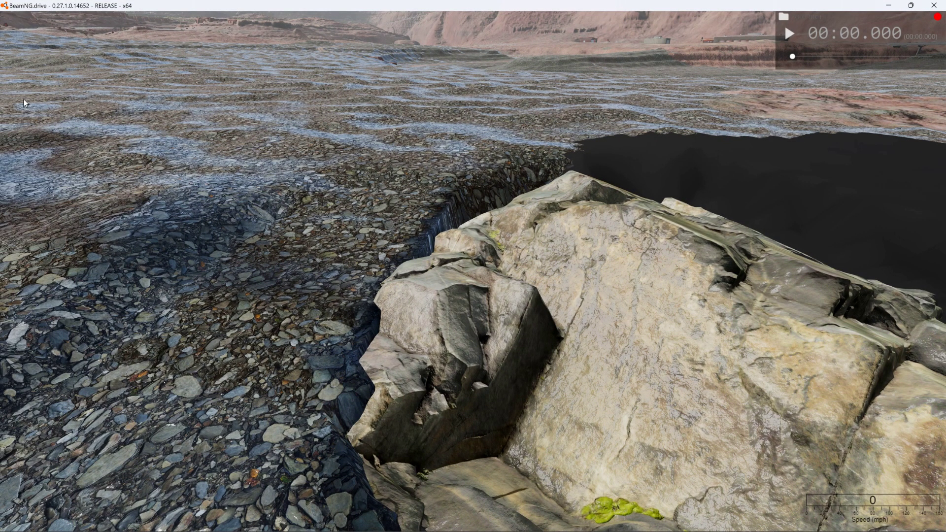
pyautogui.hotkey('shift', 'c')
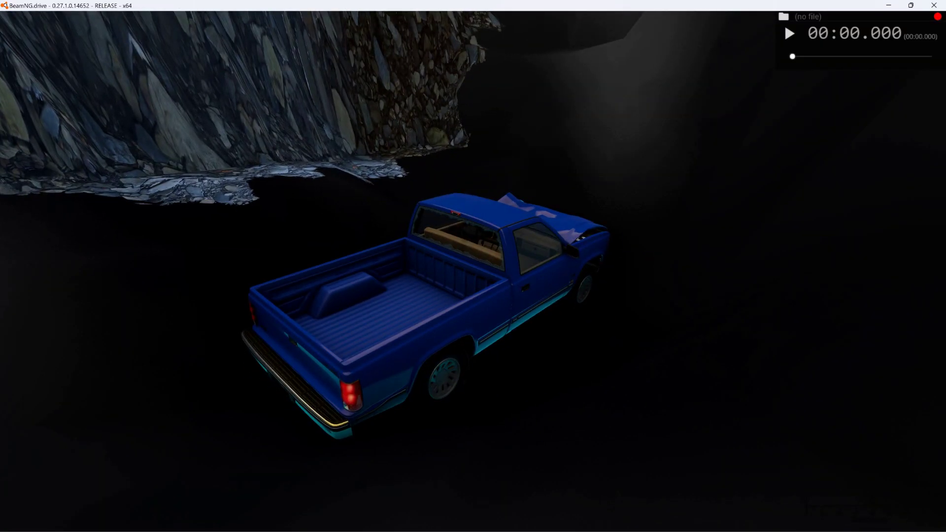
pyautogui.press('c')
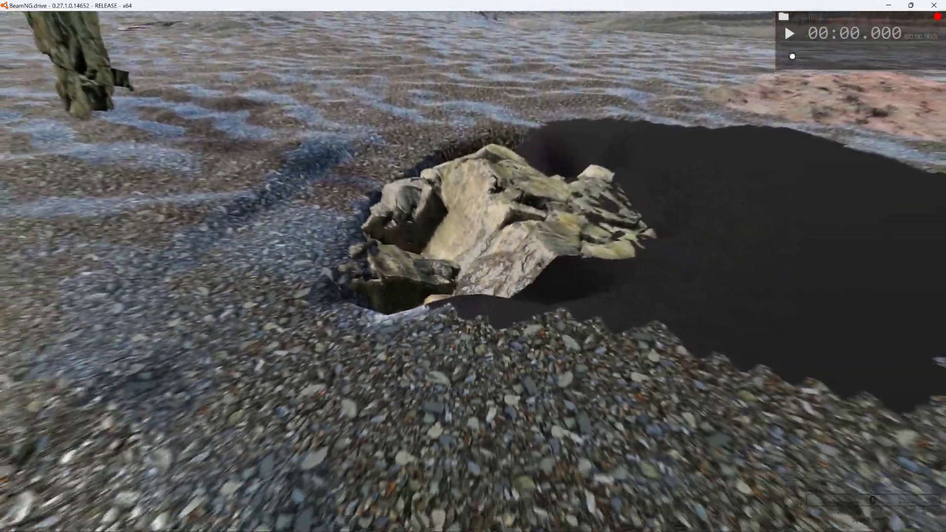
pyautogui.press('w')
pyautogui.press('w')
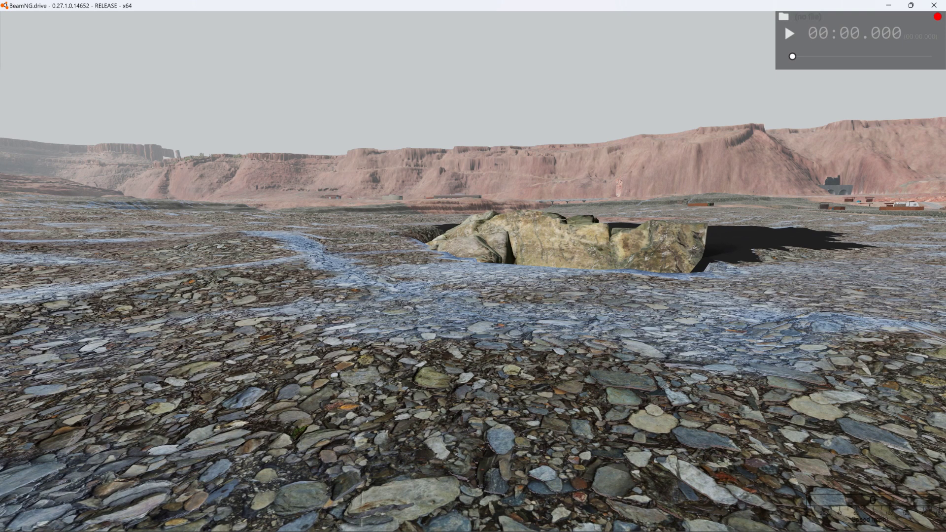
# - Drive the pickup from the gravel towards the rock and onto it to test the mud surface
pyautogui.press('c')
pyautogui.press('Up')
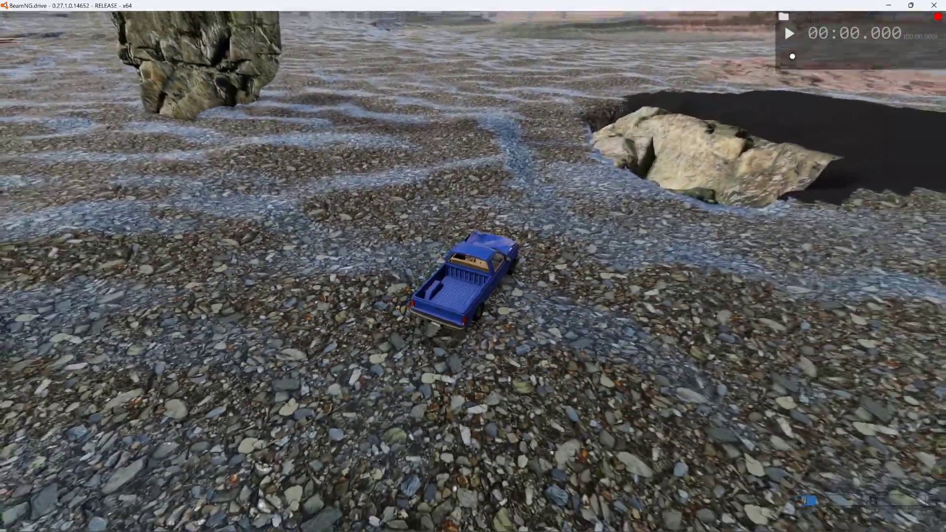
pyautogui.press('Up')
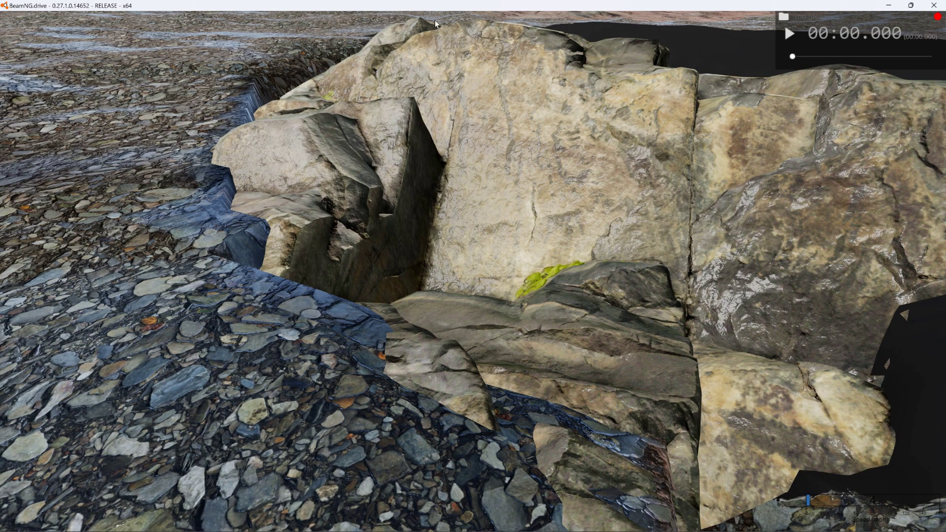
# - Dock the game window beside groundmodels.json, set MUD3's fluidDensity to 9000 and save the file
pyautogui.moveTo(465, 5); pyautogui.dragTo(1, 90)
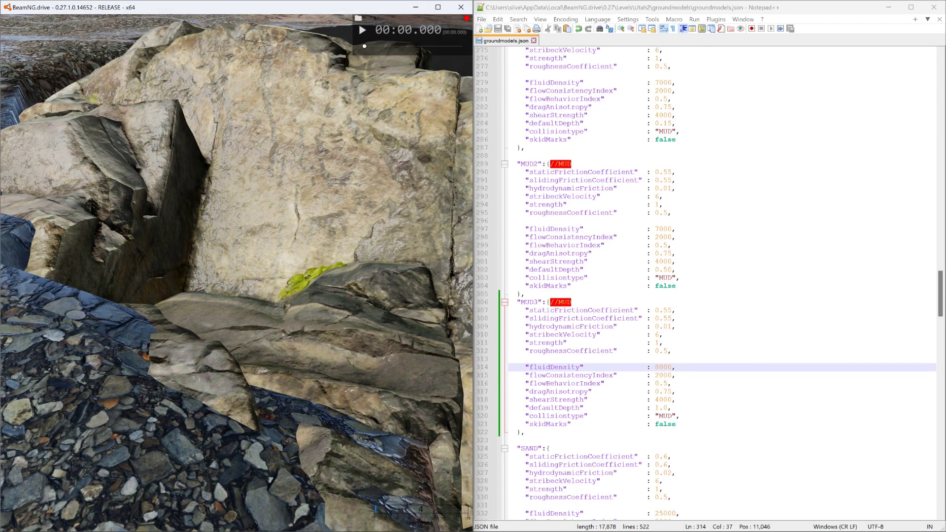
pyautogui.moveTo(655, 367); pyautogui.dragTo(659, 367)
pyautogui.write('9')
pyautogui.click(499, 32)
# - Switch to a view of the pickup on the gravel and drive it onto the rock to test the 9000 density
pyautogui.click(105, 148)
pyautogui.hotkey('shift', 'c')
pyautogui.moveTo(107, 146)
pyautogui.mouseDown(button='right')
pyautogui.moveTo(97, 173)
pyautogui.moveTo(69, 166)
pyautogui.moveTo(111, 166)
pyautogui.moveTo(121, 153)
pyautogui.moveTo(108, 146)
pyautogui.mouseUp(button='right')
pyautogui.scroll(-5, 106, 167)
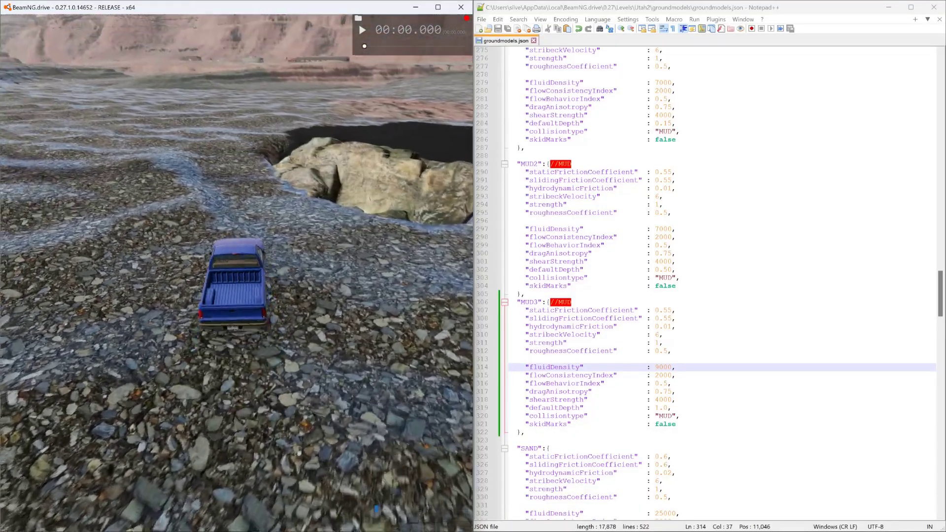
pyautogui.press('Up')
pyautogui.press('Right')
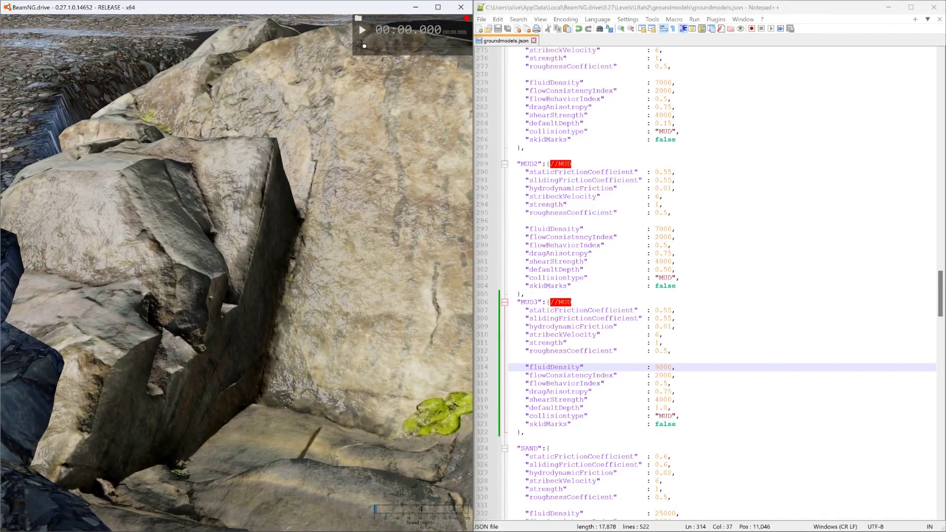
# - Change MUD3's fluidDensity to 13000 and save the ground model file
pyautogui.click(655, 368)
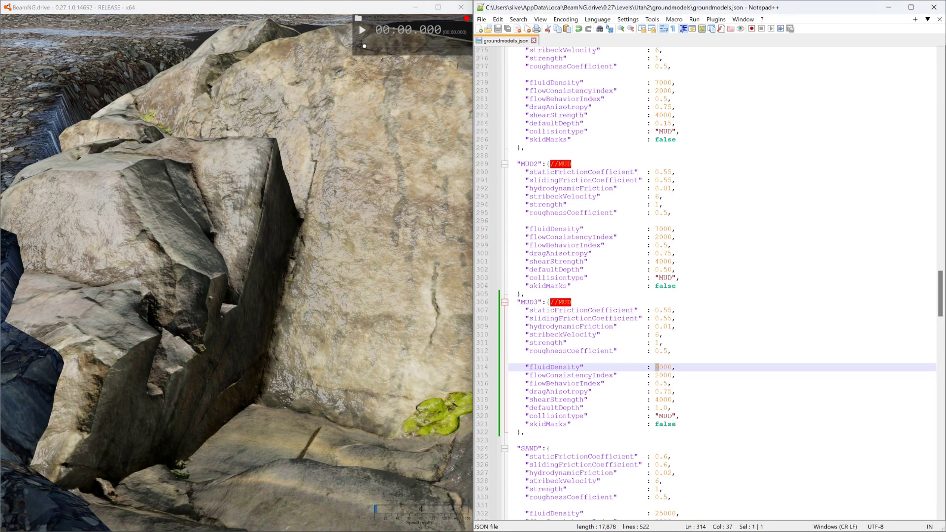
pyautogui.press('Return')
pyautogui.press('BackSpace')
pyautogui.press('BackSpace')
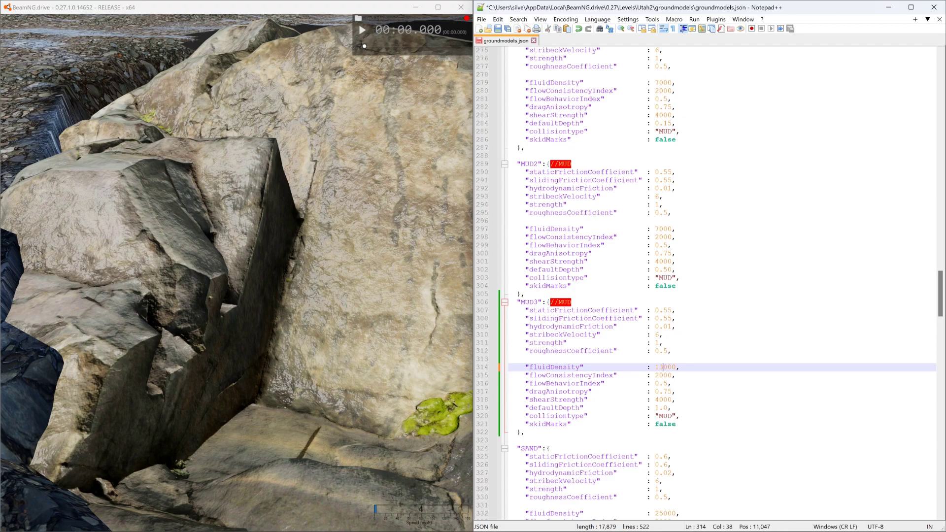
pyautogui.click(499, 33)
# - Move the pickup back to the gravel in front of the rock and drive it onto the rock again
pyautogui.click(210, 146)
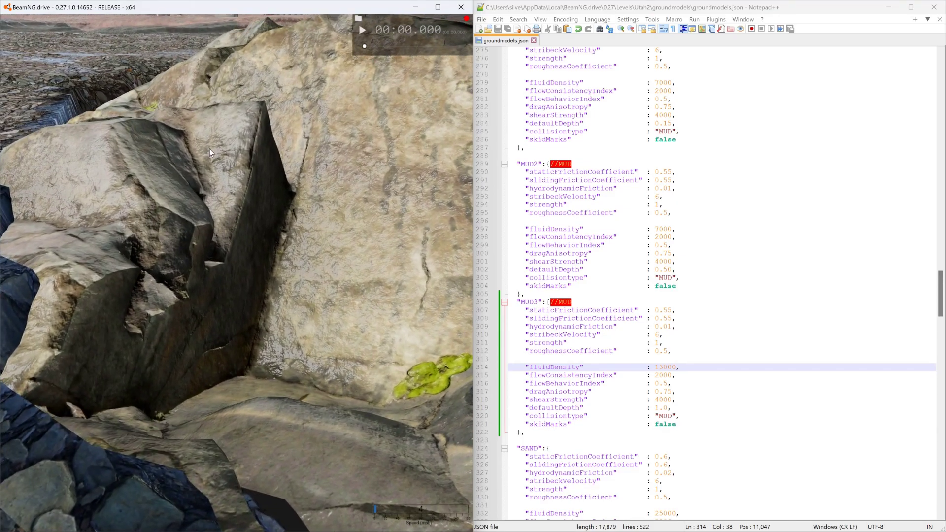
pyautogui.press('s')
pyautogui.moveTo(209, 150); pyautogui.dragTo(235, 144, button='right')
pyautogui.press('F7')
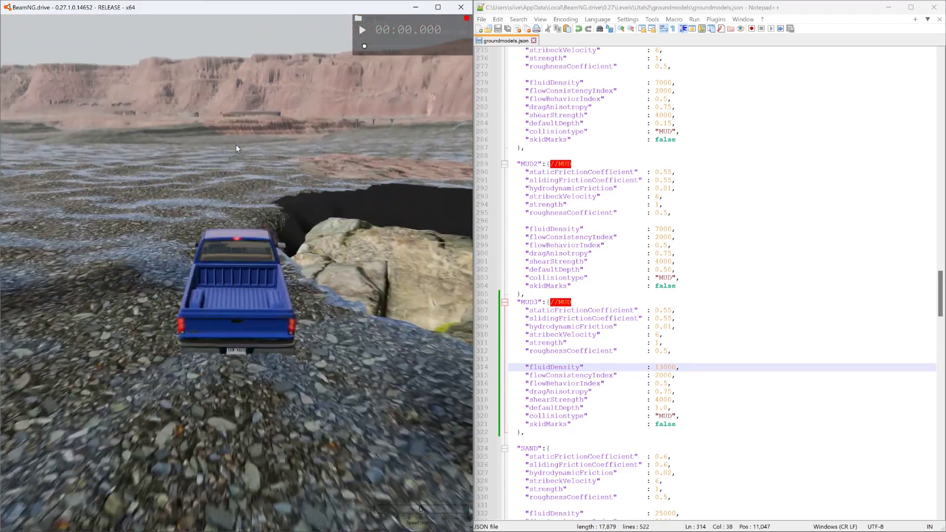
pyautogui.press('w')
pyautogui.press('d')
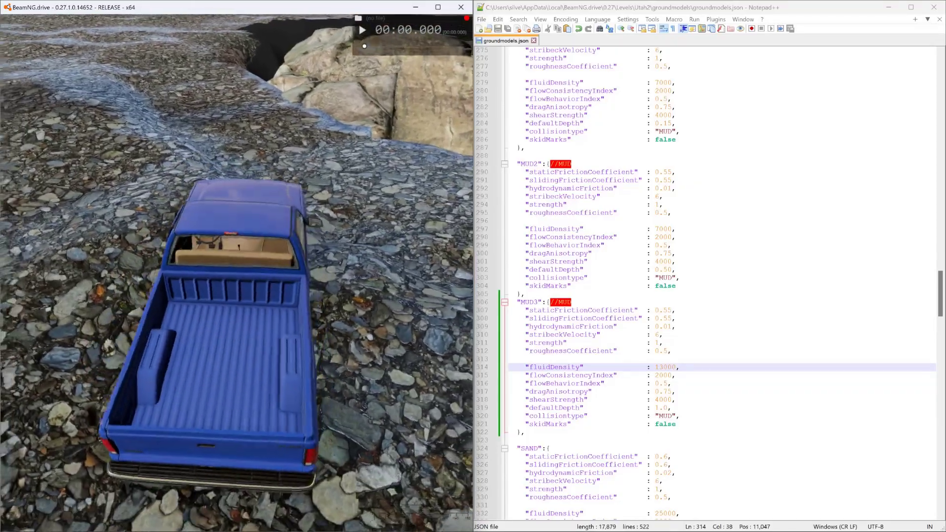
pyautogui.press('w')
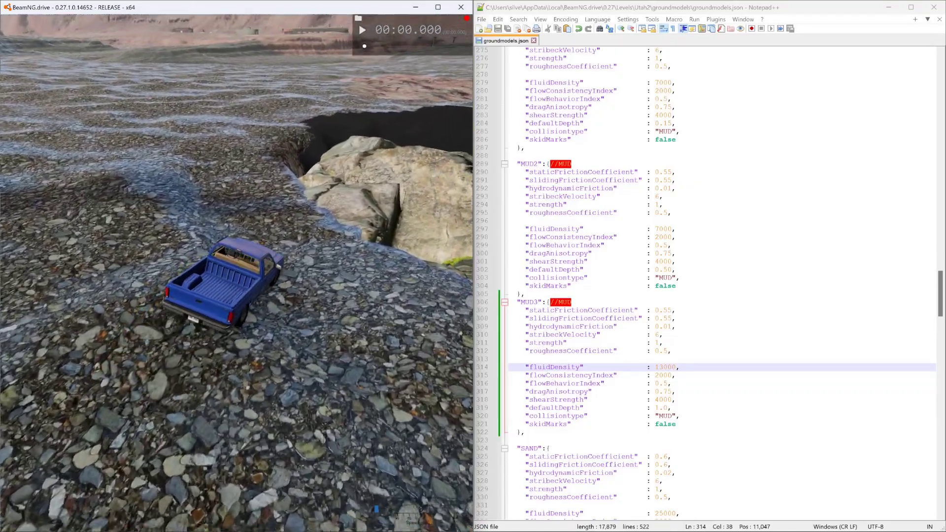
pyautogui.press('Up')
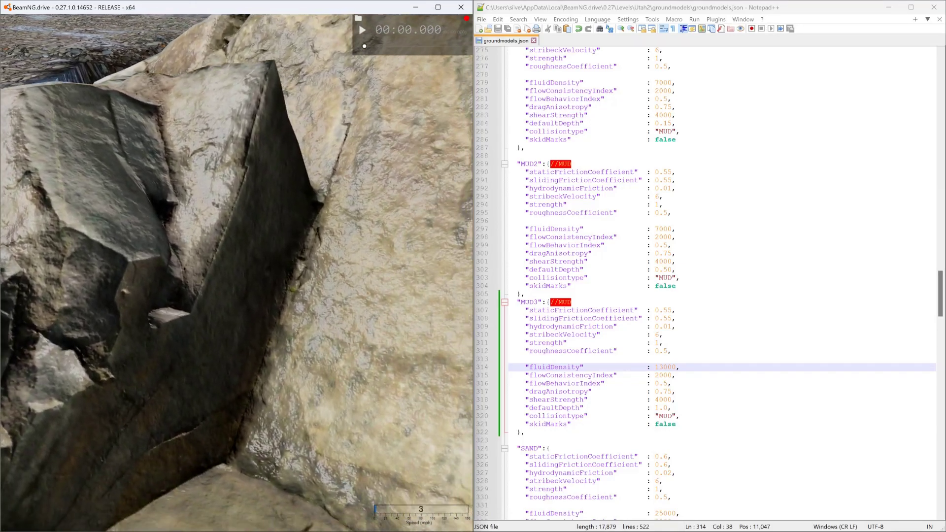
# - Raise MUD3's fluidDensity to 23000, save the file and test the pickup at the rock's near edge
pyautogui.click(658, 367)
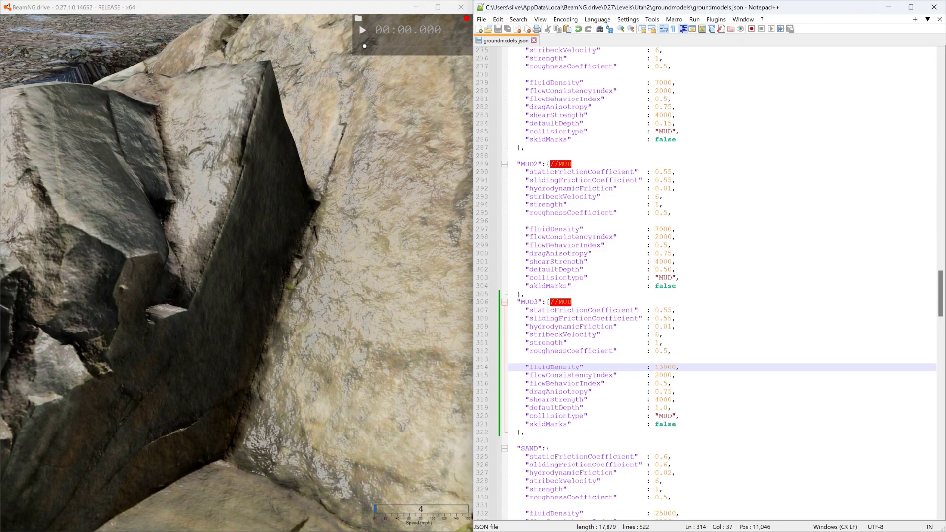
pyautogui.hotkey('shift', 'Left')
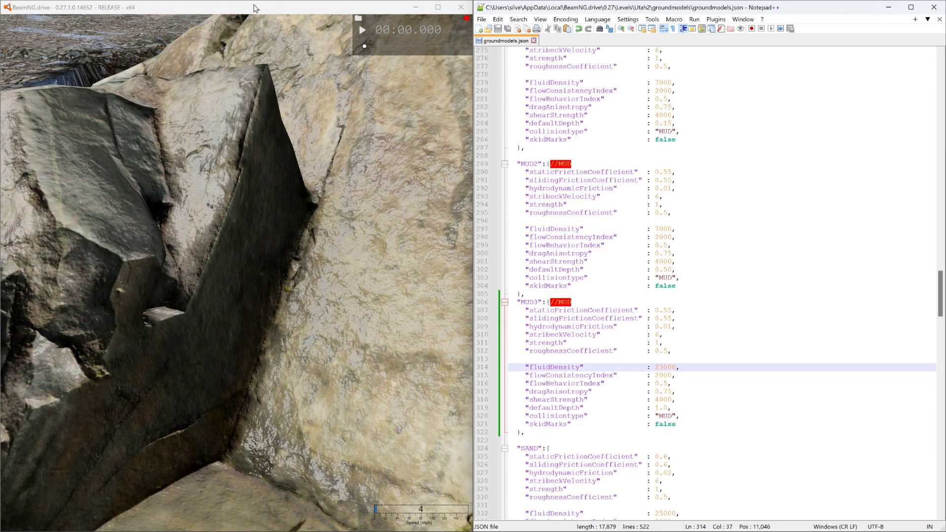
pyautogui.click(81, 12)
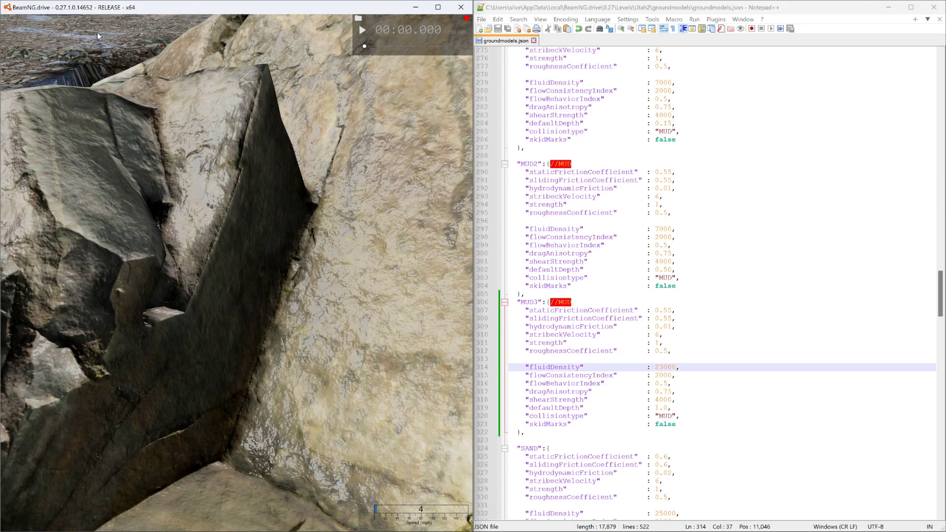
pyautogui.press('s')
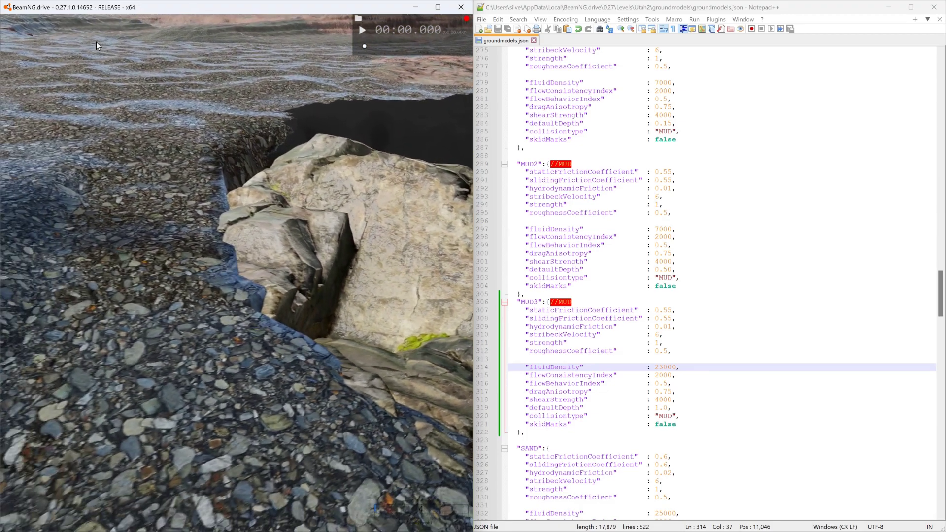
pyautogui.press('a')
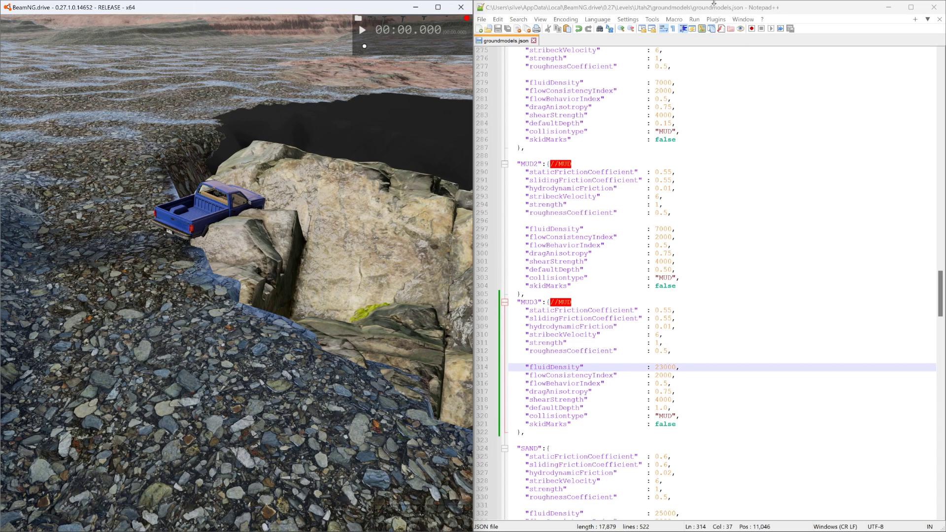
# - Maximize the game window, reset the pickup on the gravel and drive it towards the rock
pyautogui.moveTo(338, 7); pyautogui.dragTo(121, 65)
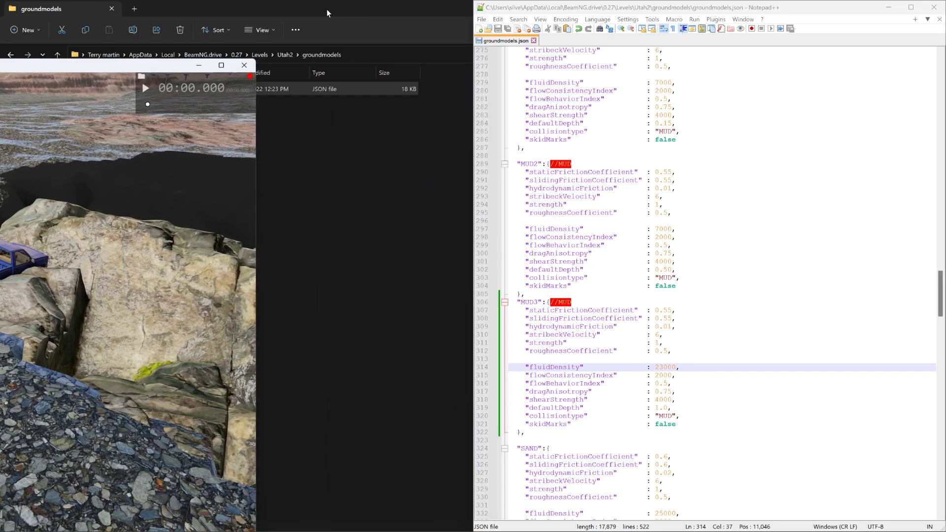
pyautogui.doubleClick(87, 66)
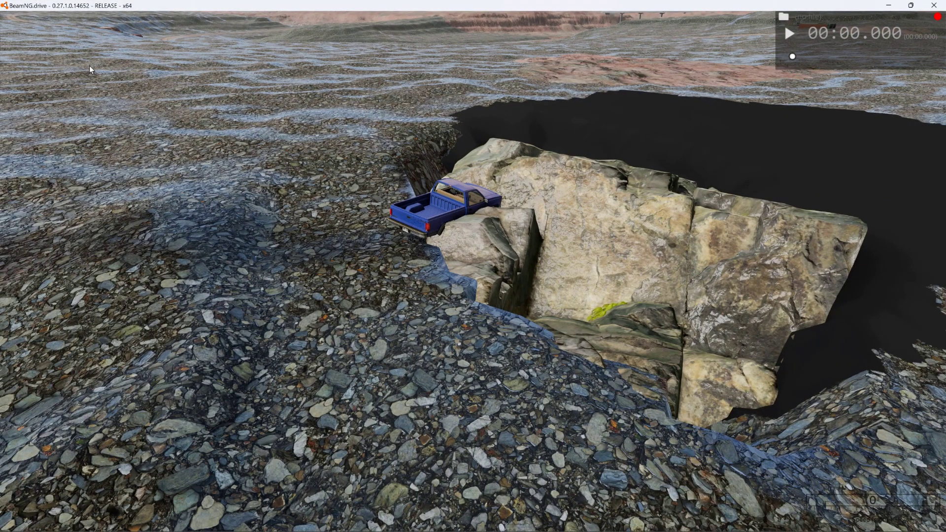
pyautogui.press('r')
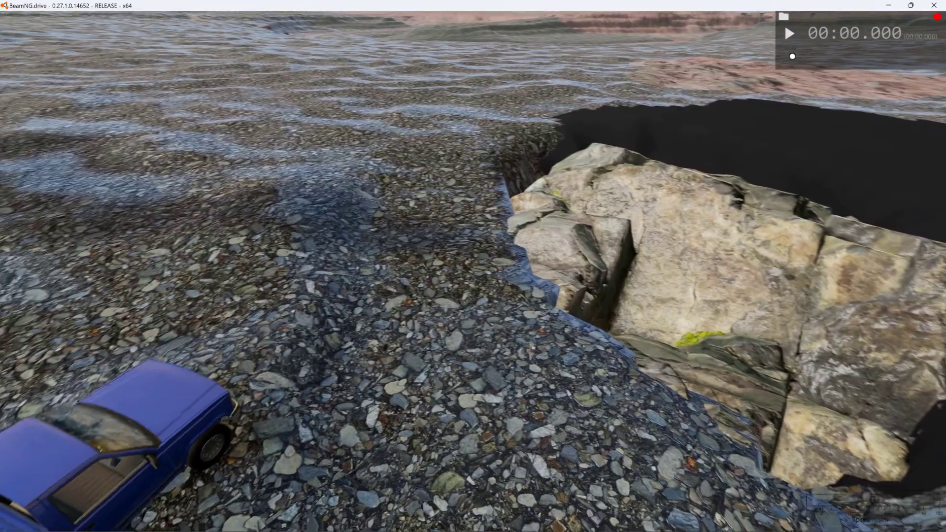
pyautogui.press('Up')
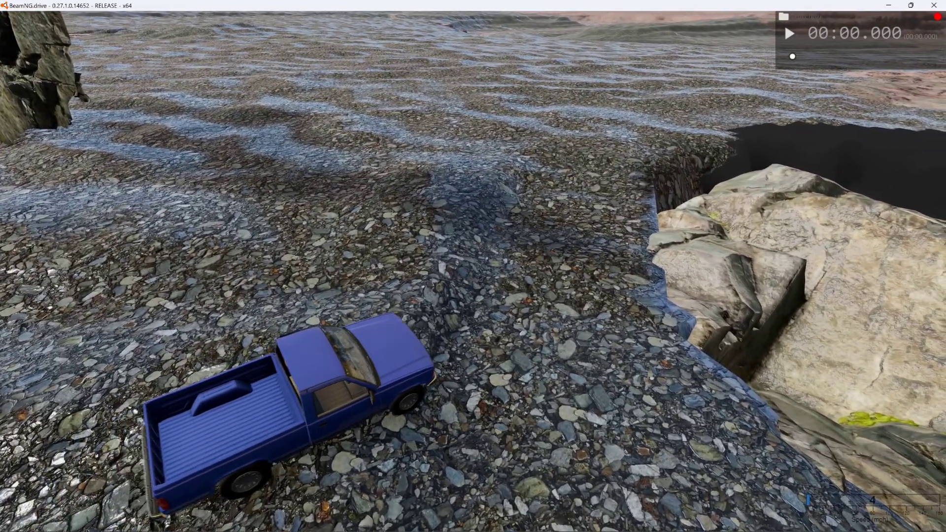
pyautogui.press('Up')
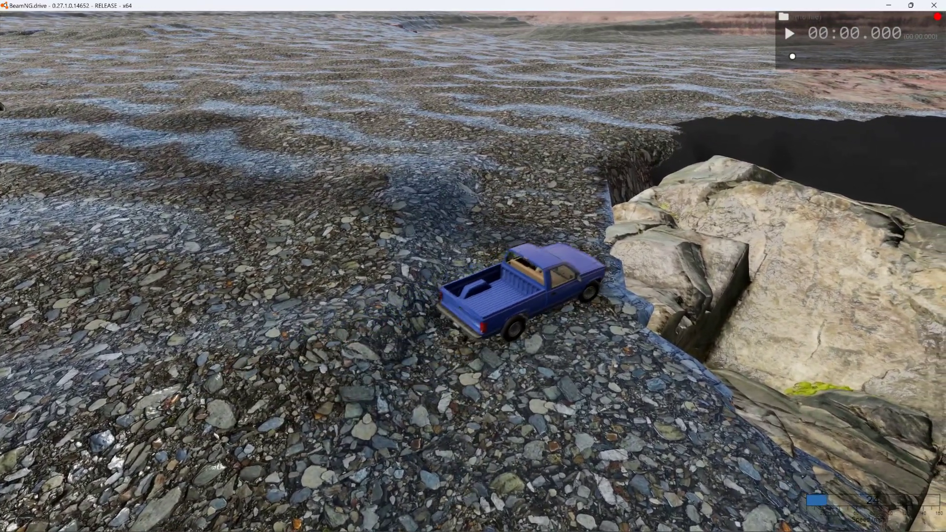